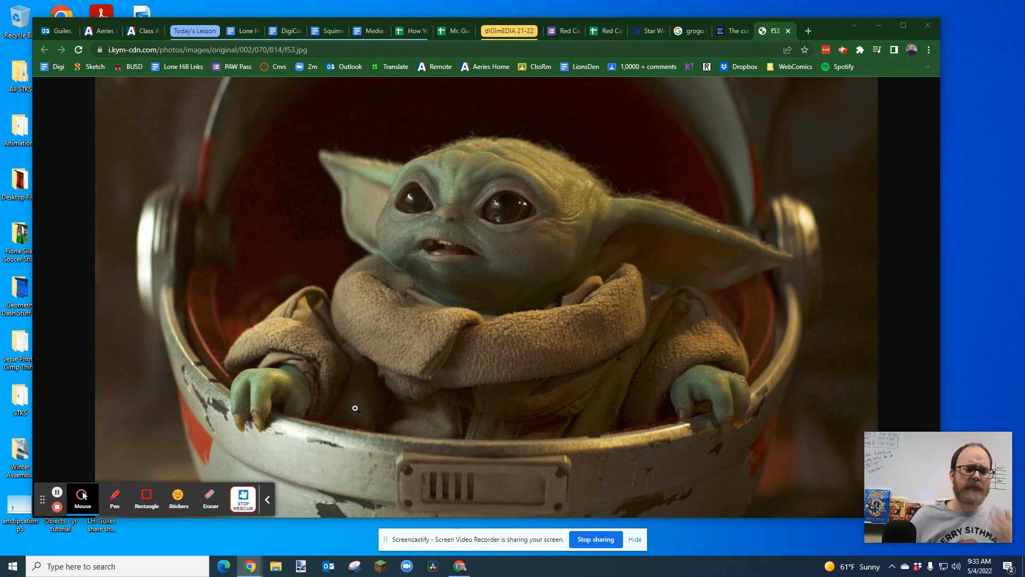
Step: Copy the full-size image of the green creature in its pod from the browser page
right_click(490, 275)
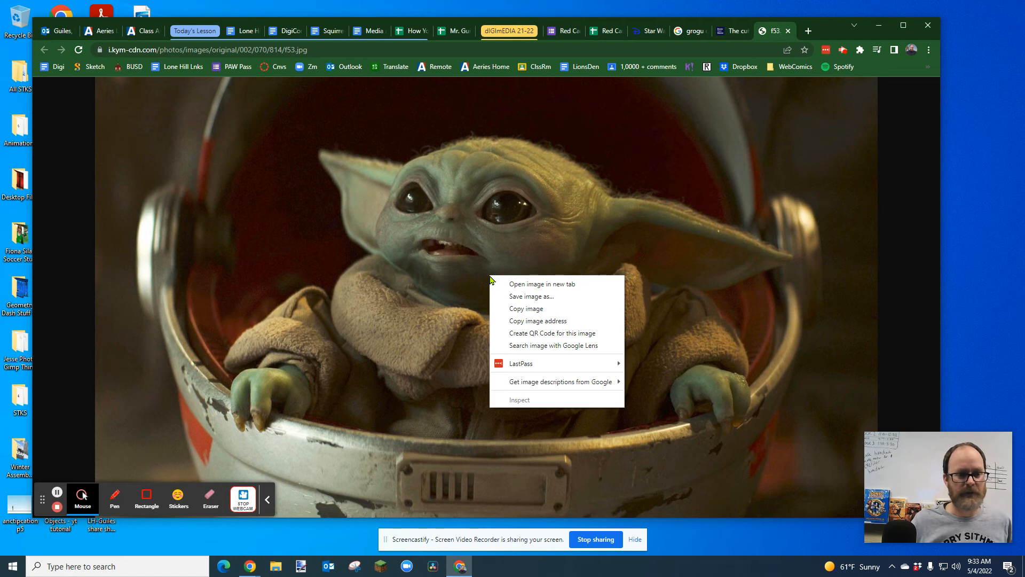
left_click(526, 308)
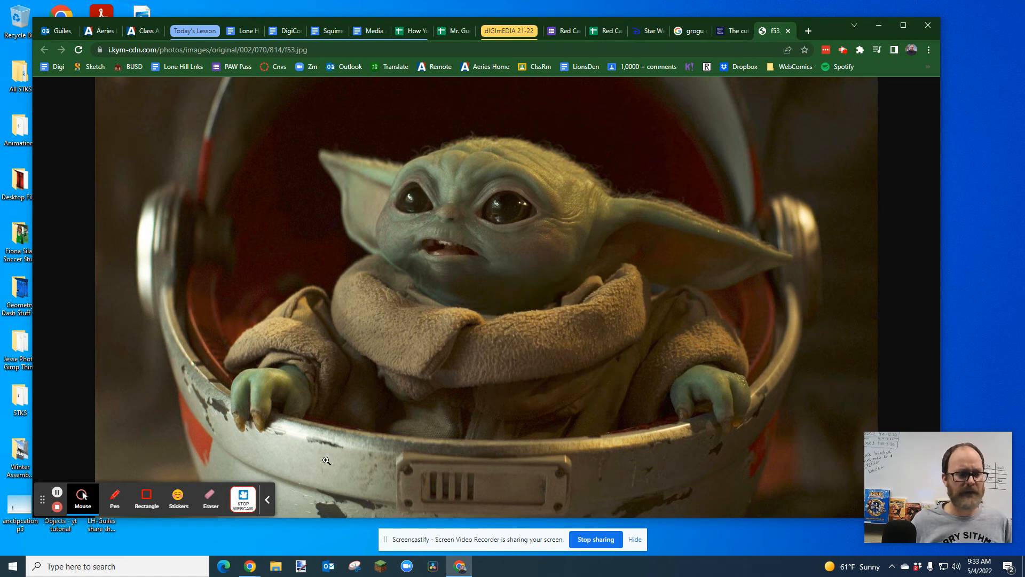
left_click(267, 499)
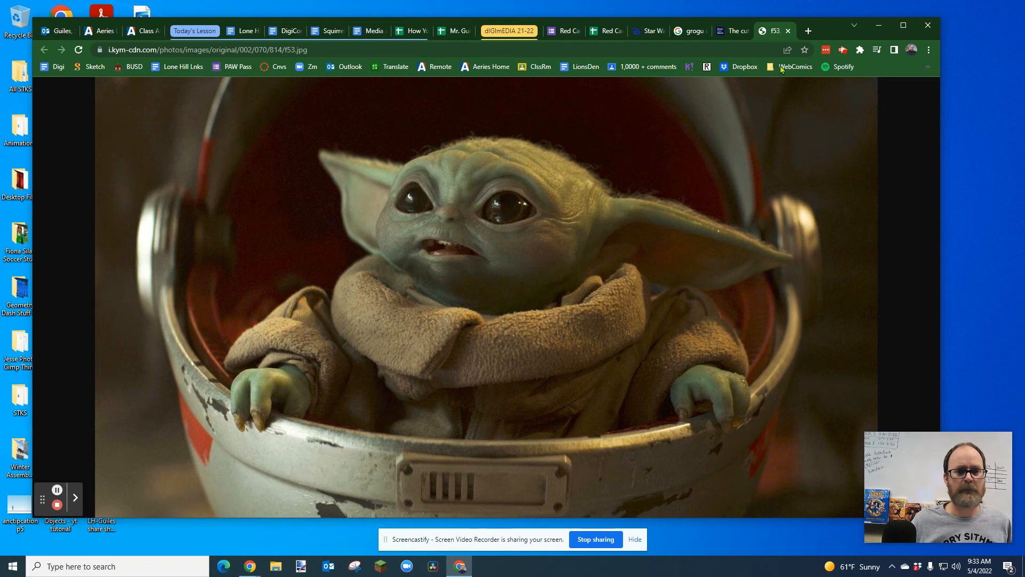
Step: Open pixlr.com in a new browser tab, start the Pixlr E advanced photo editor and paste the copied image as a new project
left_click(808, 30)
left_click(687, 47)
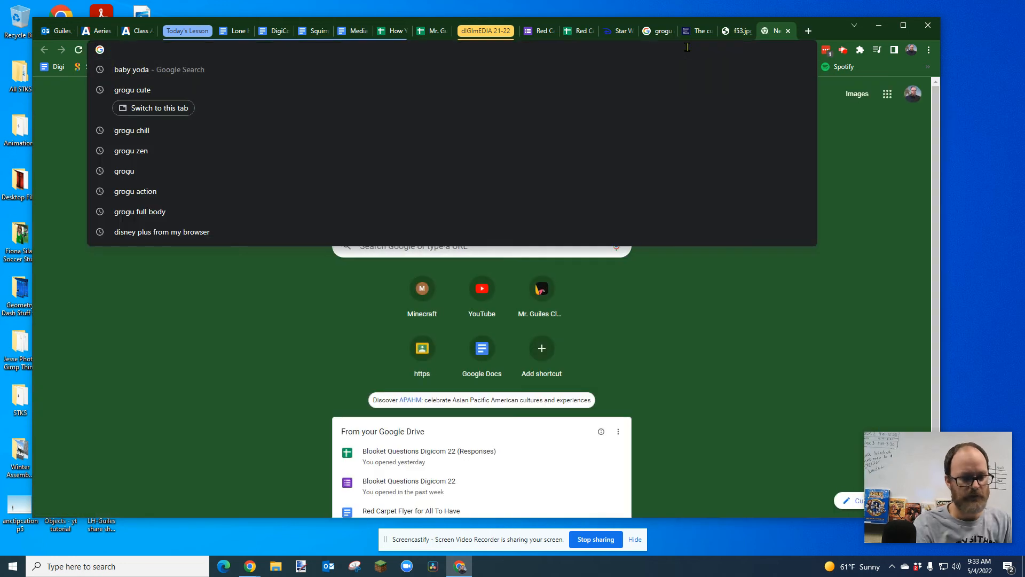
type("pixlr.com")
key("Return")
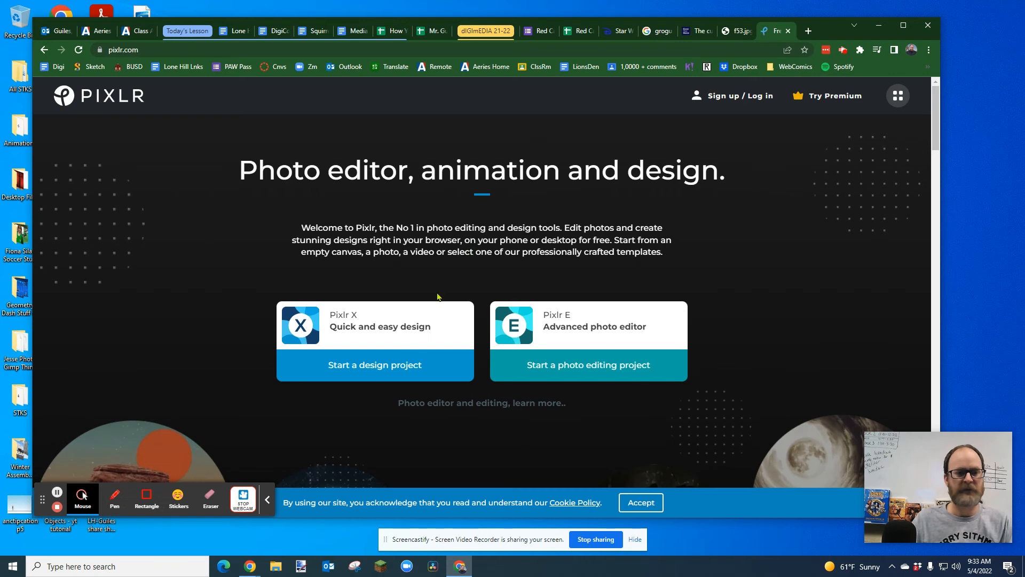
left_click(583, 331)
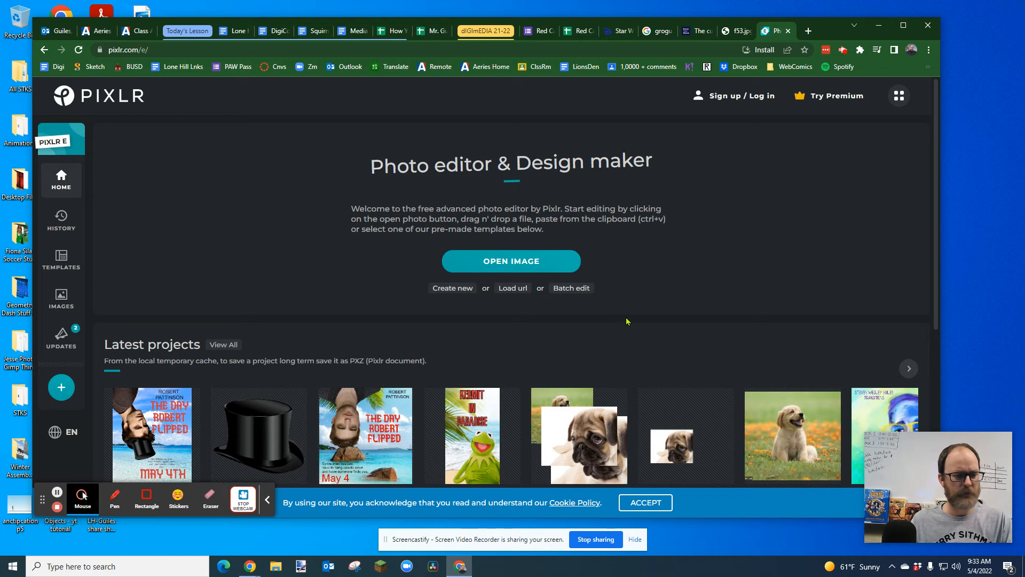
key("ctrl+v")
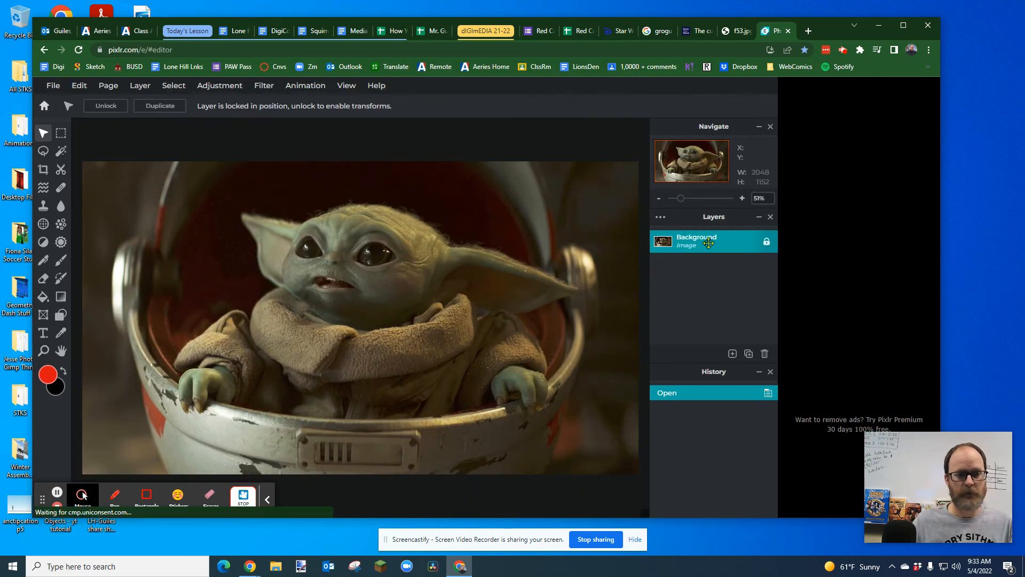
Step: Unlock the Background layer and check its layer settings
left_click(742, 242)
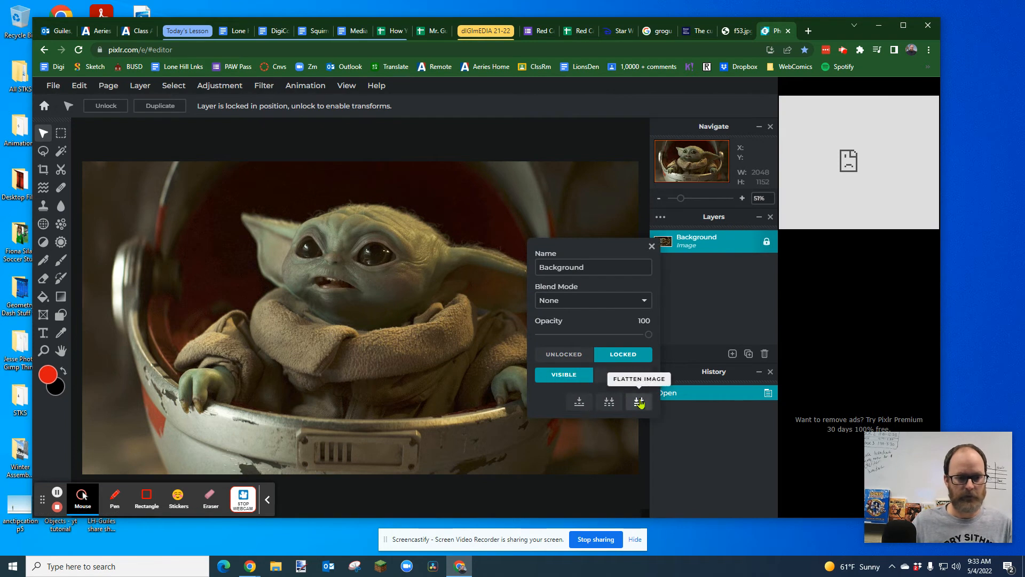
left_click(701, 245)
left_click(766, 241)
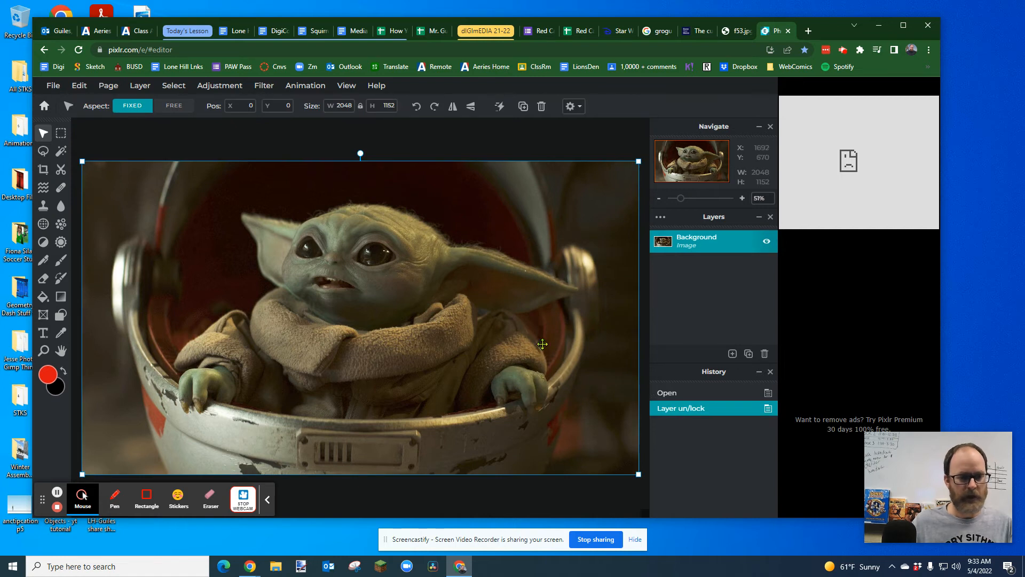
left_click(704, 244)
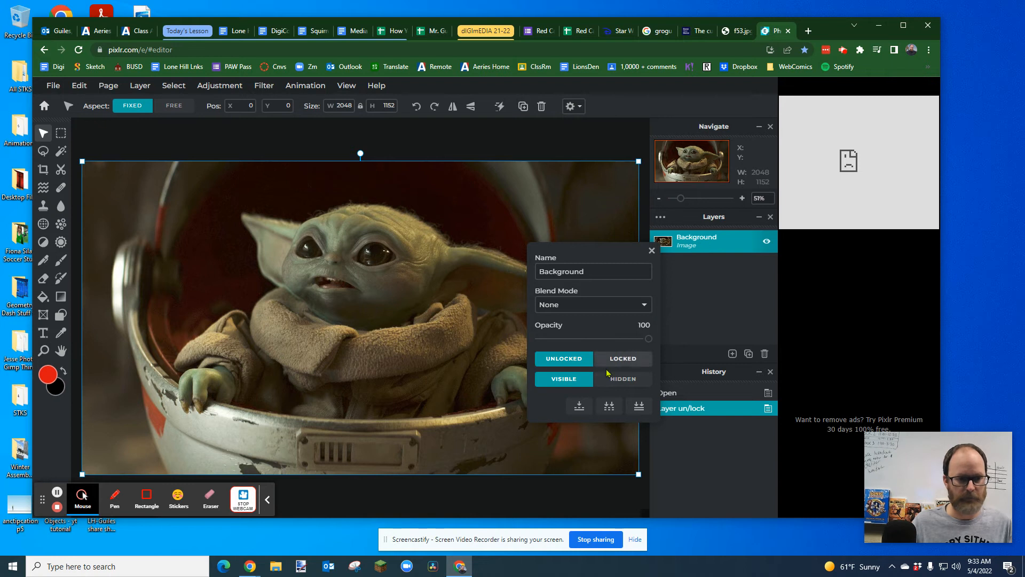
left_click(437, 146)
Step: Select the whole image, add an empty layer and try to paste the image into it
key("ctrl+a")
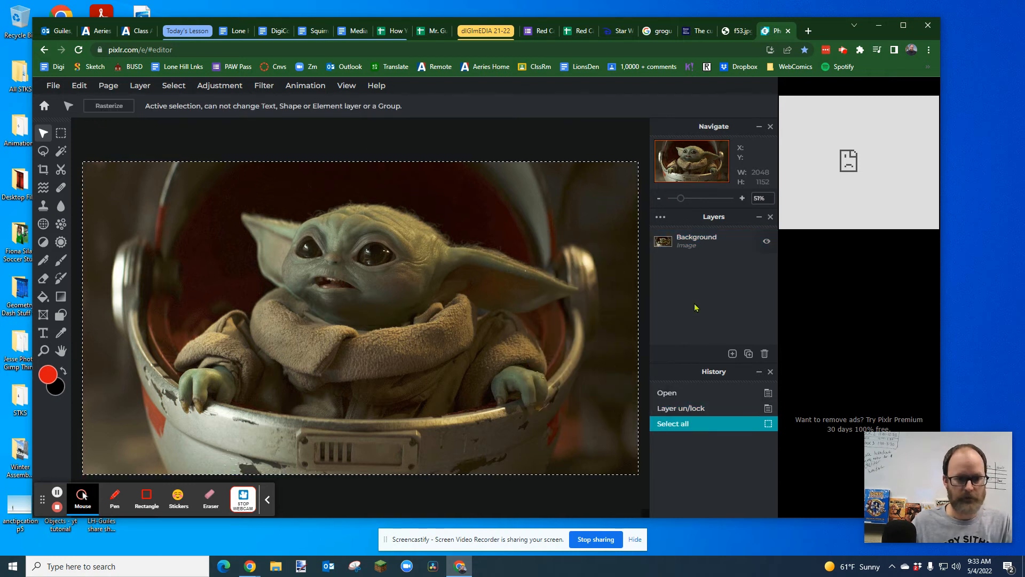
left_click(732, 355)
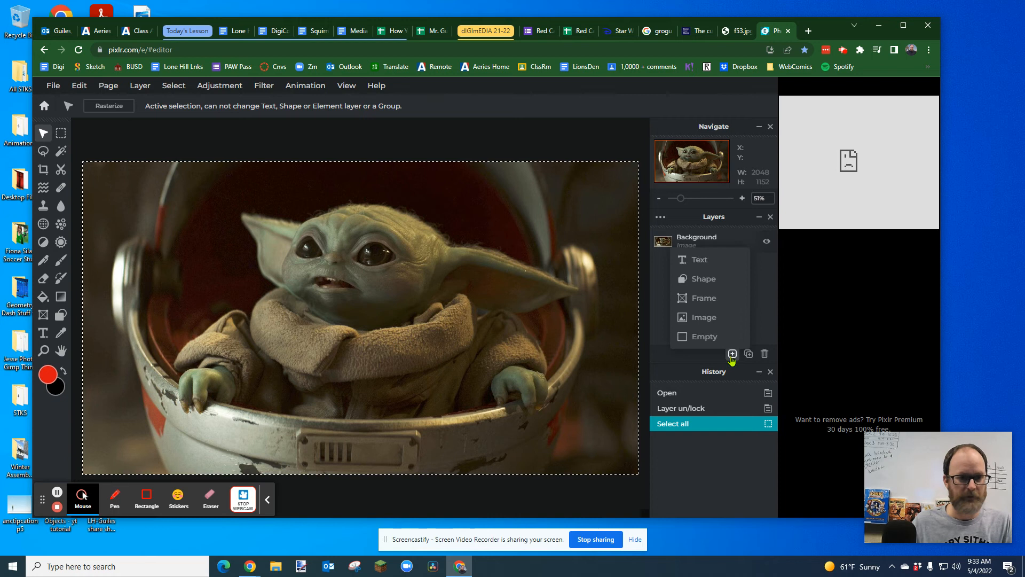
left_click(729, 353)
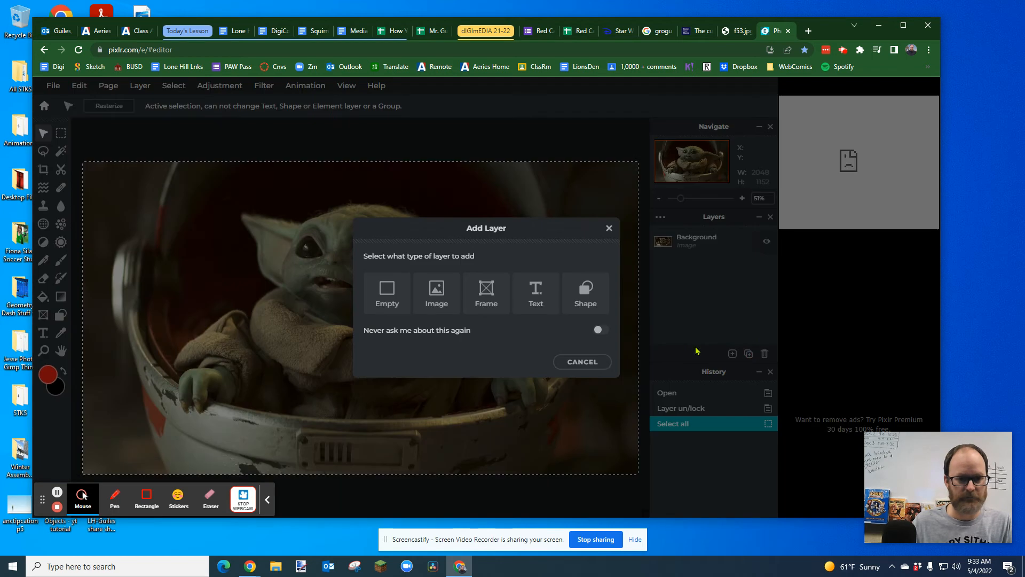
left_click(386, 298)
key("ctrl+v")
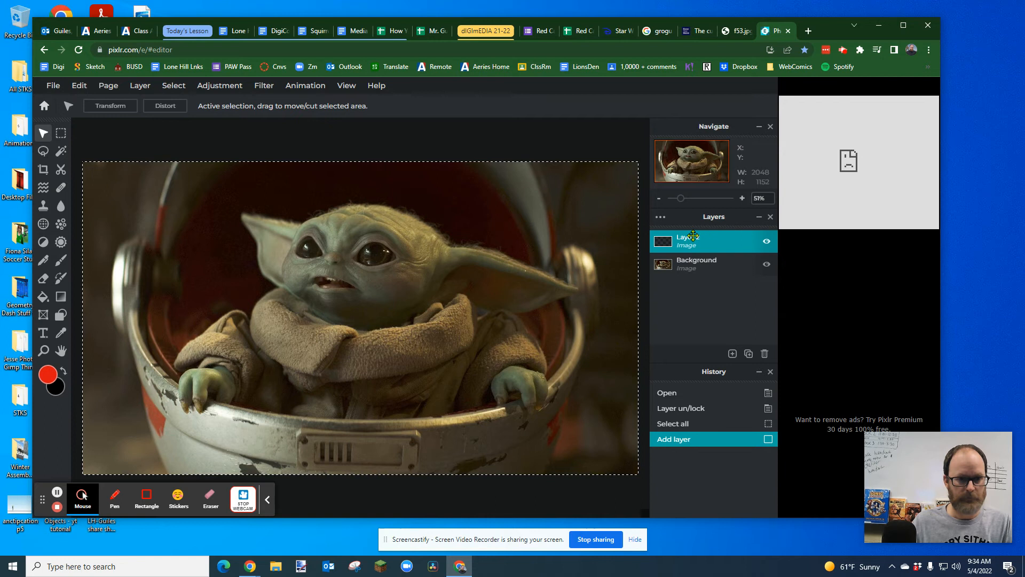
key("ctrl+v")
Step: Copy the entire Background layer and paste it as a new image layer above the others
left_click(691, 264)
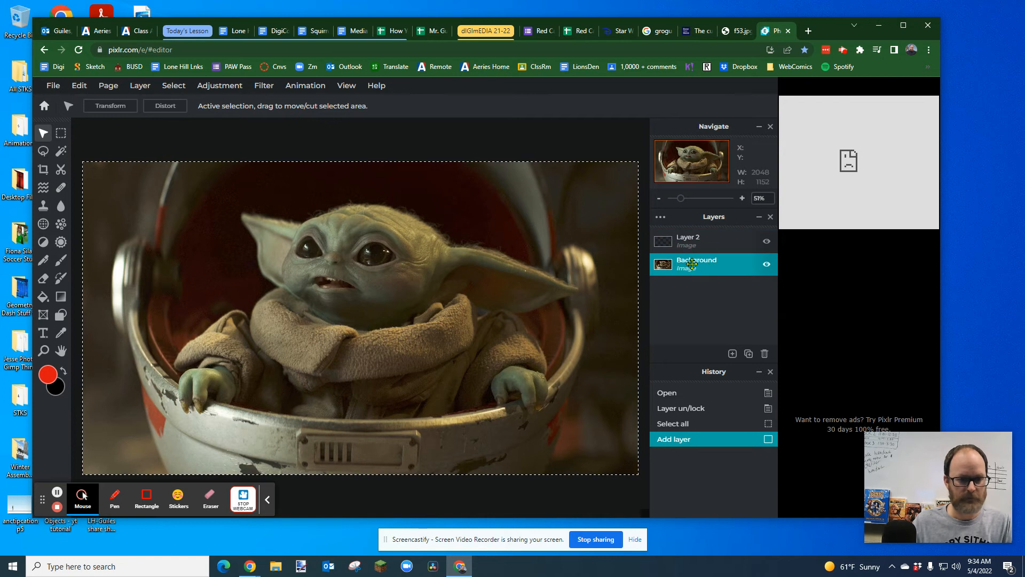
key("ctrl+a")
key("ctrl+c")
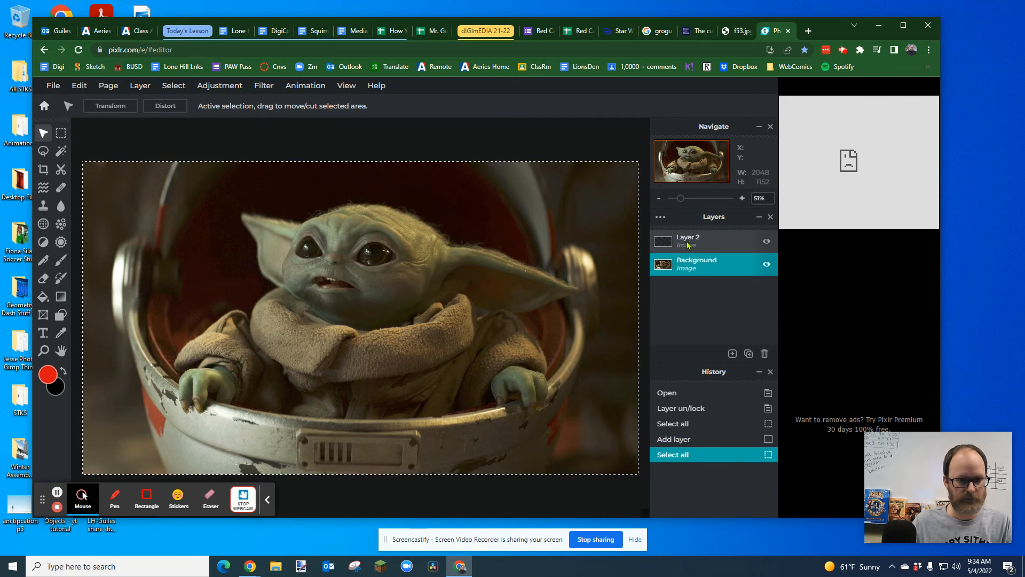
left_click(688, 245)
key("ctrl+v")
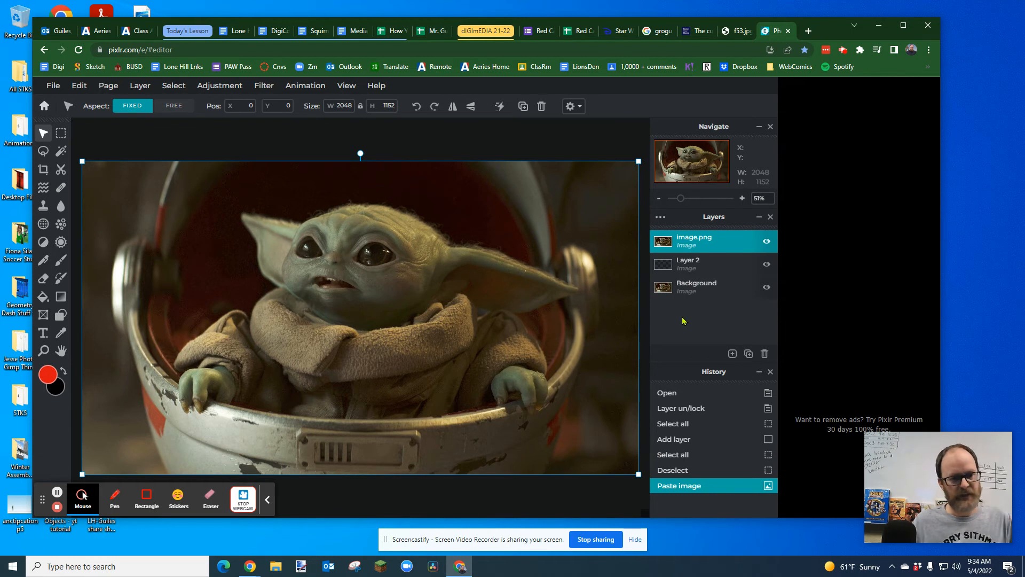
Step: Hide the Background layer, delete the empty Layer 2 and make the pasted image.png layer active
left_click(701, 270)
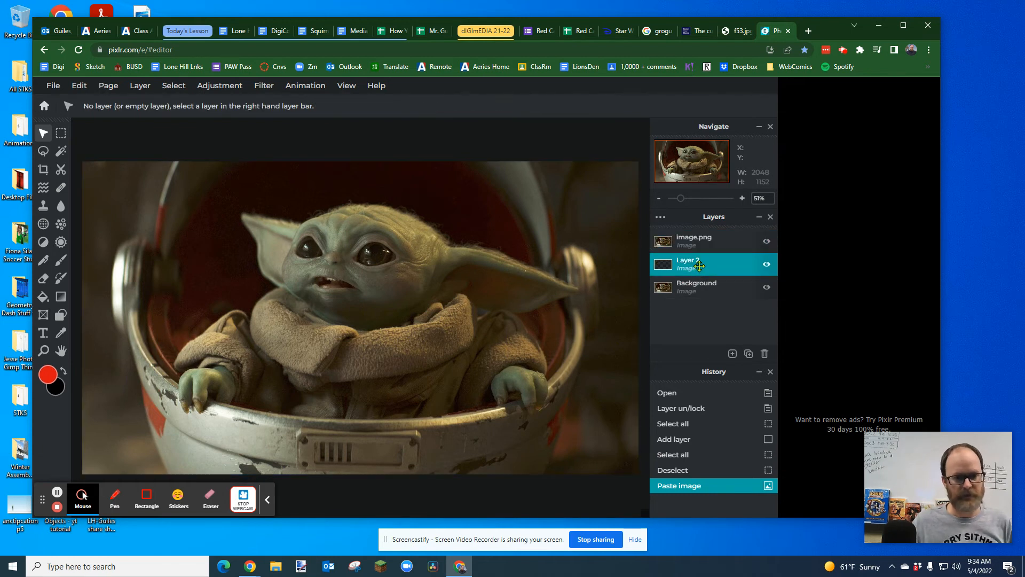
left_click(766, 288)
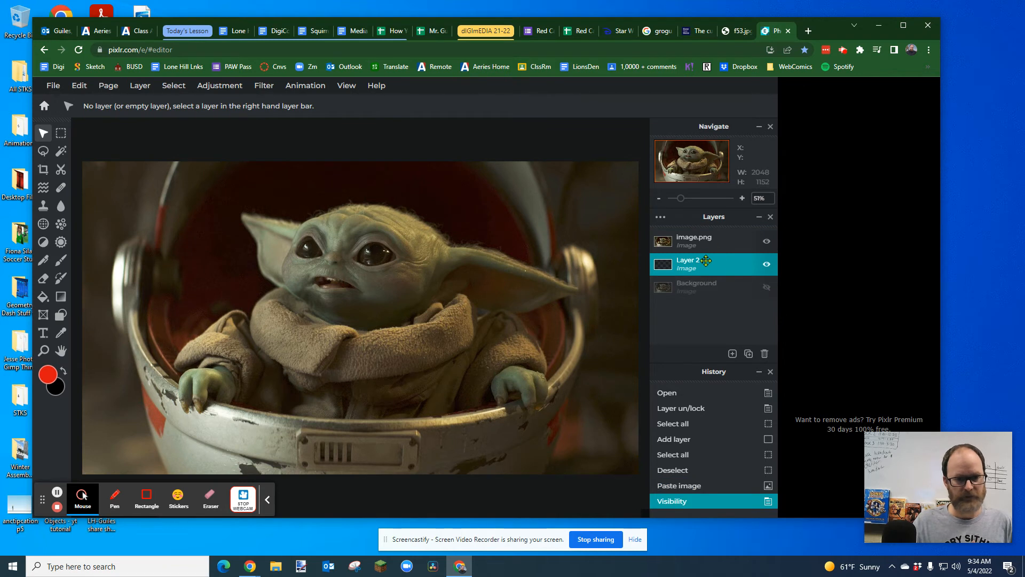
left_click(764, 353)
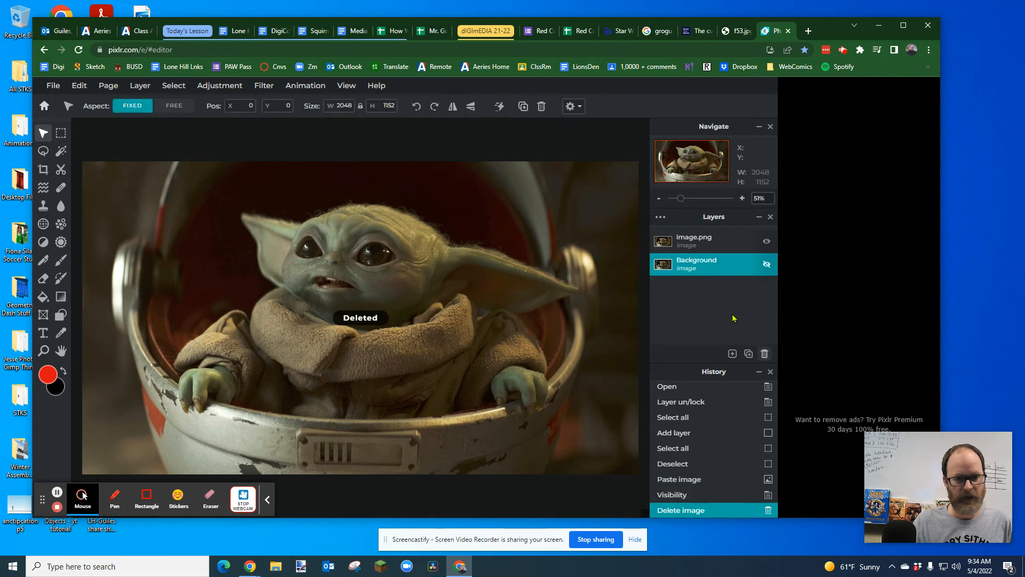
left_click(696, 245)
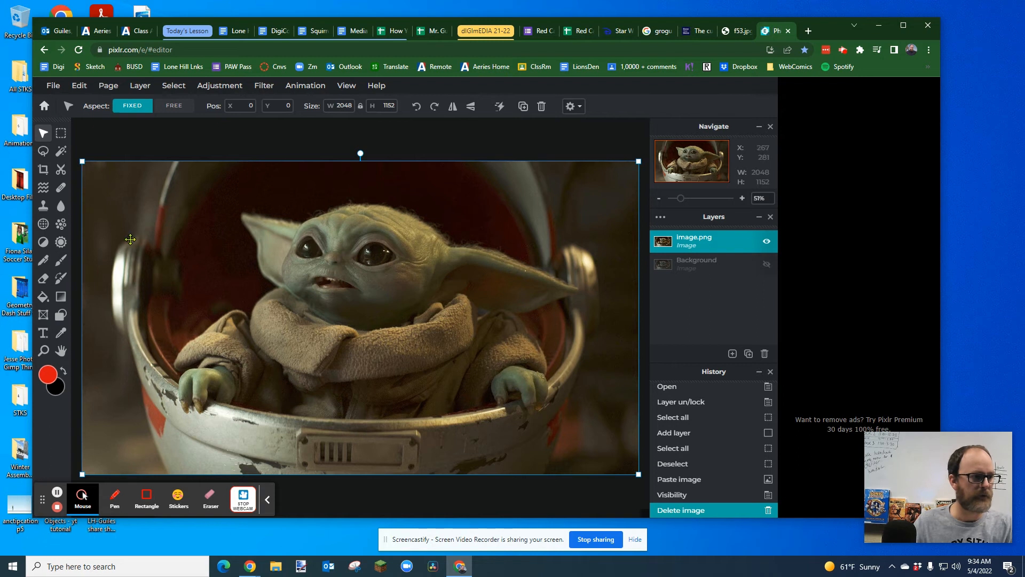
Step: Try clearing the dark backdrop with a Wand selection at tolerance 32, undo the clear and deselect
left_click(60, 154)
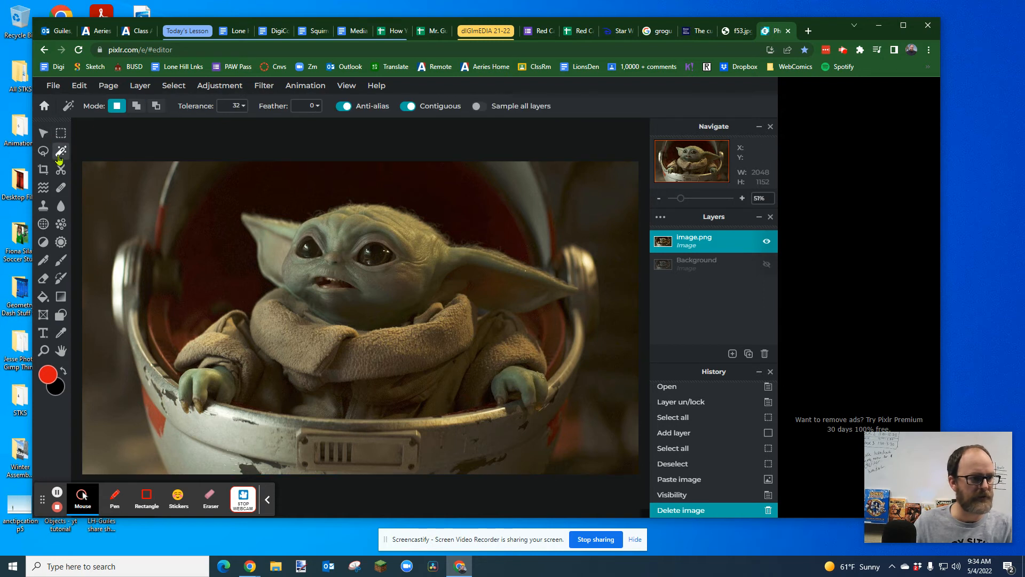
left_click(201, 199)
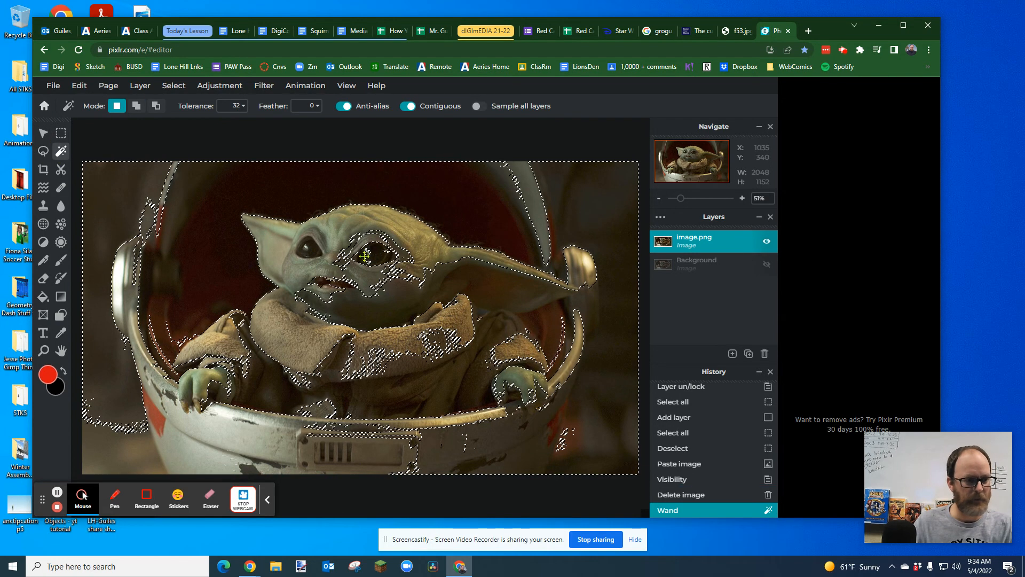
key("Delete")
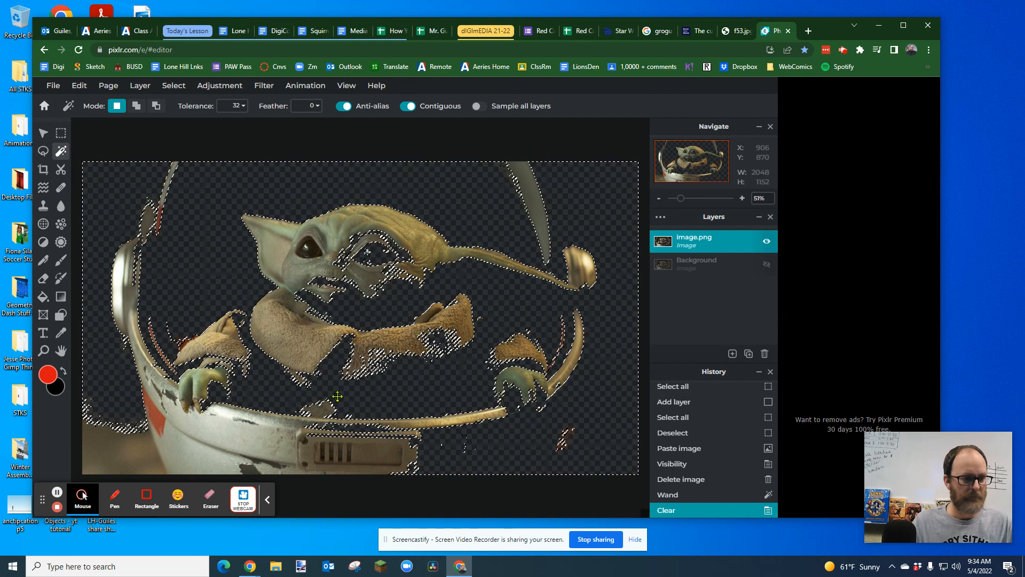
key("ctrl+z")
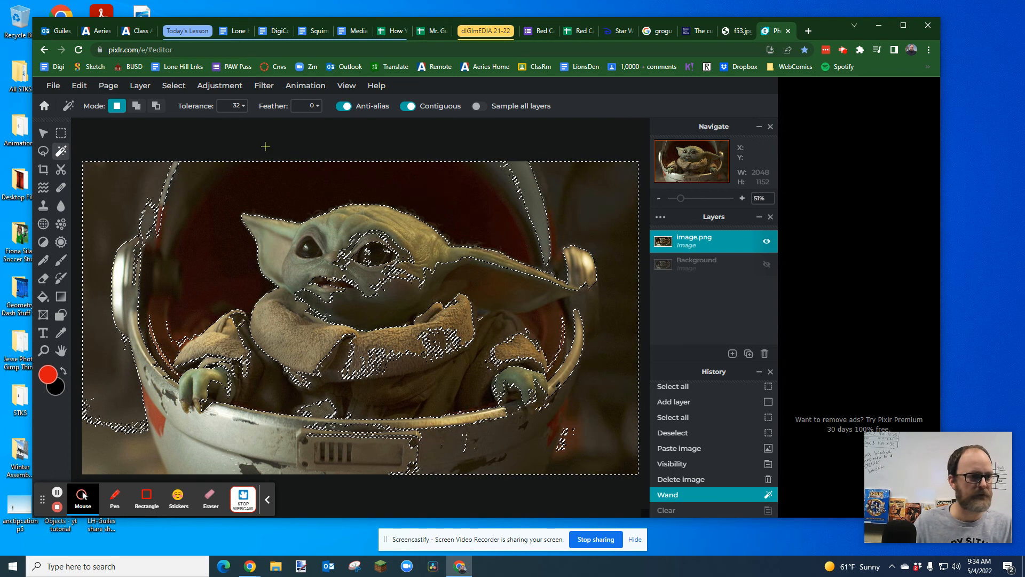
key("ctrl+d")
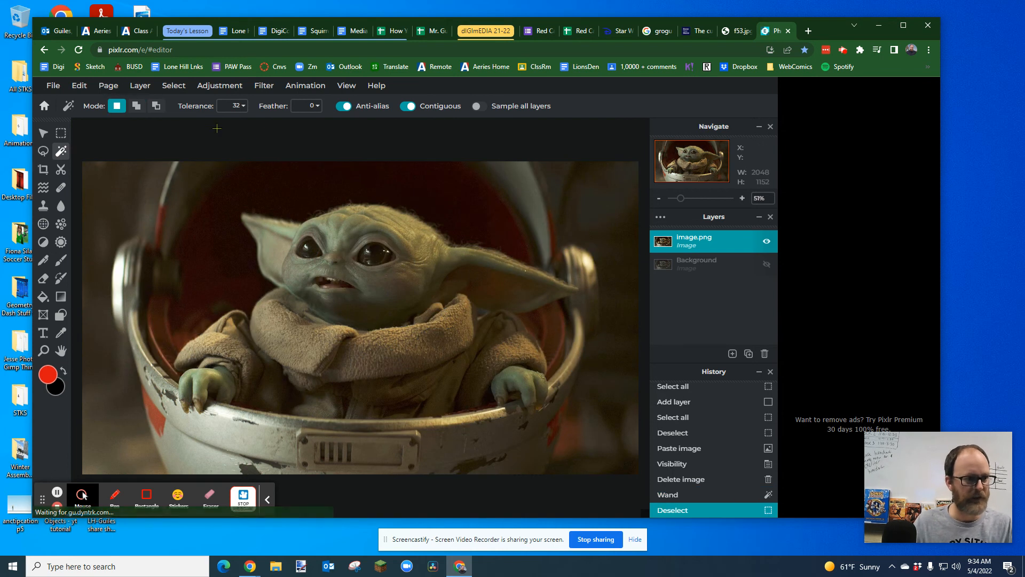
Step: Set the Wand tolerance to 17 and try selecting the dark red backdrop around the head
left_click(232, 109)
left_click_drag(162, 128, 153, 127)
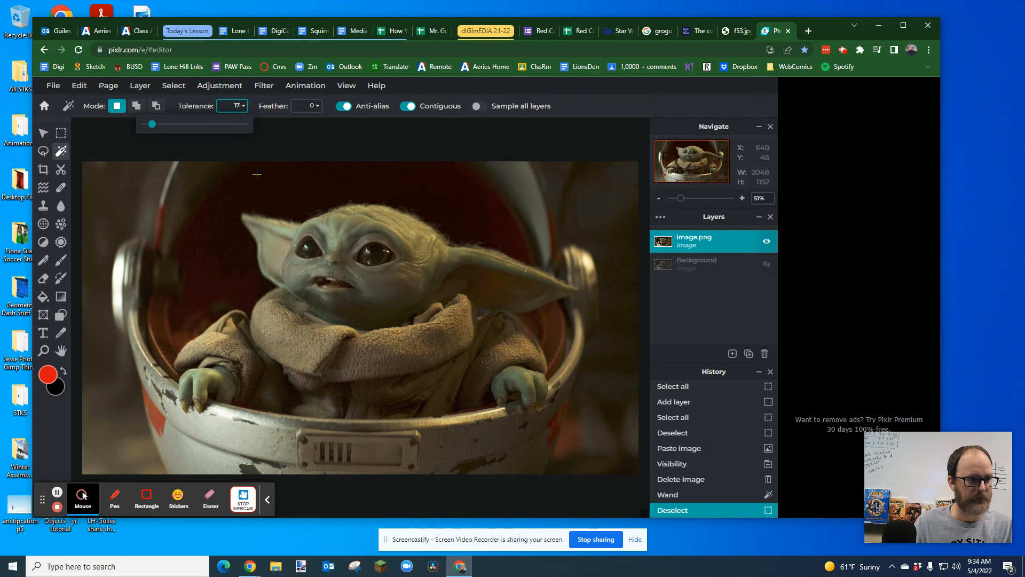
left_click(241, 182)
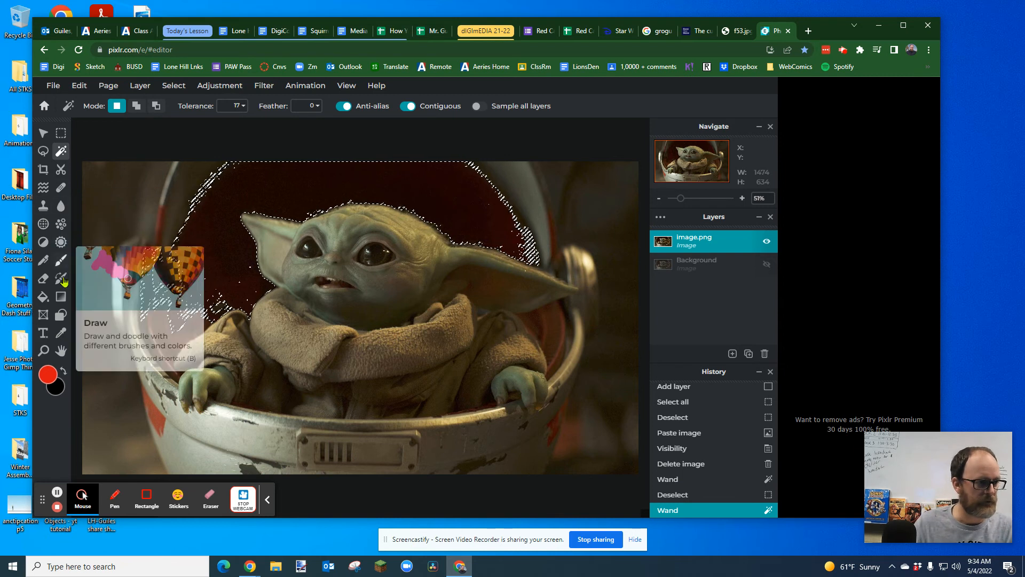
Step: Drop the current selection and use the freehand Lasso to clear two patches of dark backdrop above the ear on the image's left side
left_click(43, 150)
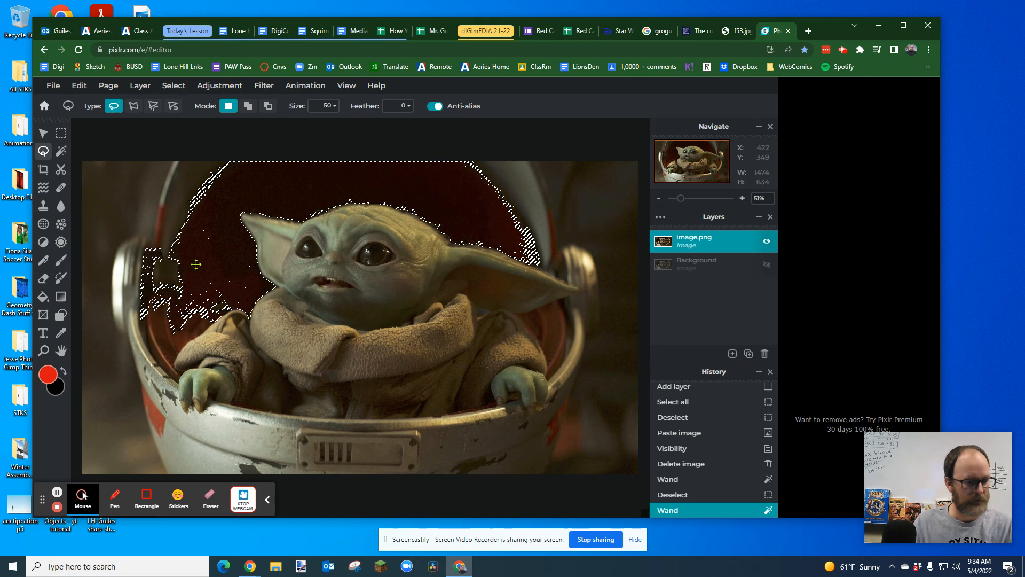
key("ctrl+d")
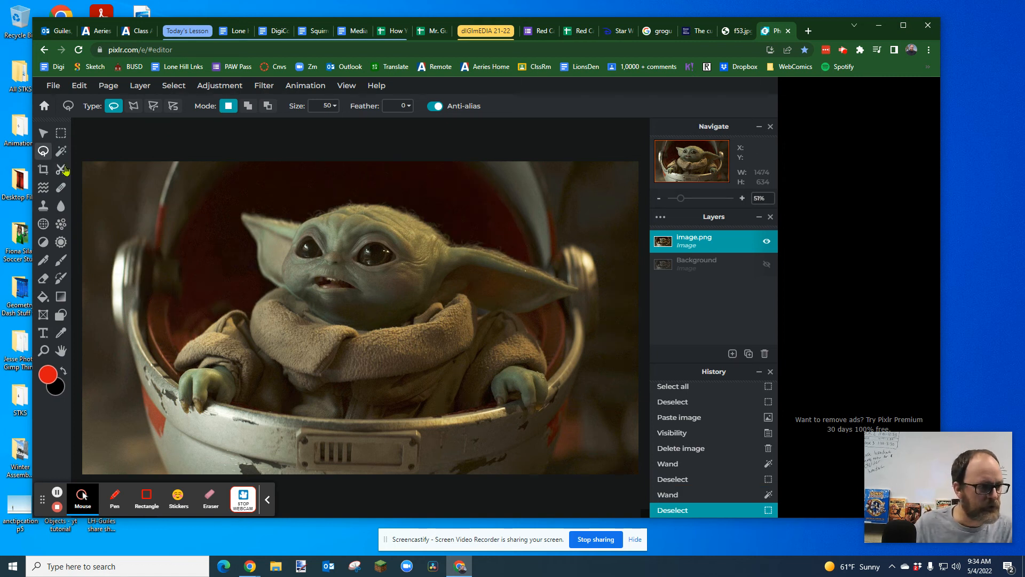
scroll(352, 324, "up", 5)
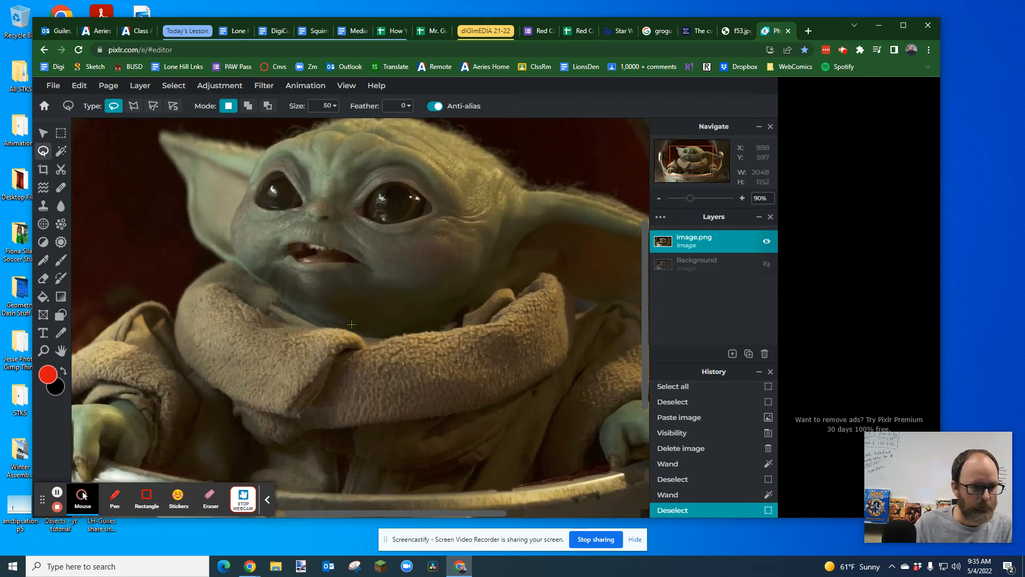
left_click_drag(645, 293, 645, 220)
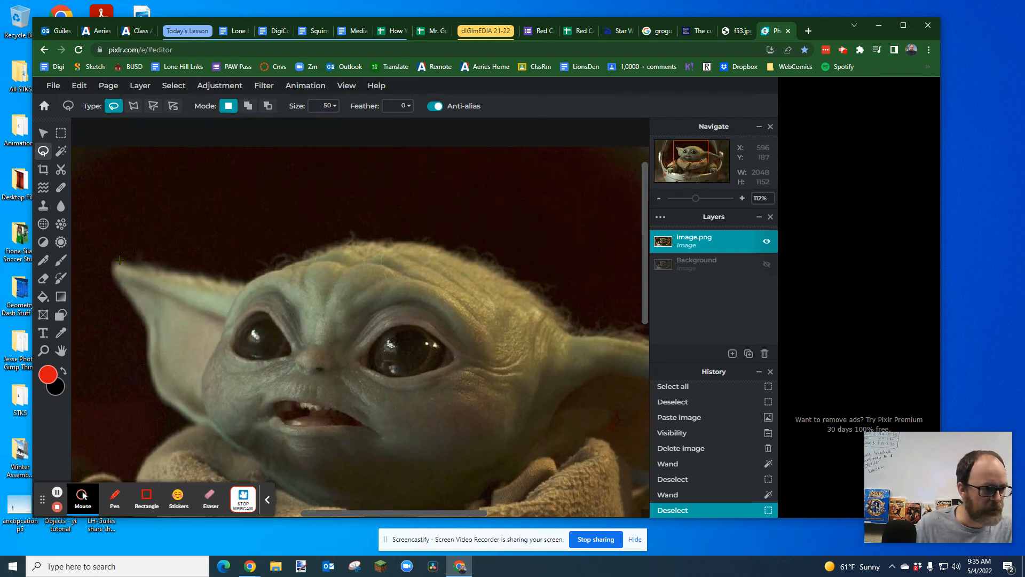
scroll(161, 252, "up", 2)
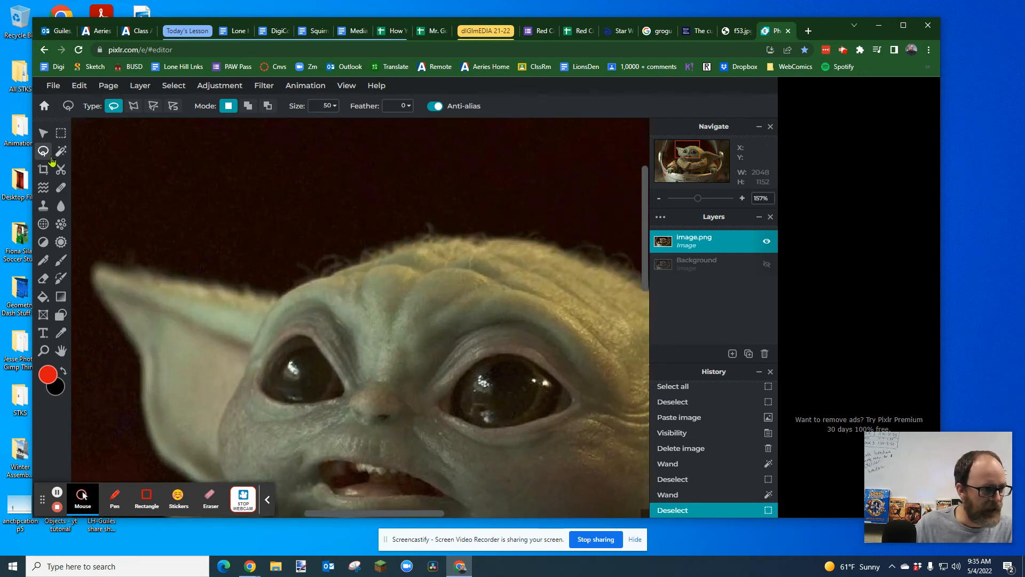
mouse_move(120, 194)
left_mouse_down()
mouse_move(219, 201)
mouse_move(252, 184)
mouse_move(242, 163)
mouse_move(196, 149)
mouse_move(120, 194)
left_mouse_up()
key("Delete")
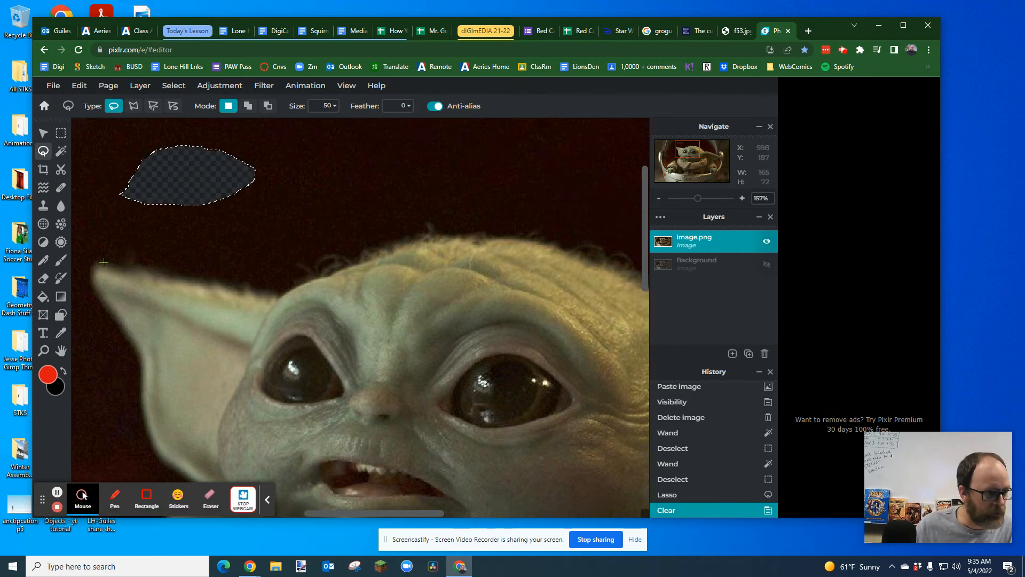
mouse_move(99, 262)
left_mouse_down()
mouse_move(274, 297)
mouse_move(289, 267)
mouse_move(285, 216)
mouse_move(204, 192)
mouse_move(130, 199)
mouse_move(105, 263)
left_mouse_up()
key("Delete")
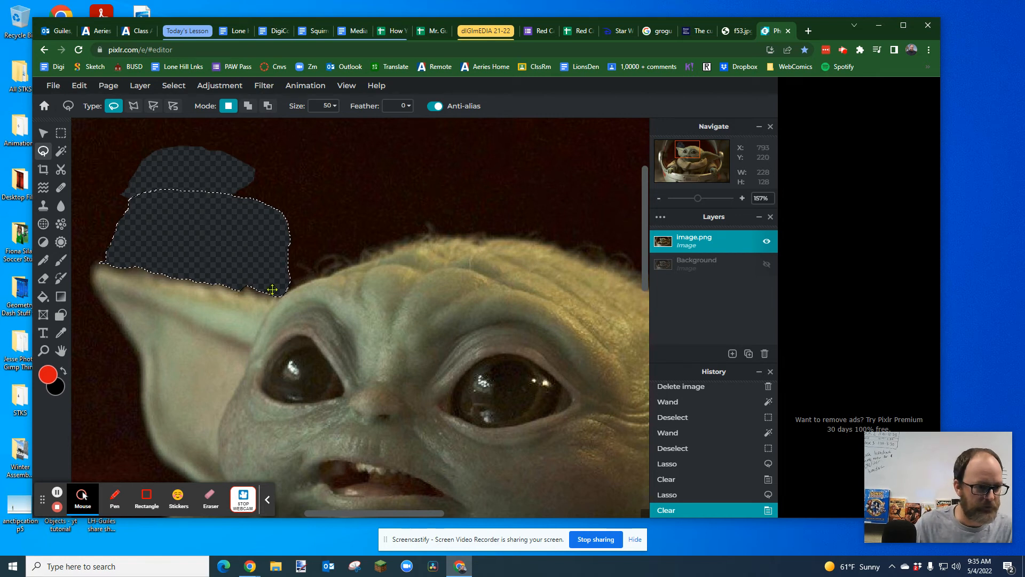
Step: Drop the old selection and use the freehand Lasso to clear two patches of dark backdrop along the top of the head
key("alt")
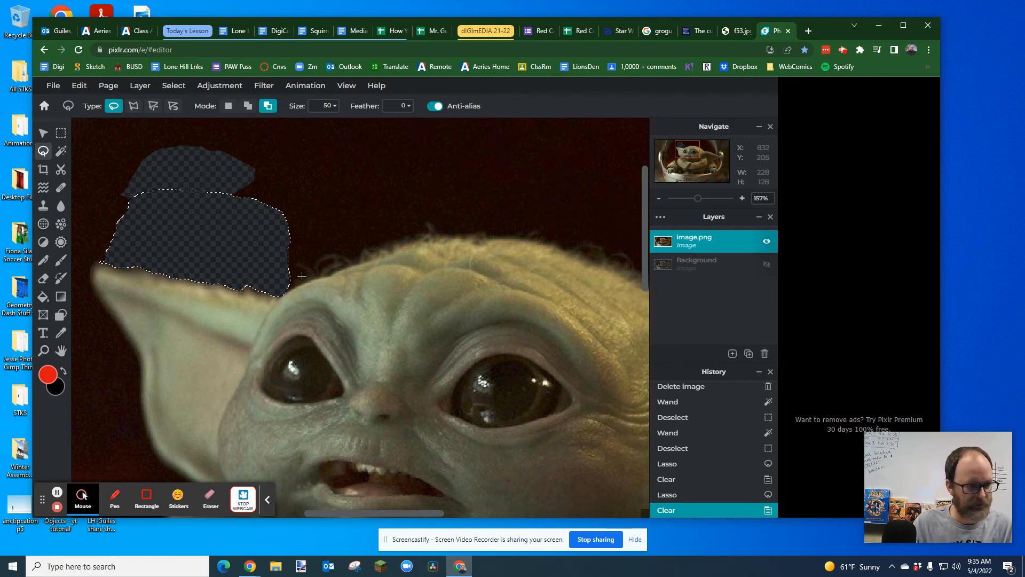
left_click(283, 296)
mouse_move(281, 296)
left_mouse_down()
mouse_move(403, 240)
mouse_move(496, 236)
mouse_move(512, 193)
mouse_move(428, 169)
mouse_move(341, 173)
mouse_move(291, 192)
mouse_move(276, 240)
left_mouse_up()
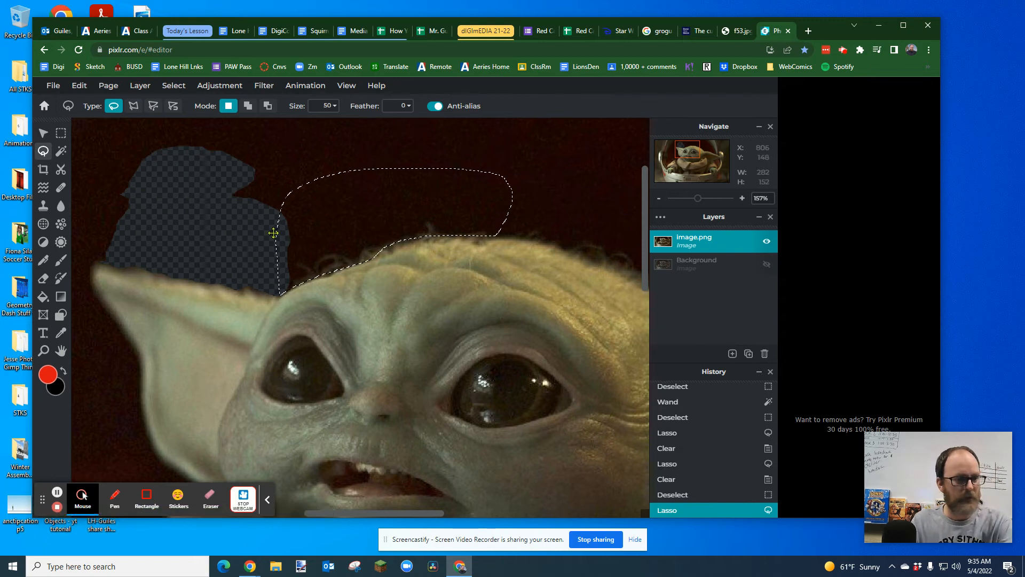
key("Delete")
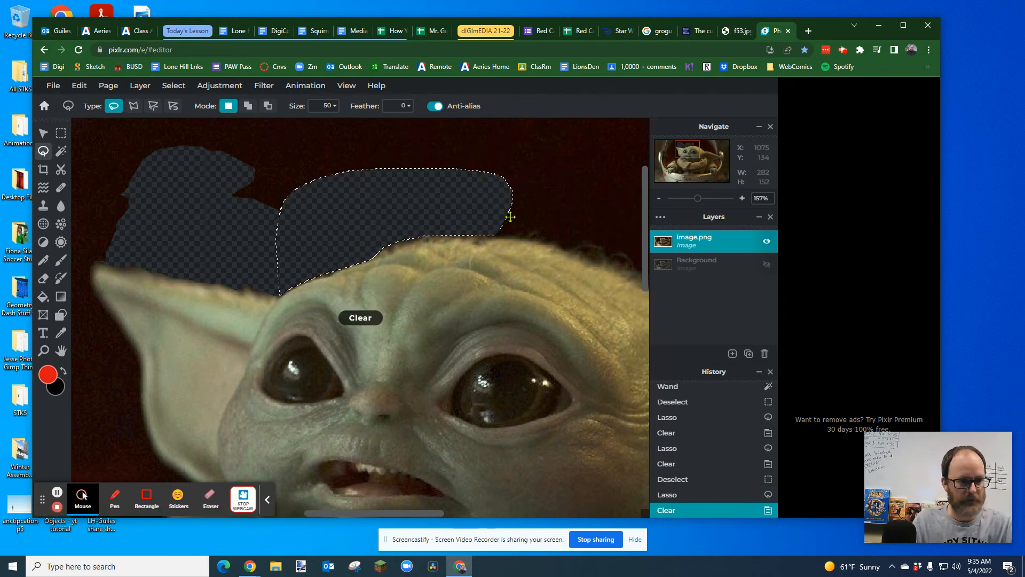
left_click(545, 216)
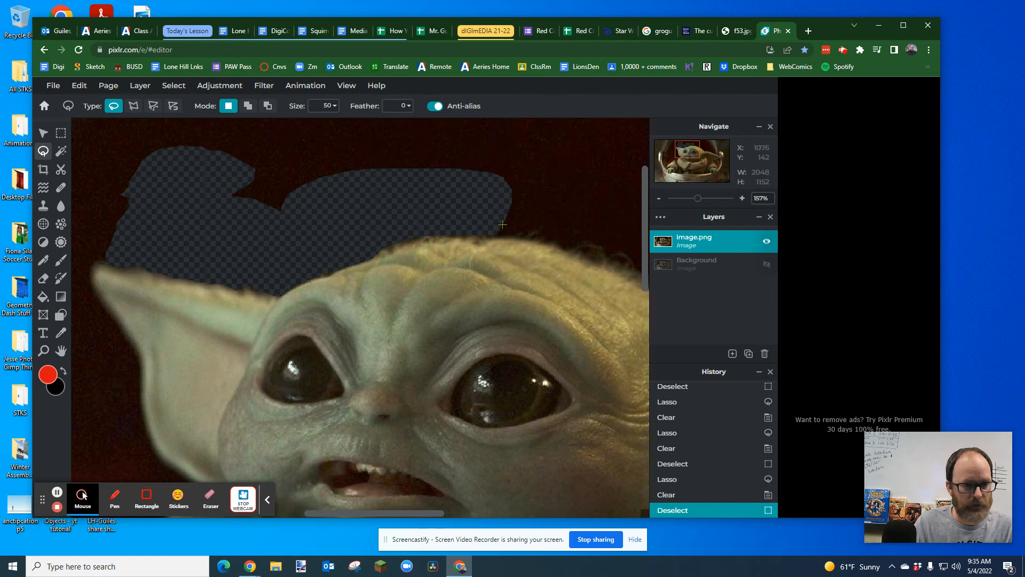
mouse_move(490, 237)
left_mouse_down()
mouse_move(528, 237)
mouse_move(603, 266)
mouse_move(625, 200)
mouse_move(611, 170)
mouse_move(521, 152)
mouse_move(465, 192)
left_mouse_up()
key("Delete")
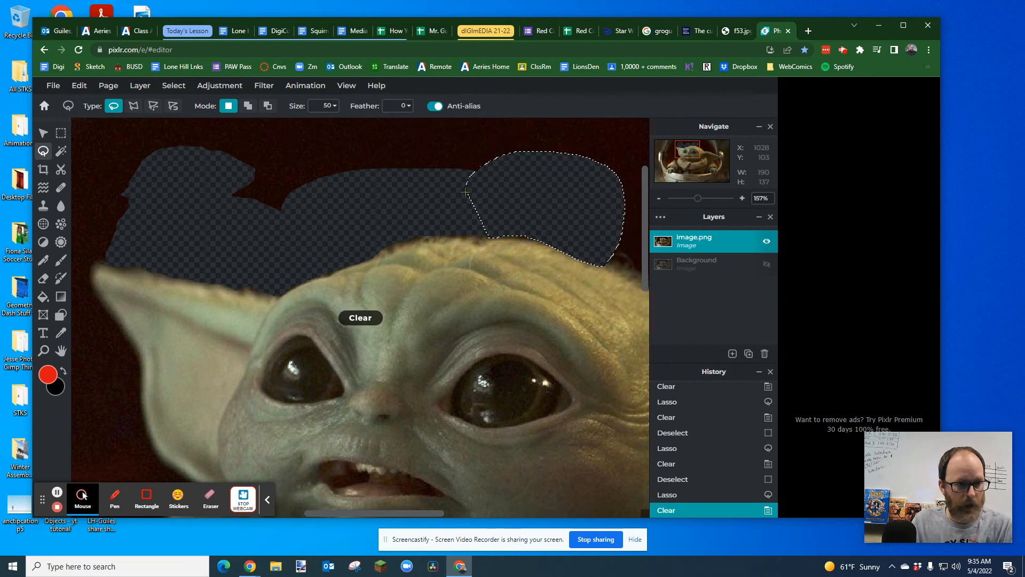
Step: Maximize the browser window to enlarge the editing area
left_click(266, 500)
scroll(502, 312, "down", 5)
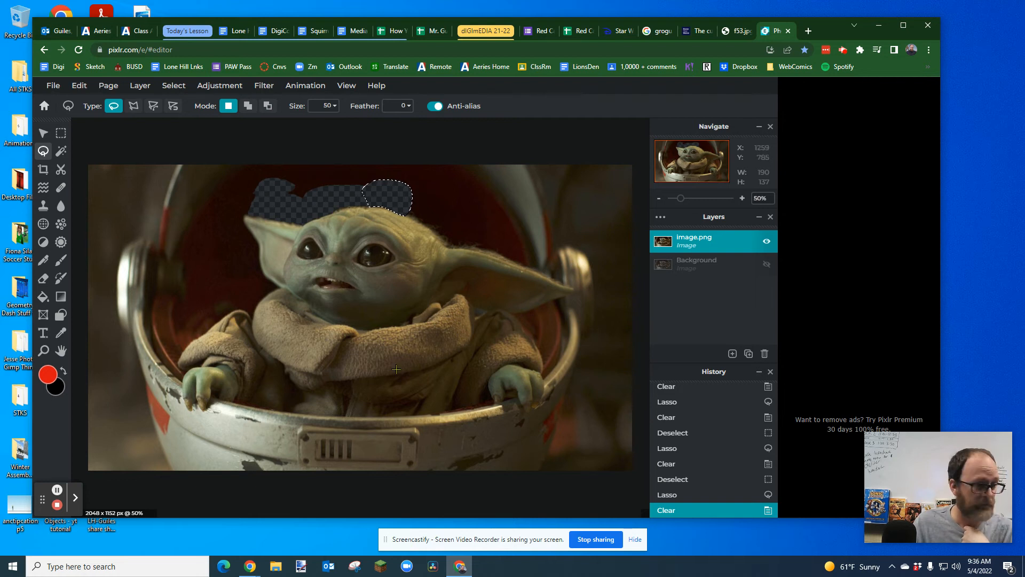
left_click(58, 490)
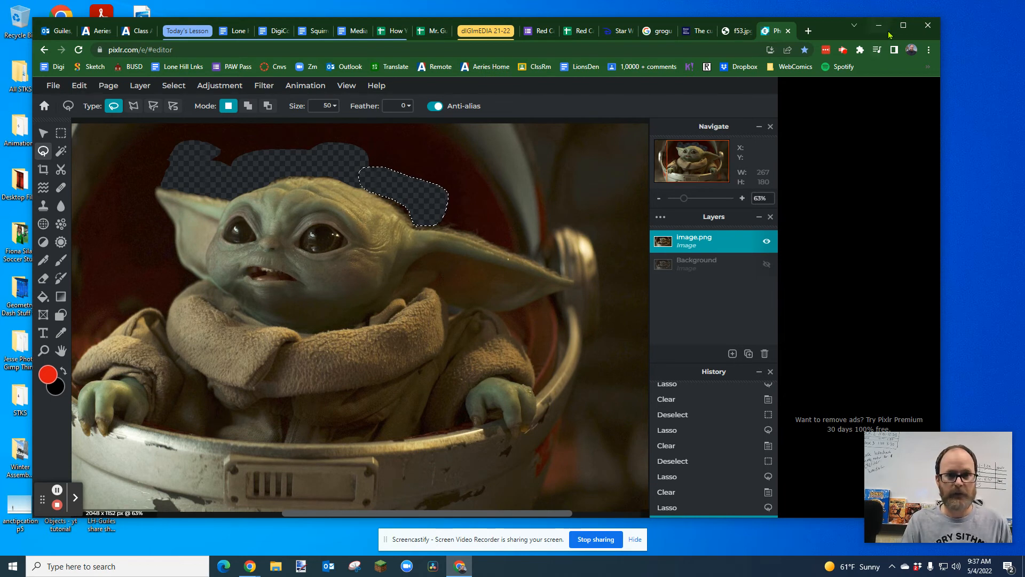
left_click(903, 25)
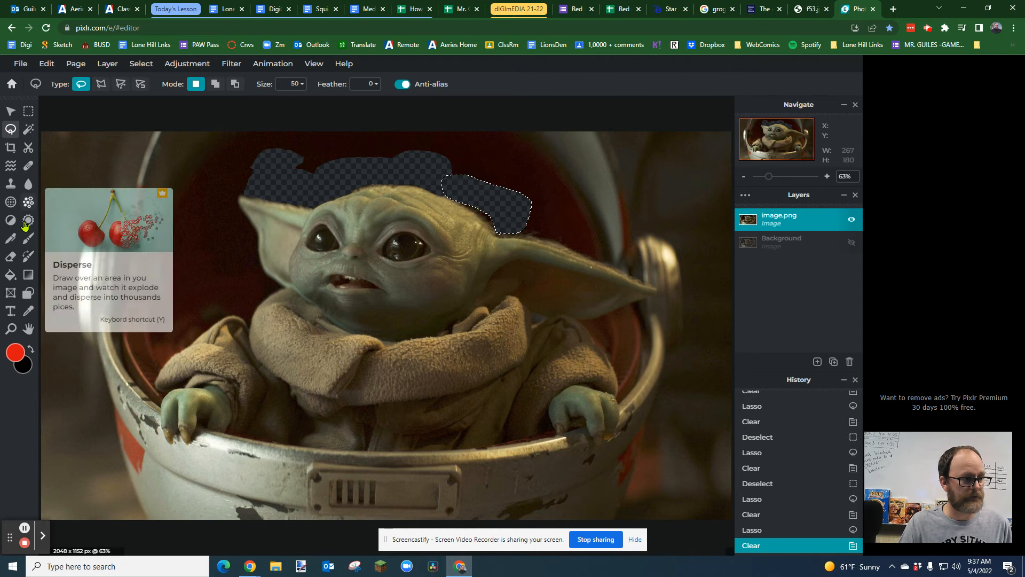
Step: Try erasing the backdrop above the head with a 200 px Eraser after deselecting, and turn off pen pressure
left_click(11, 257)
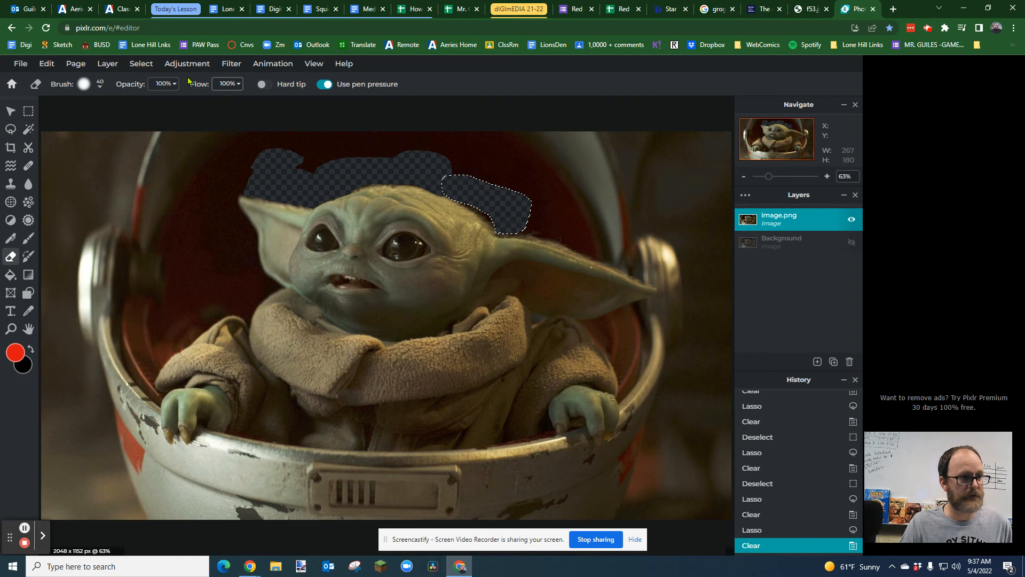
left_click(100, 88)
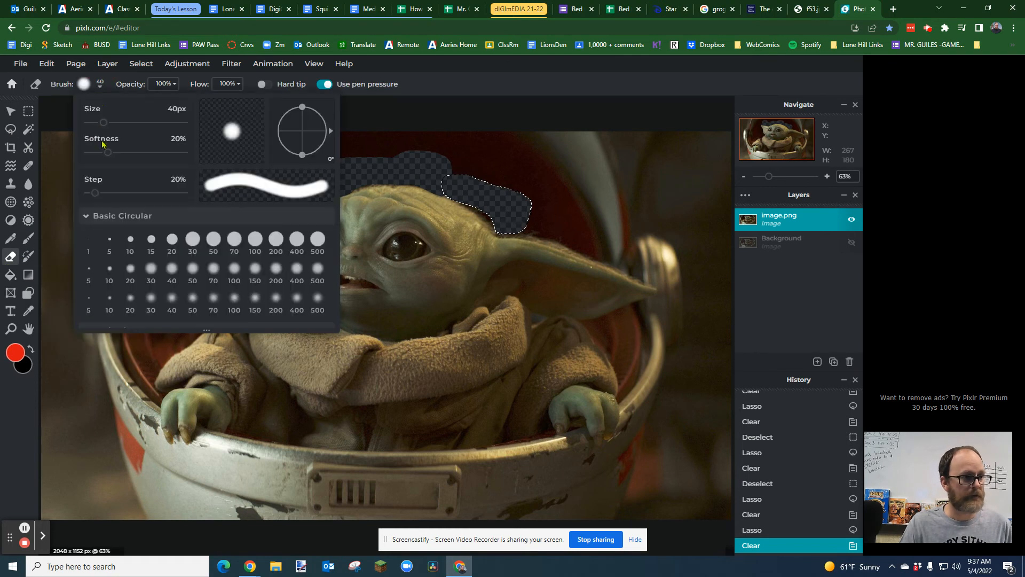
left_click_drag(103, 122, 134, 123)
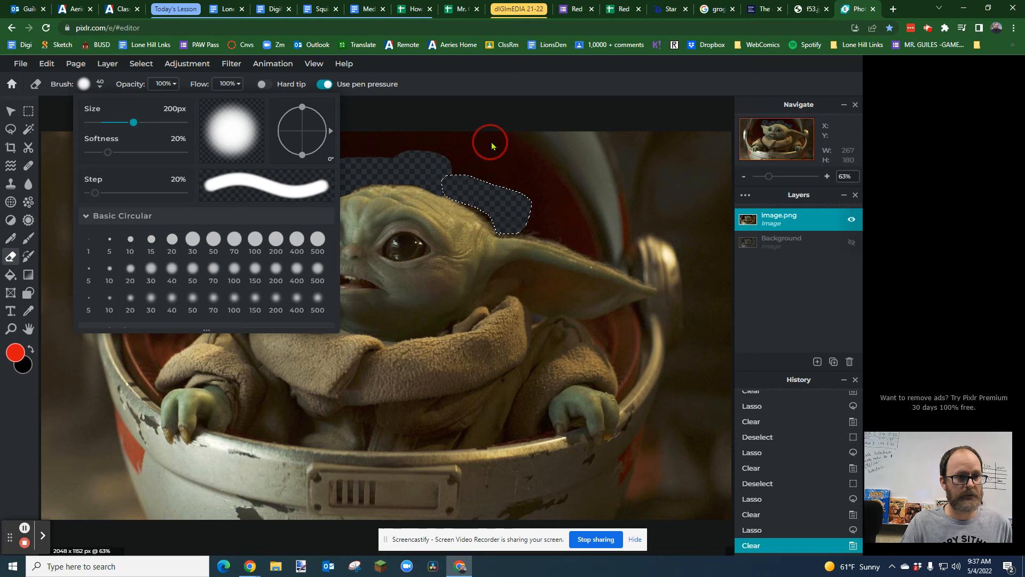
left_click(506, 158)
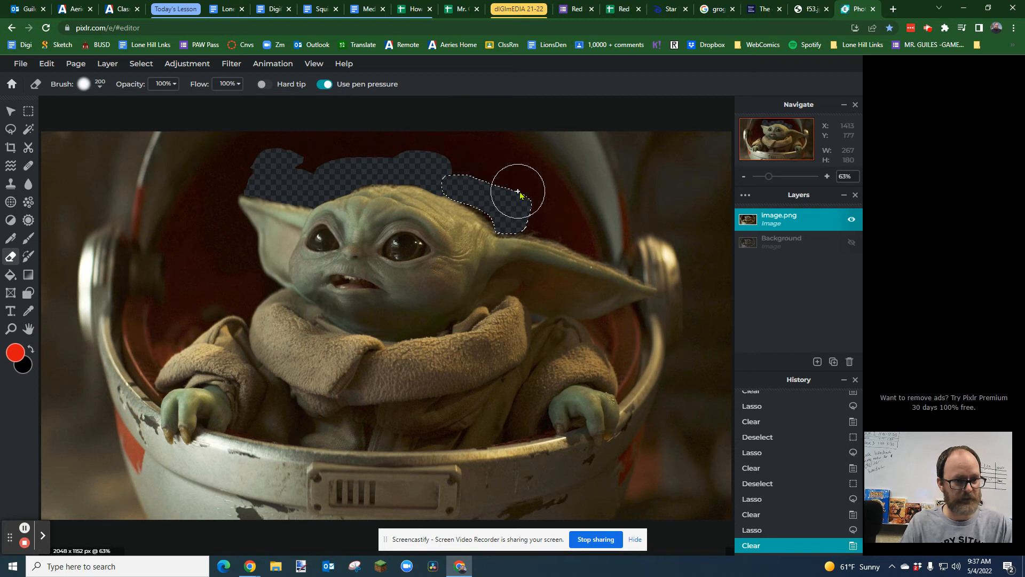
key("ctrl+d")
mouse_move(266, 150)
left_mouse_down()
mouse_move(399, 153)
mouse_move(315, 166)
left_mouse_up()
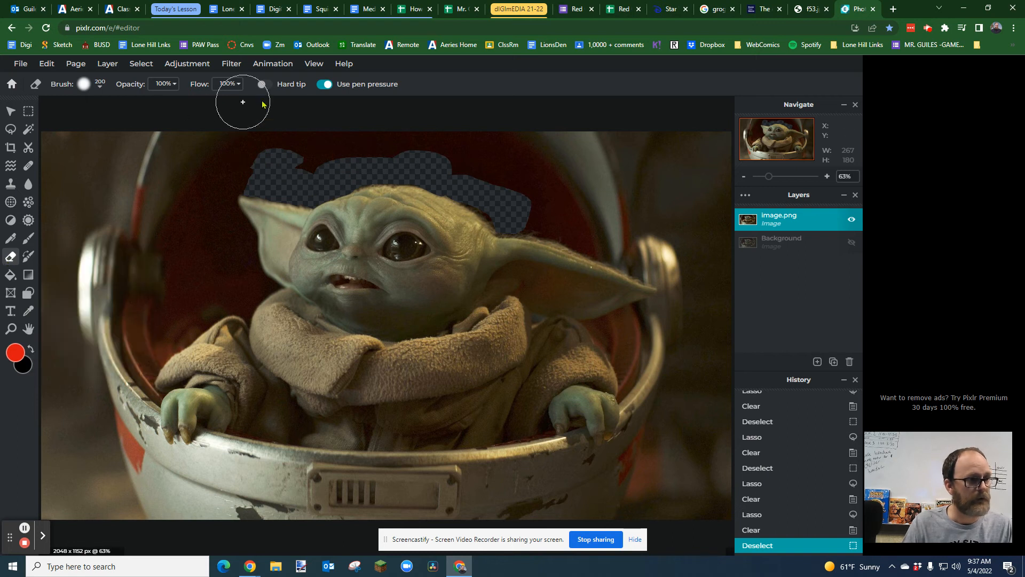
left_click(325, 85)
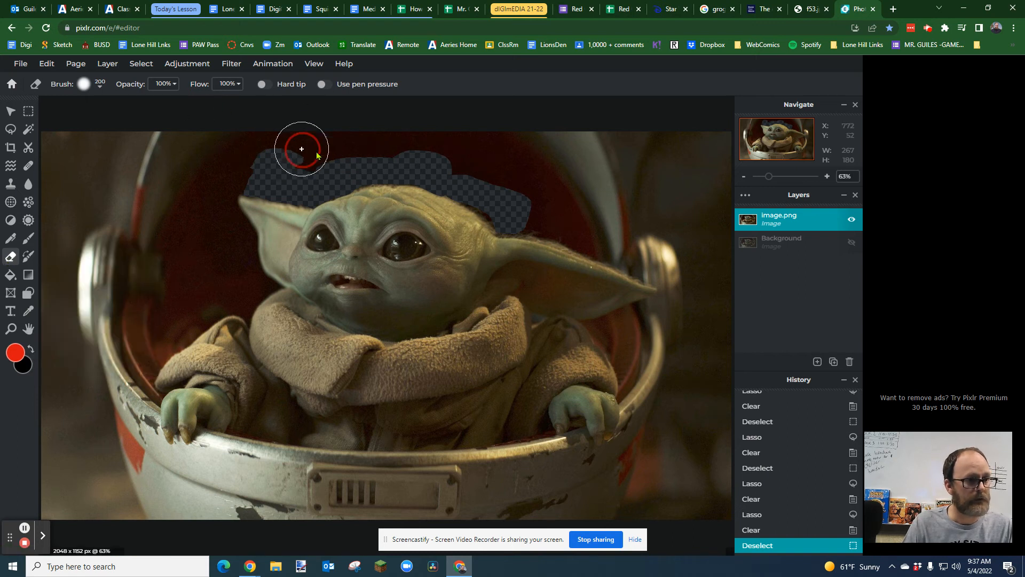
left_click(99, 90)
left_click(518, 160)
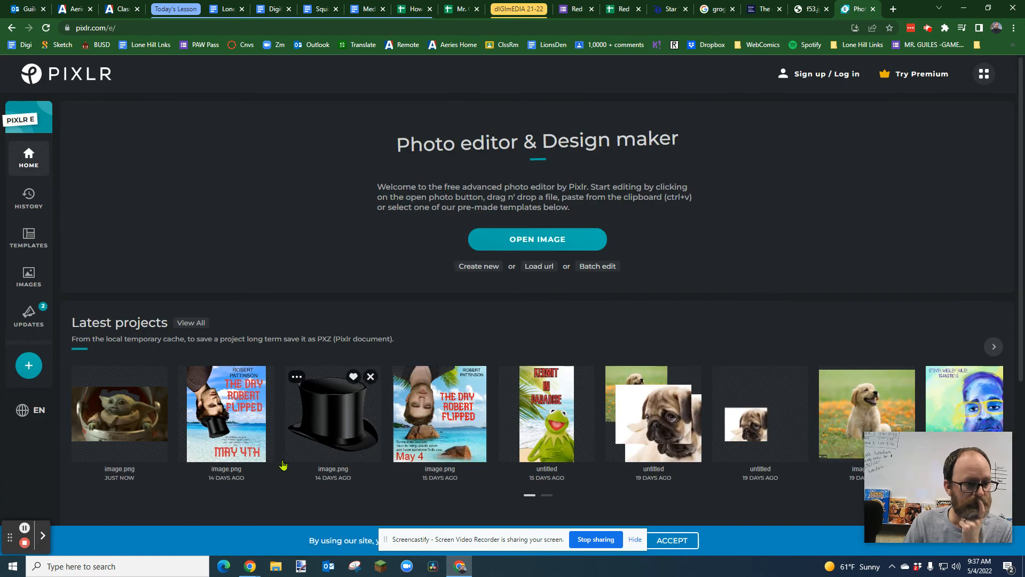
Step: Reopen the most recent image.png project and make an Eraser stroke above the head on the Background layer
left_click(143, 419)
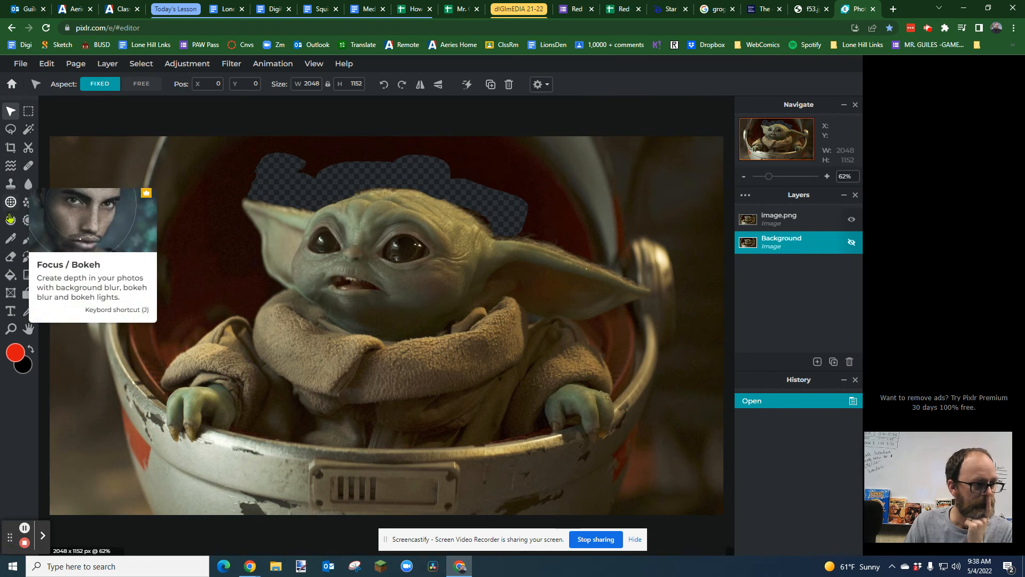
left_click(11, 257)
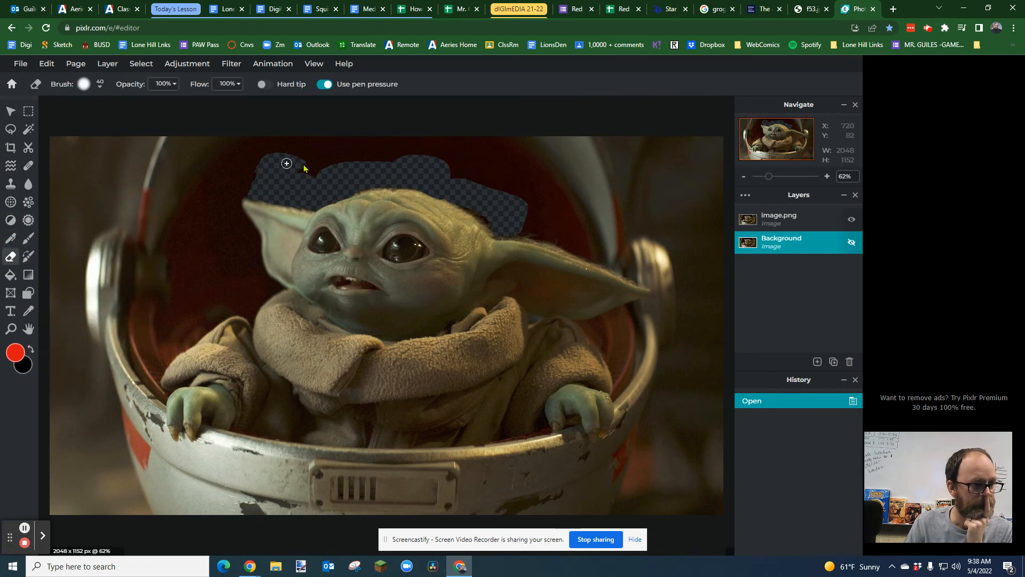
left_click_drag(298, 175, 327, 169)
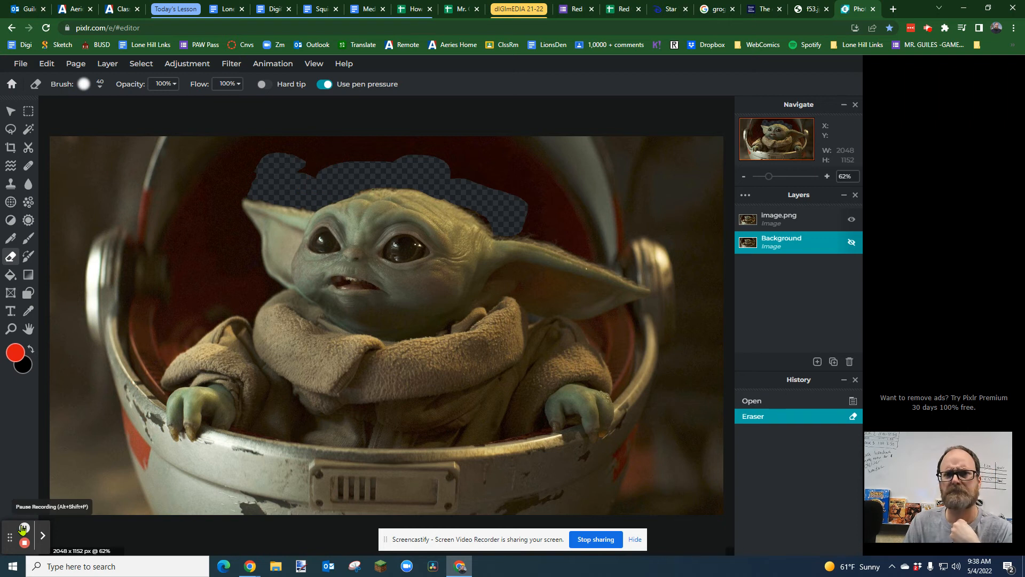
left_click(23, 529)
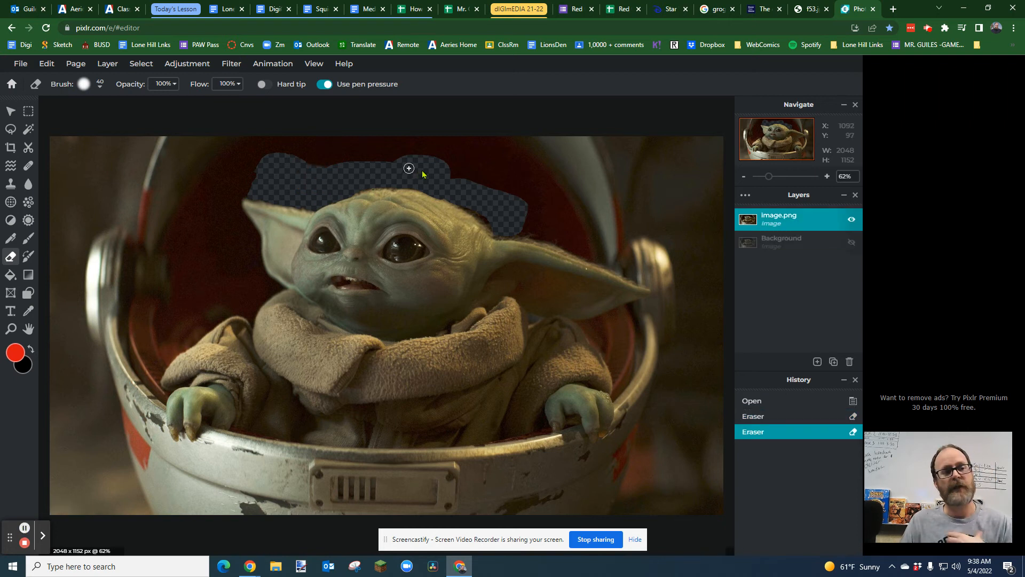
Step: Show only the Background layer to check where the eraser stroke landed, and restore both layers' visibility
left_click(780, 243)
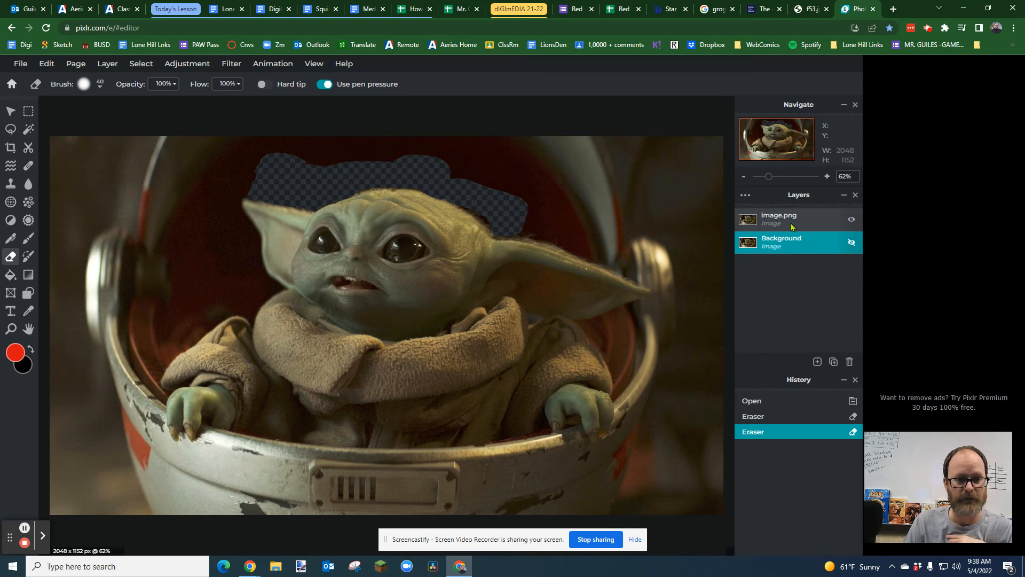
left_click(851, 220)
left_click(851, 243)
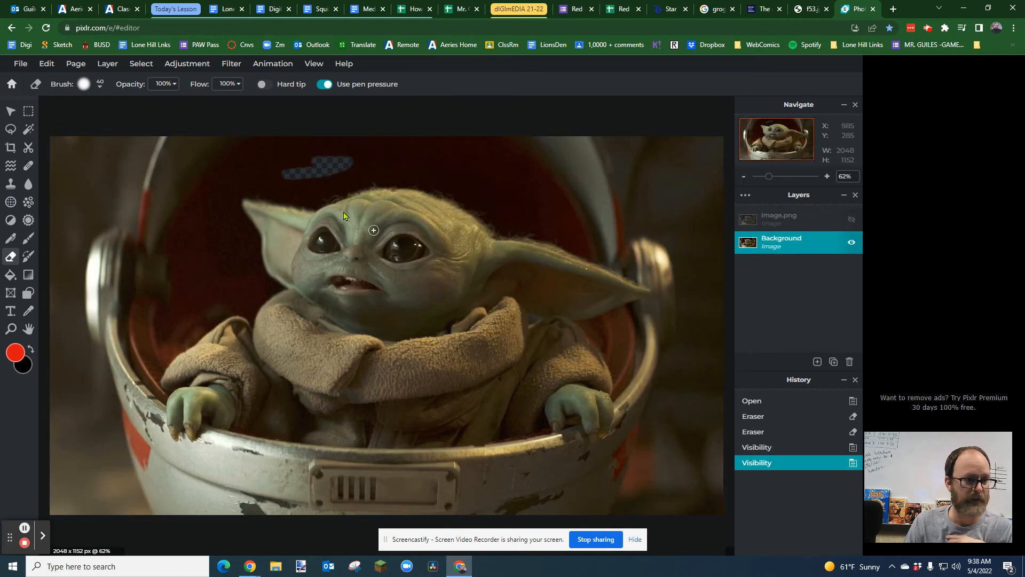
left_click(851, 243)
left_click(851, 221)
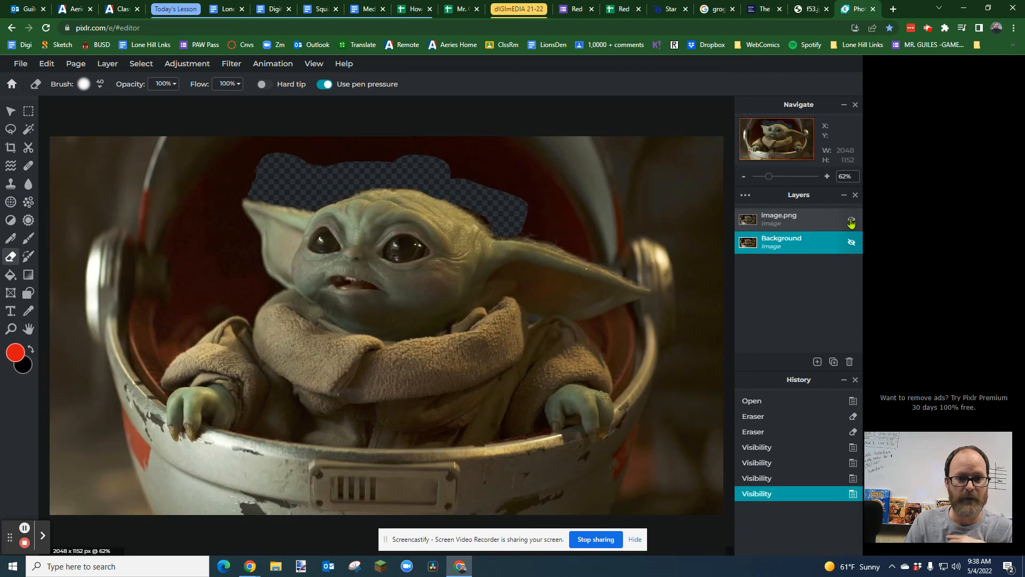
Step: Make the image.png layer active and set the Eraser brush size to 170 px
left_click(801, 218)
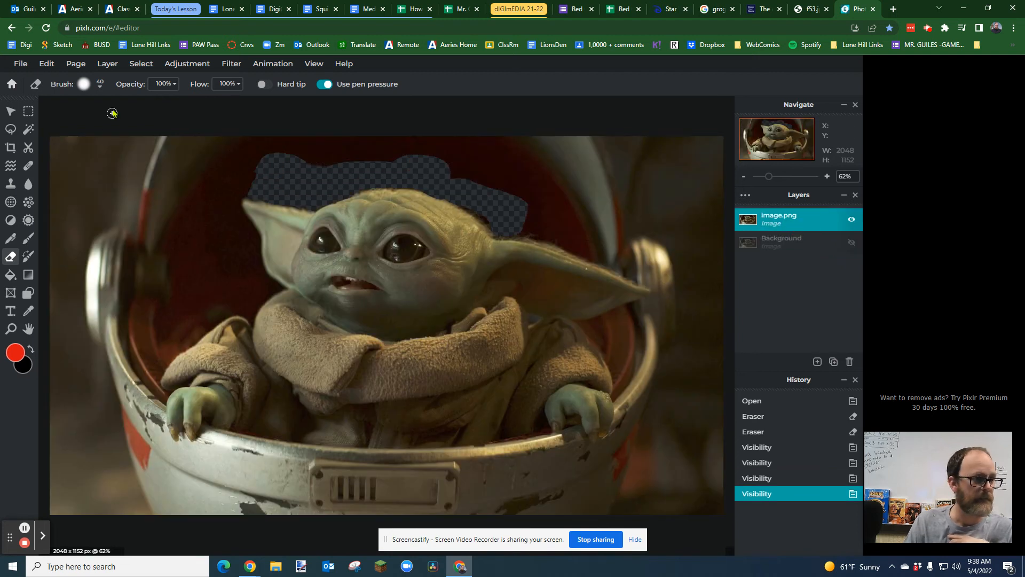
left_click(101, 86)
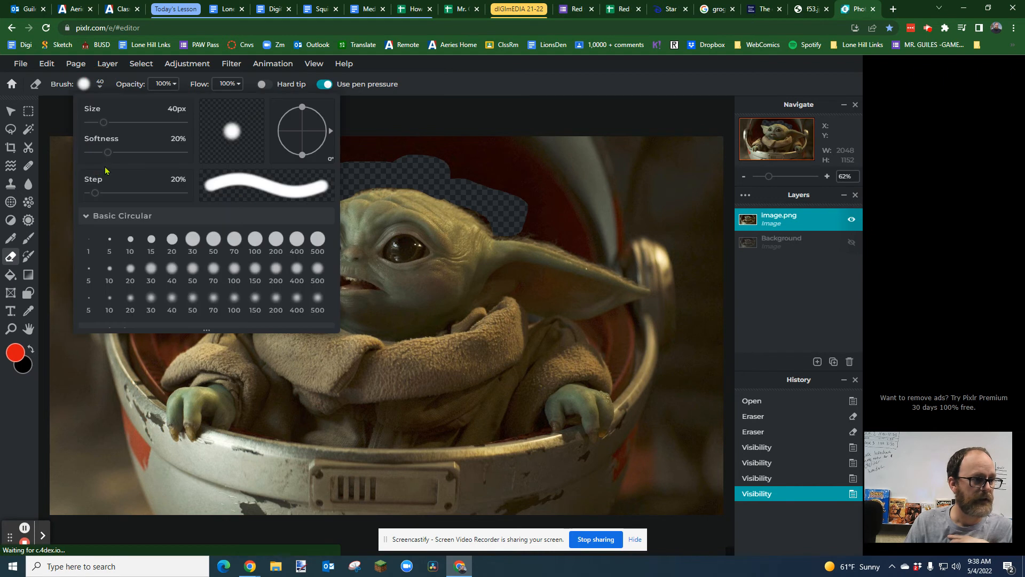
left_click_drag(105, 124, 131, 123)
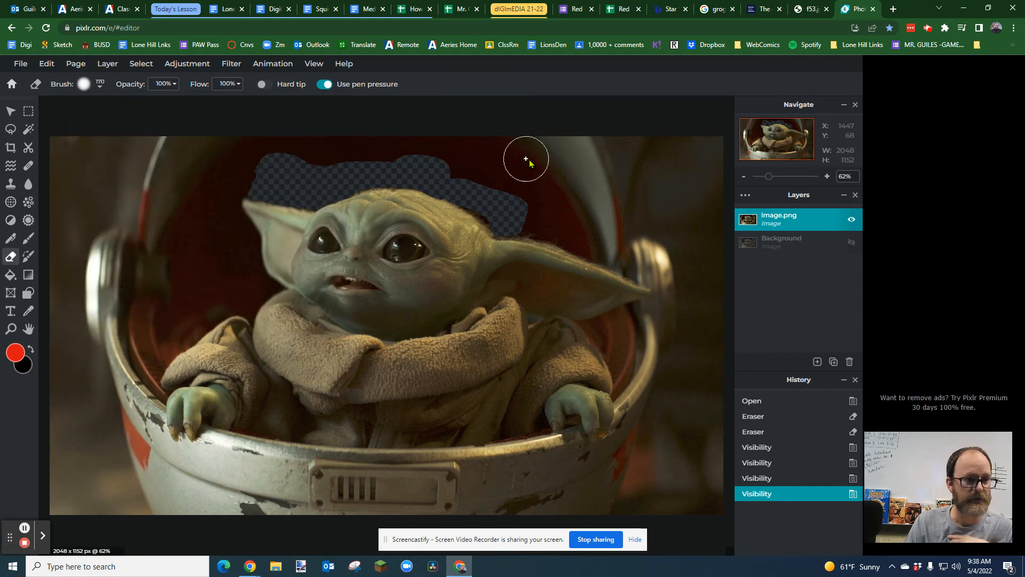
Step: Try erasing the background around the image's outer edges in one stroke and undo it
mouse_move(466, 161)
left_mouse_down()
mouse_move(225, 152)
mouse_move(395, 141)
mouse_move(727, 148)
mouse_move(66, 146)
mouse_move(274, 168)
mouse_move(60, 179)
mouse_move(175, 189)
mouse_move(97, 300)
mouse_move(137, 189)
mouse_move(77, 272)
mouse_move(62, 150)
mouse_move(63, 339)
mouse_move(113, 258)
mouse_move(89, 416)
mouse_move(67, 351)
mouse_move(50, 349)
mouse_move(82, 503)
mouse_move(88, 375)
mouse_move(64, 404)
mouse_move(50, 485)
mouse_move(85, 533)
mouse_move(347, 495)
mouse_move(549, 495)
mouse_move(687, 514)
mouse_move(715, 379)
mouse_move(710, 515)
mouse_move(728, 302)
mouse_move(726, 204)
mouse_move(713, 171)
mouse_move(643, 187)
mouse_move(450, 185)
mouse_move(564, 185)
left_mouse_up()
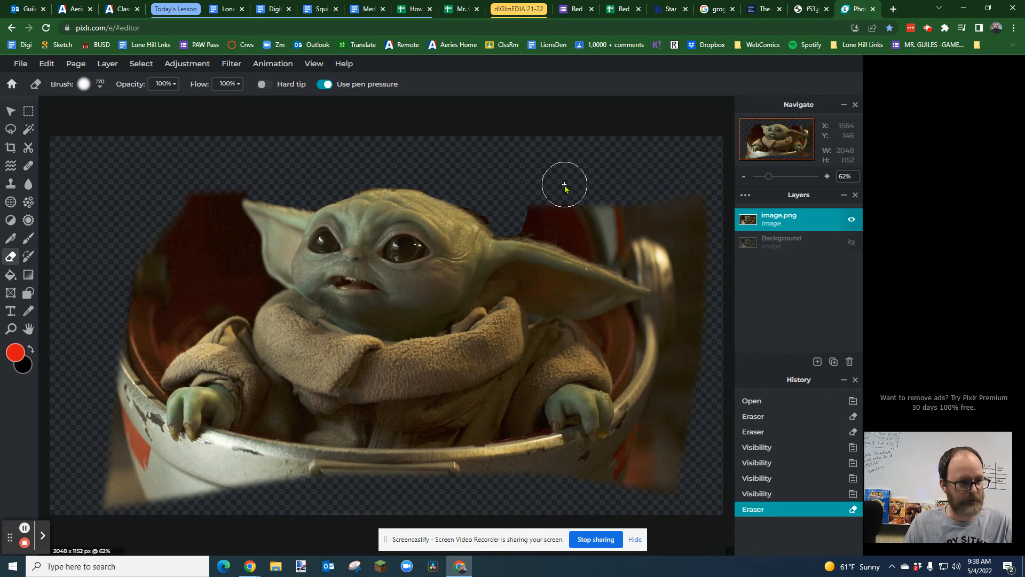
key("ctrl+z")
Step: Erase the backdrop above the head on image.png, and undo the stroke that runs down the left side over the sleeve
left_click_drag(363, 149, 231, 151)
mouse_move(473, 170)
left_mouse_down()
mouse_move(558, 186)
mouse_move(520, 200)
mouse_move(572, 200)
mouse_move(613, 156)
mouse_move(408, 136)
mouse_move(207, 150)
left_mouse_up()
mouse_move(140, 151)
left_mouse_down()
mouse_move(119, 167)
mouse_move(171, 228)
mouse_move(122, 249)
mouse_move(117, 309)
mouse_move(88, 339)
mouse_move(74, 408)
mouse_move(111, 490)
mouse_move(231, 368)
left_mouse_up()
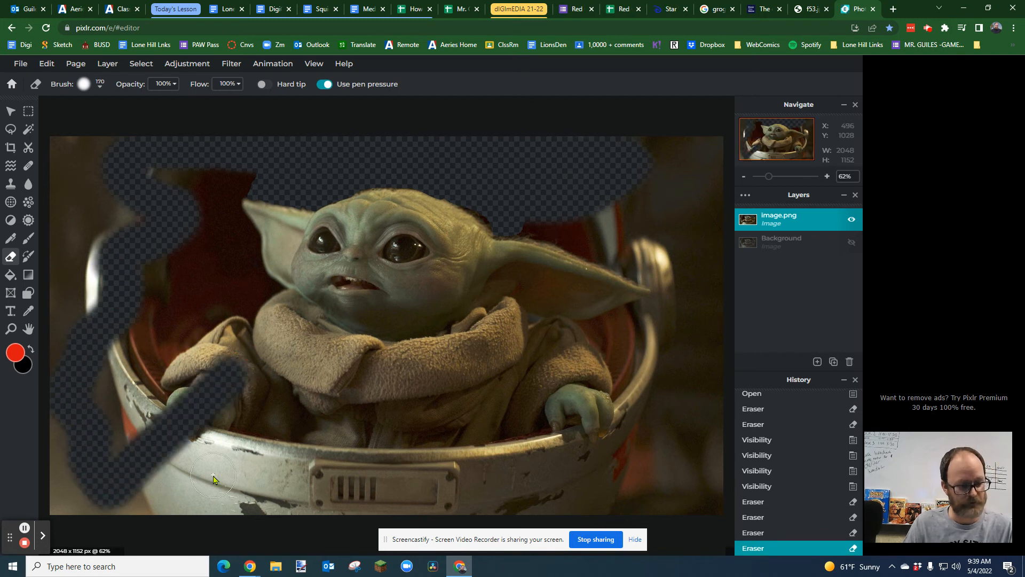
key("ctrl+z")
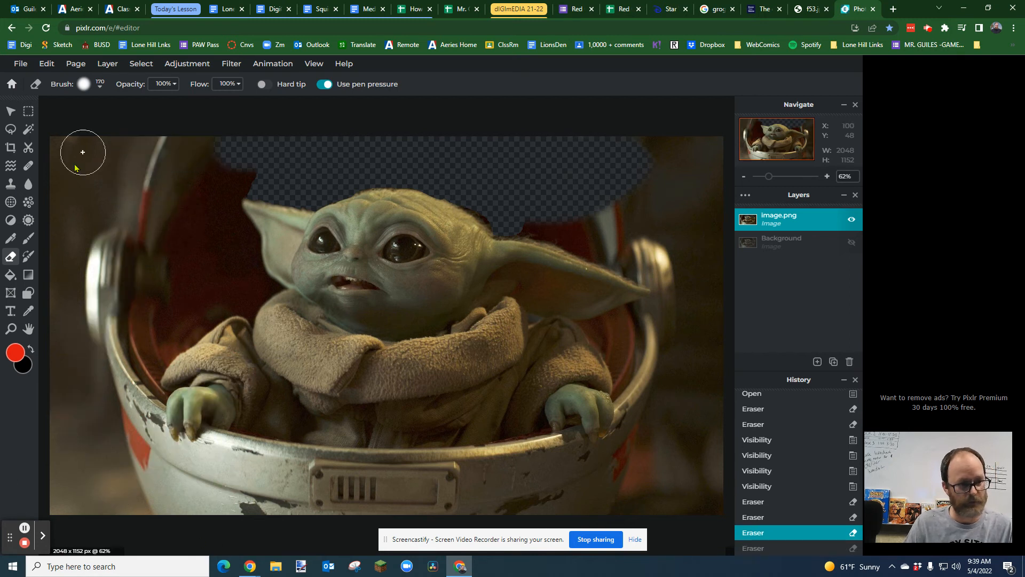
Step: Erase the backdrop in the image's upper-left area beside the ear, and undo the stroke that cuts into the ear tip
left_click_drag(268, 167, 166, 181)
left_click_drag(284, 149, 133, 153)
left_click_drag(206, 190, 195, 265)
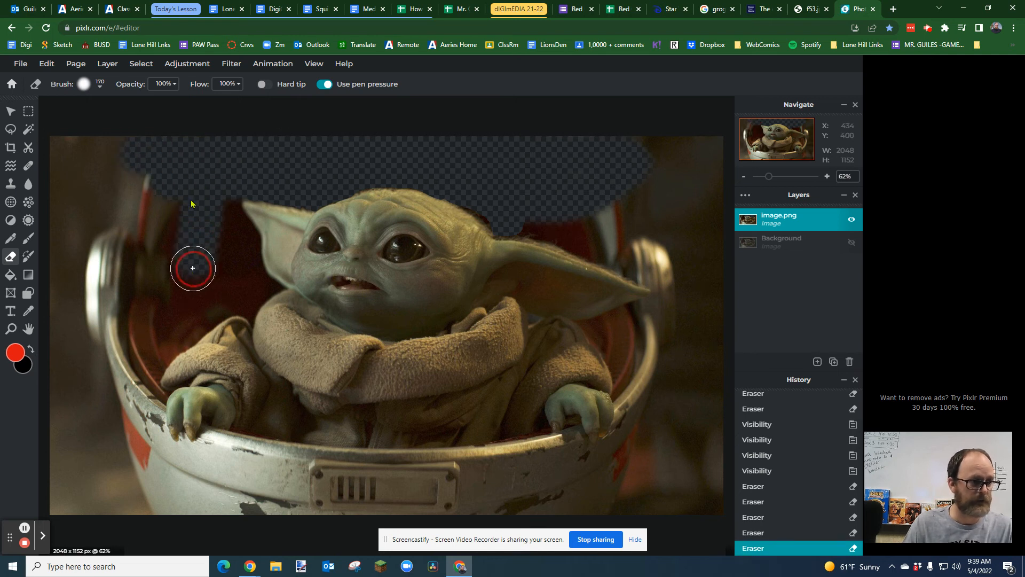
mouse_move(163, 206)
left_mouse_down()
mouse_move(150, 269)
mouse_move(261, 192)
left_mouse_up()
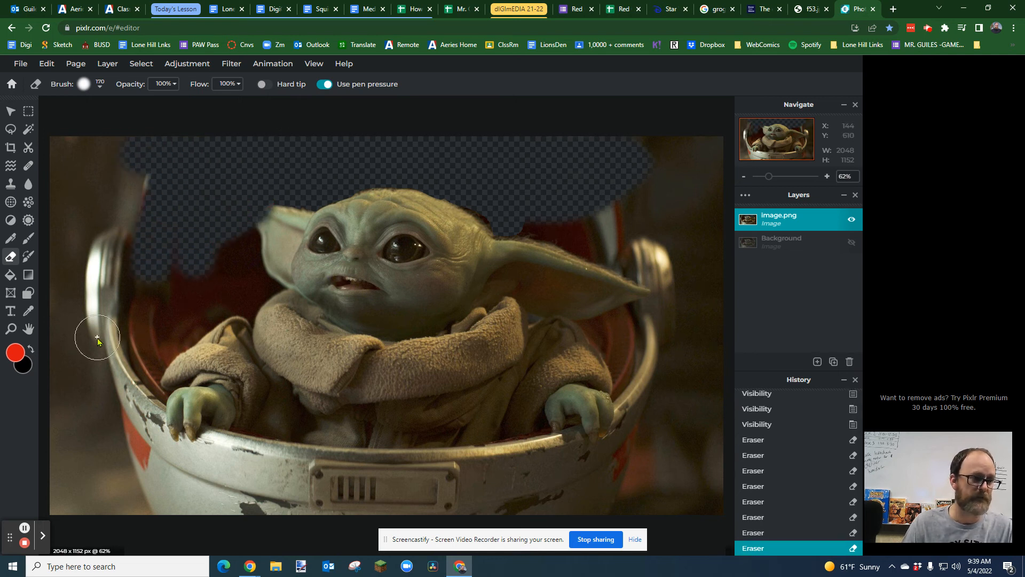
key("ctrl+z")
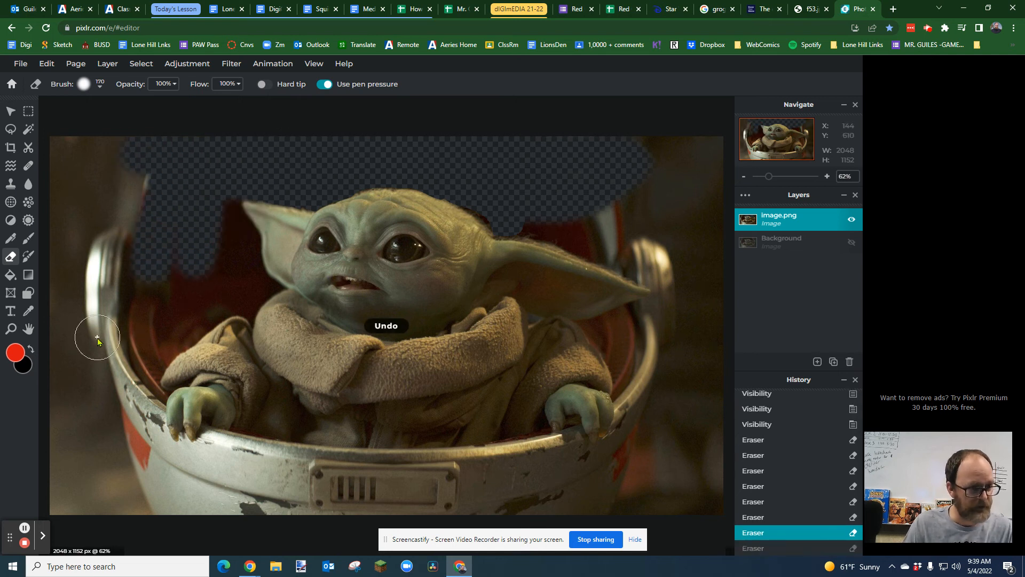
Step: Erase the remaining dark backdrop close to the ear tip on the image's left side with short dabs
left_click(217, 203)
left_click(219, 216)
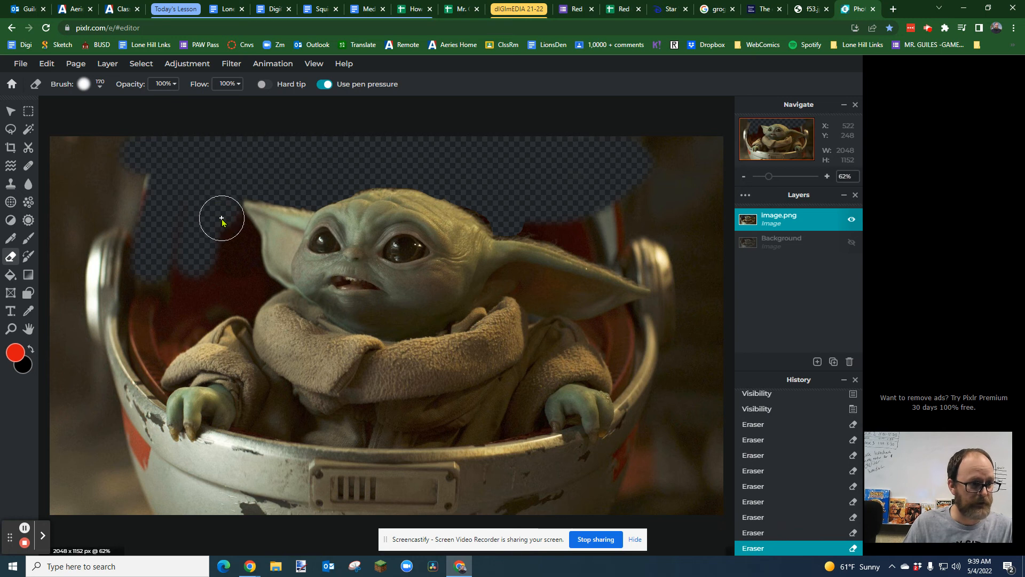
left_click(224, 222)
left_click_drag(233, 233, 229, 245)
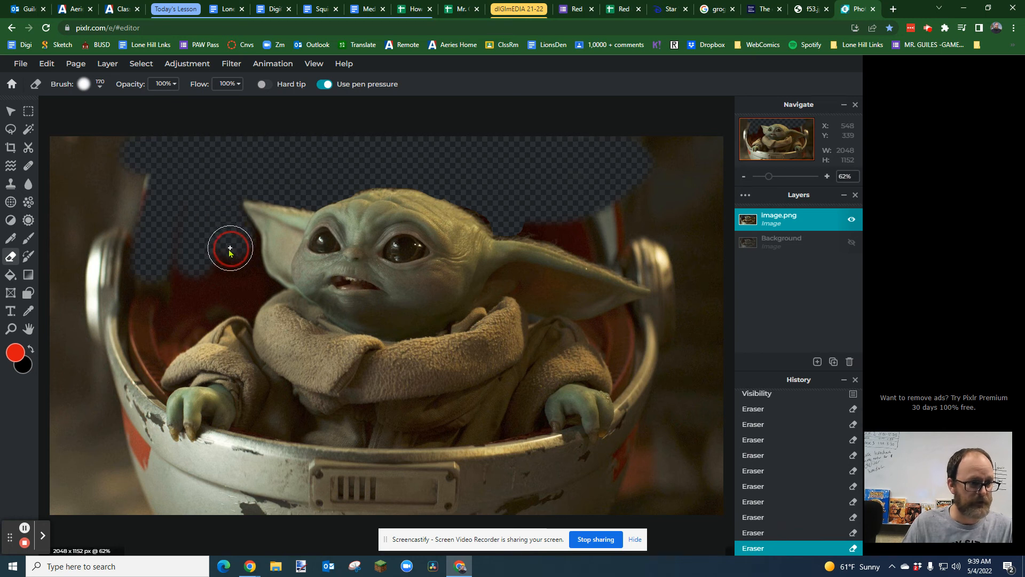
scroll(257, 250, "up", 1)
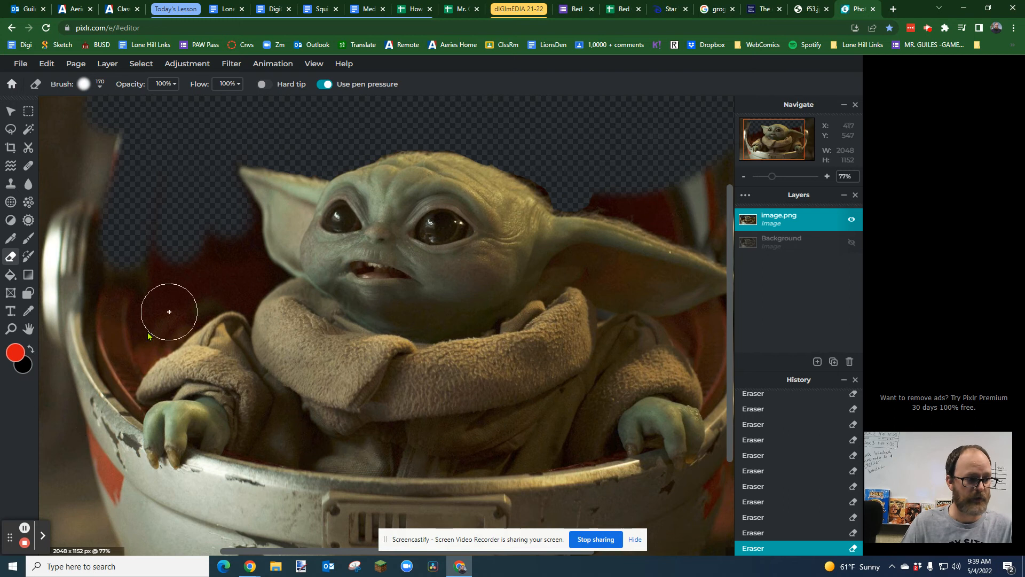
scroll(203, 296, "down", 2)
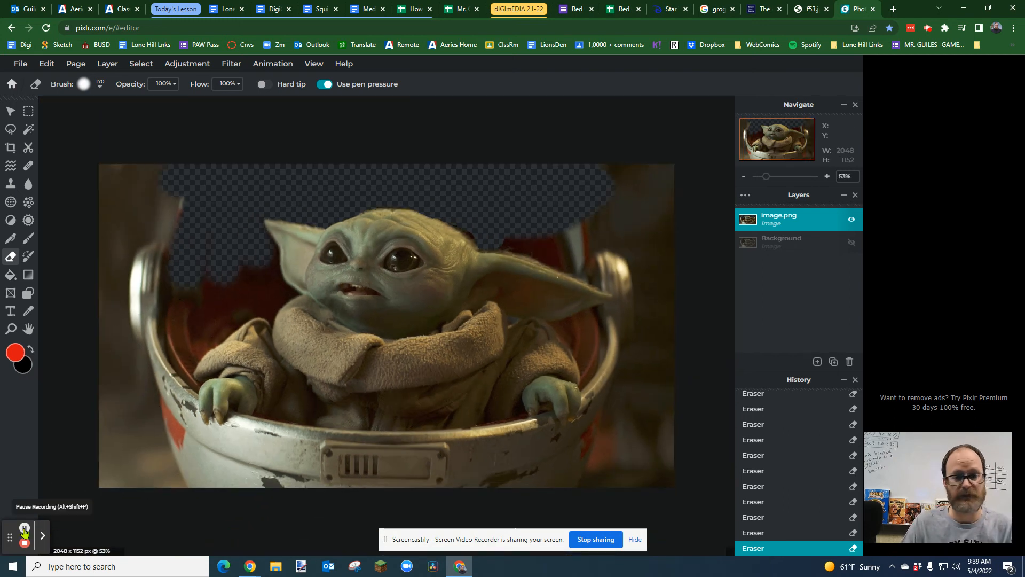
left_click(25, 528)
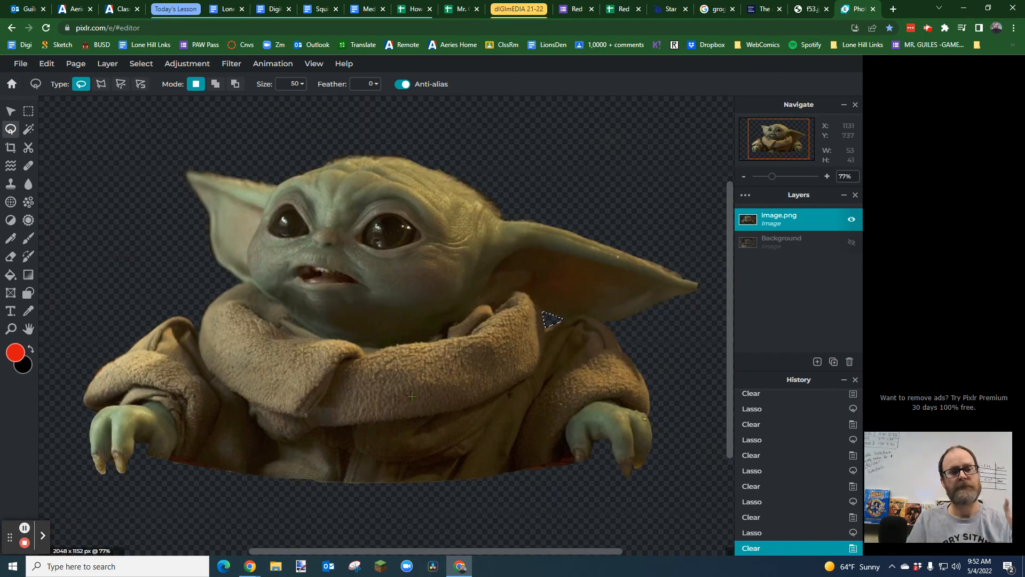
Step: Deselect the lasso selection, add an empty layer, and place it directly below image.png
scroll(411, 395, "down", 3)
key("ctrl+d")
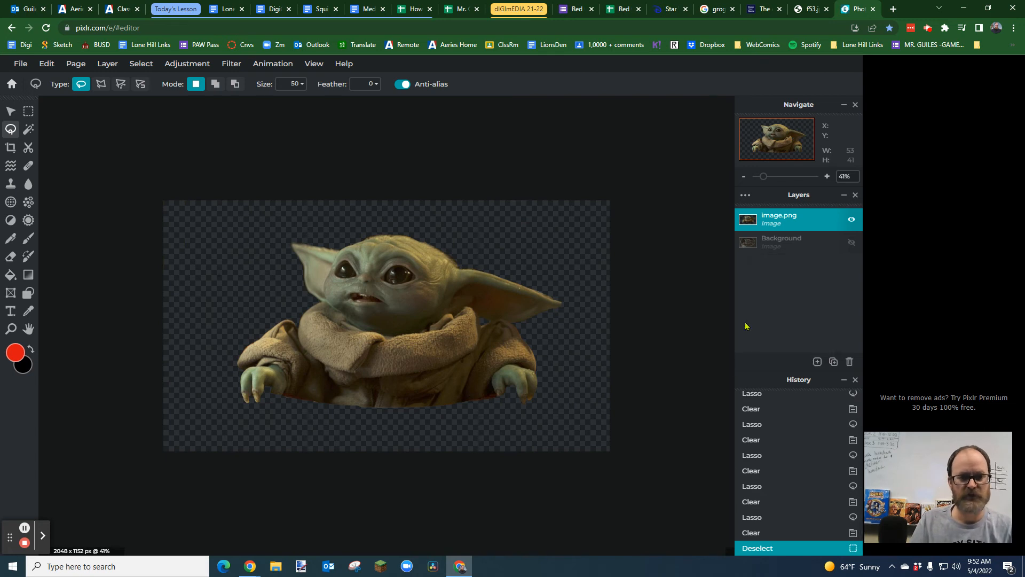
left_click(817, 361)
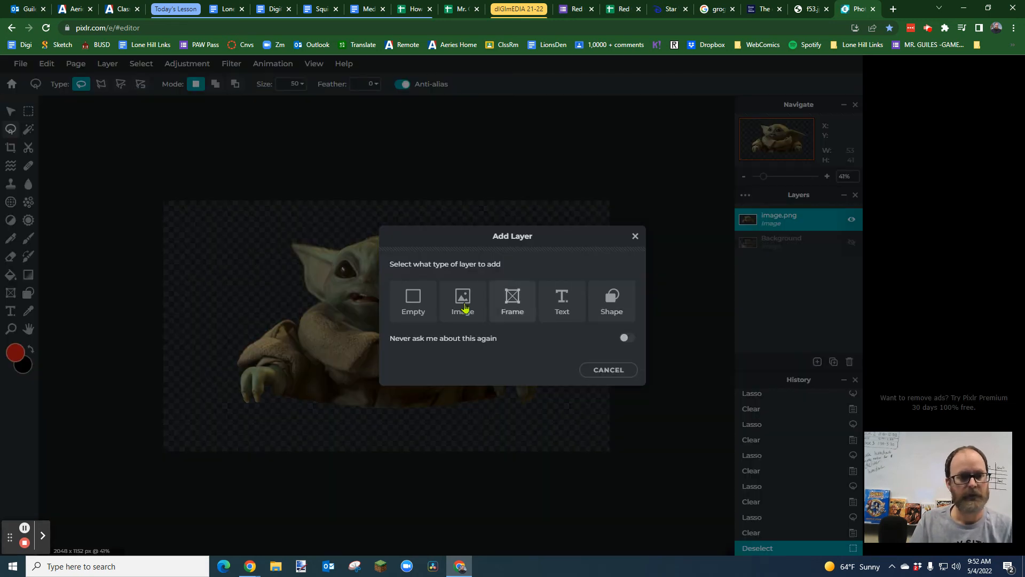
left_click(413, 305)
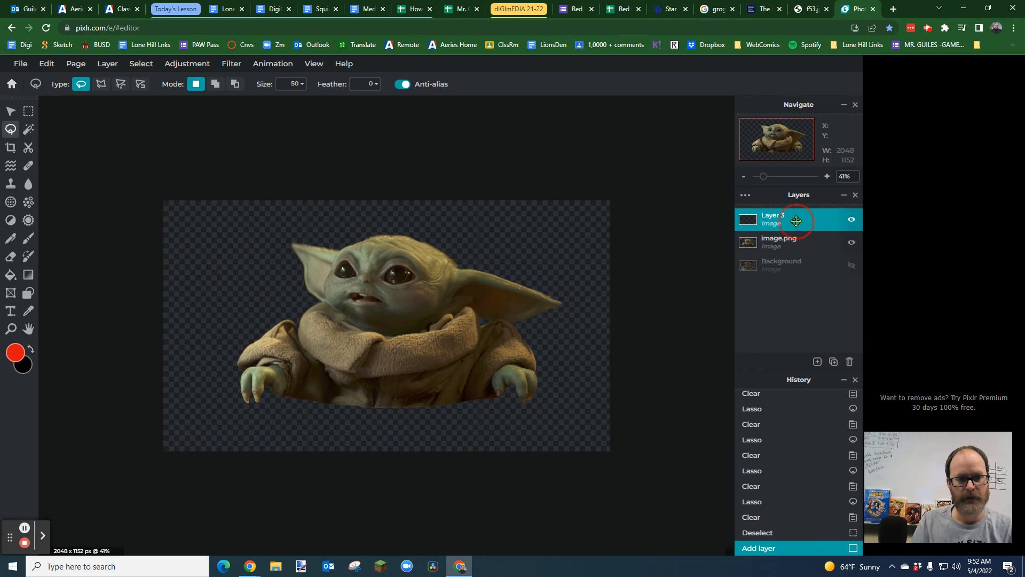
left_click_drag(796, 227, 798, 243)
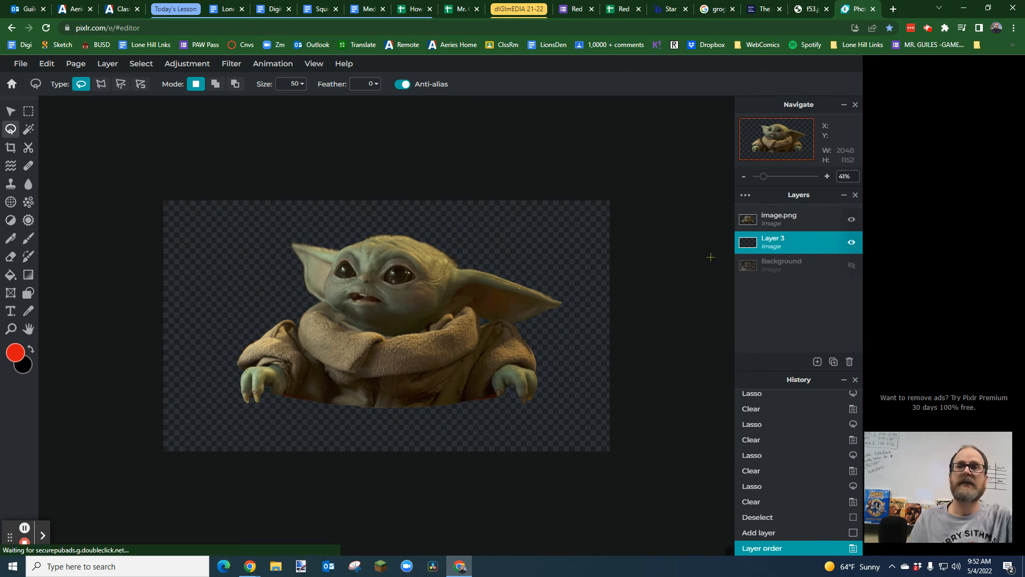
Step: Fill the empty layer beneath the cutout with bright green using the Fill tool
left_click(11, 275)
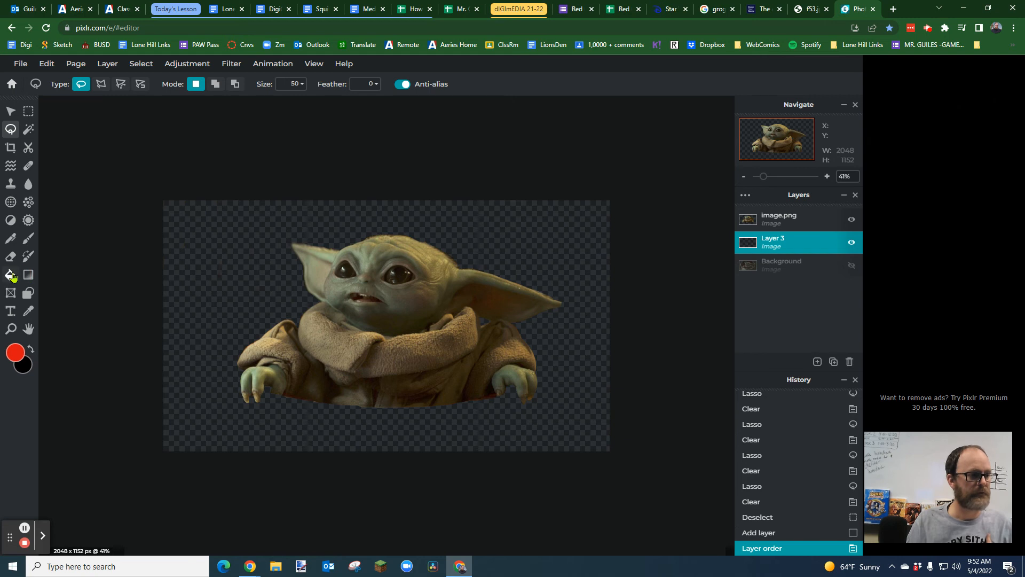
left_click(16, 351)
left_click_drag(537, 311, 545, 334)
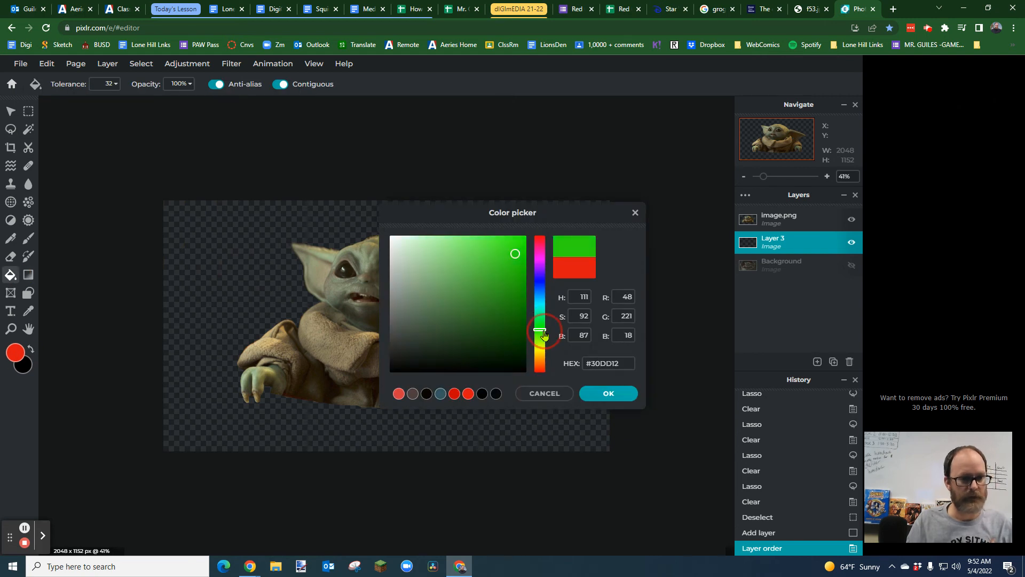
left_click(604, 395)
left_click(235, 259)
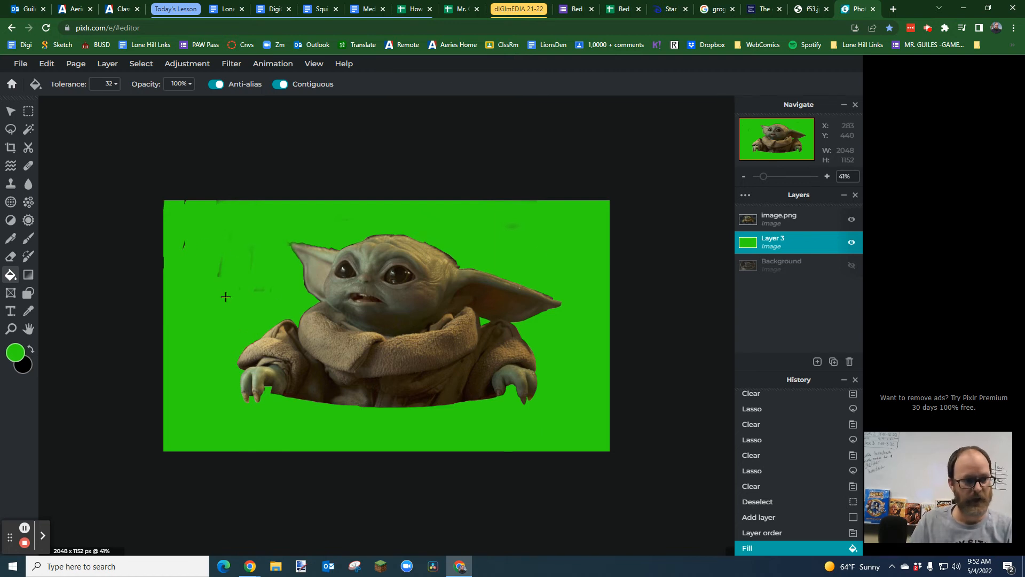
Step: Set the eraser size to 95 px and erase the dark streak left of the creature's ear on image.png
scroll(225, 297, "up", 1)
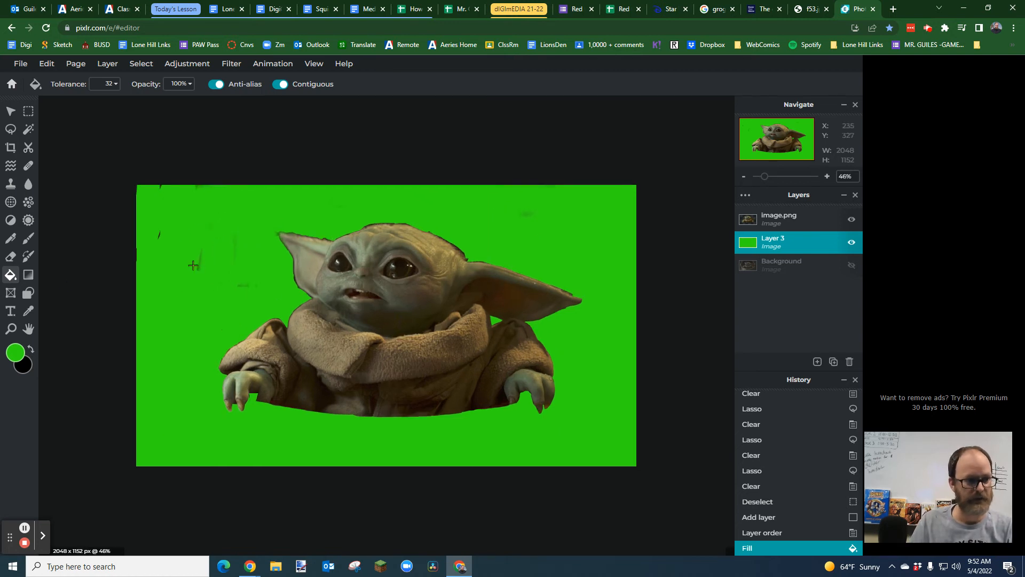
left_click(10, 256)
left_click(100, 88)
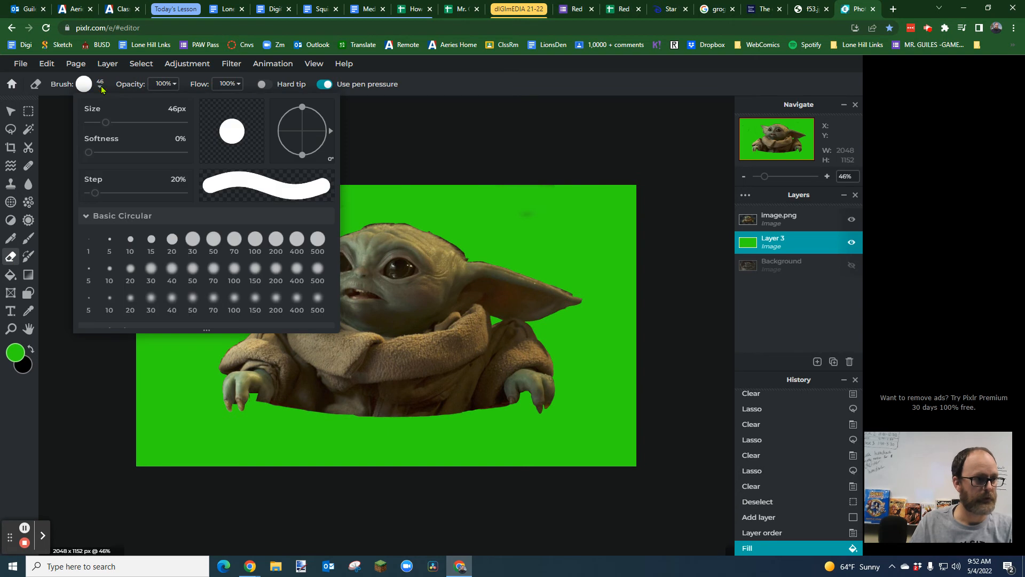
left_click_drag(104, 121, 125, 122)
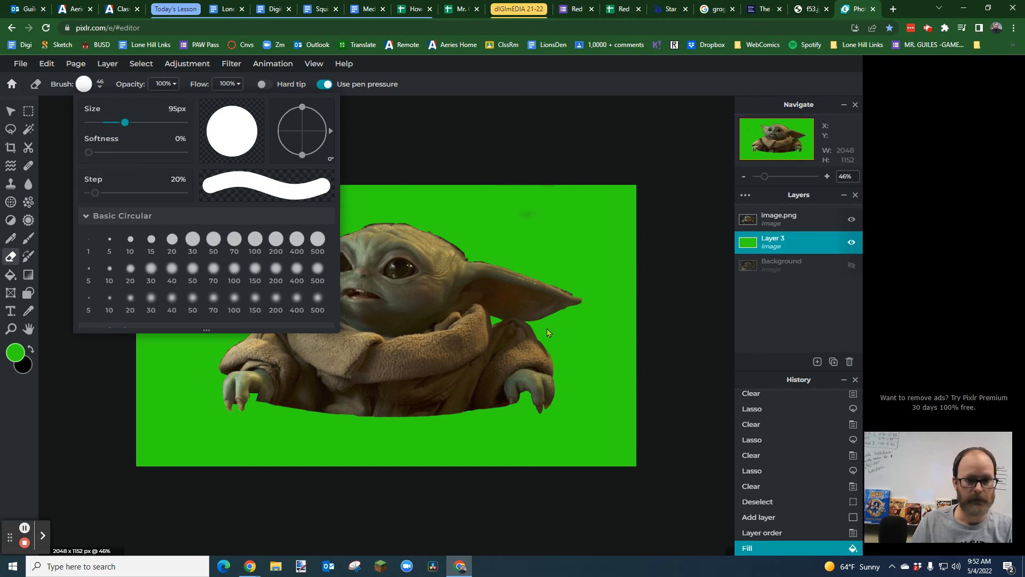
left_click(792, 221)
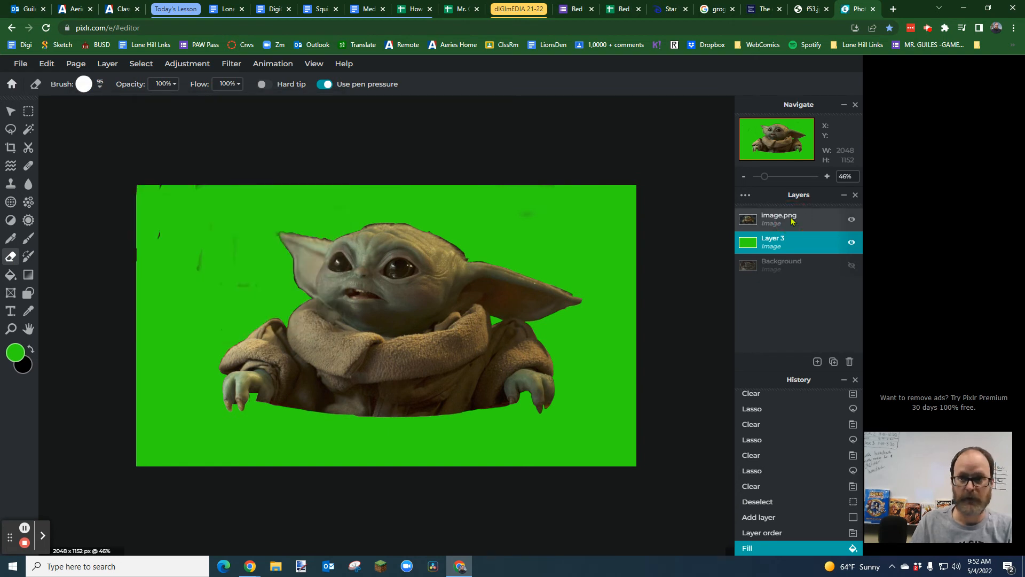
left_click(792, 220)
left_click_drag(202, 250, 197, 280)
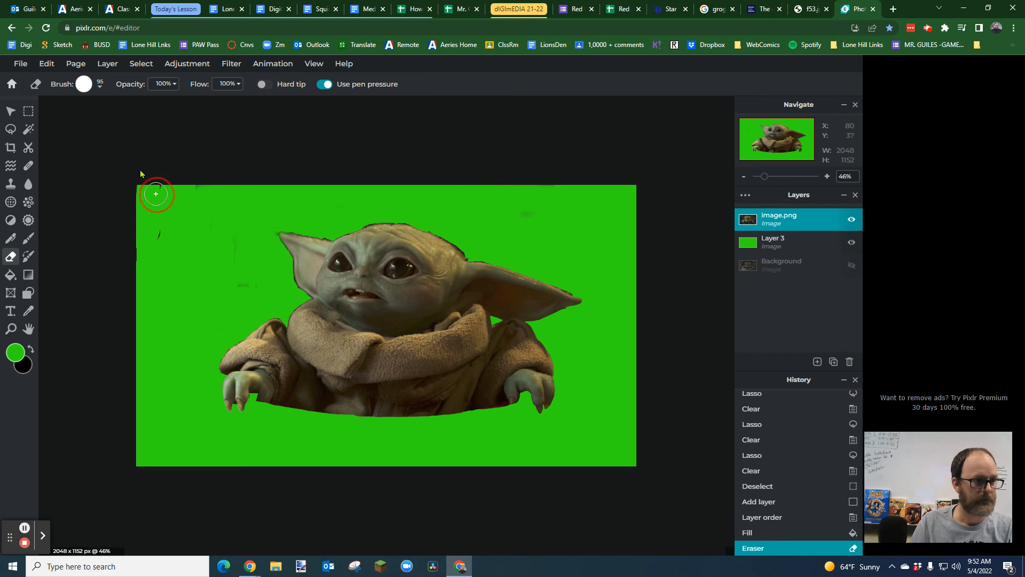
Step: Set the eraser size to 230 px and erase the leftover specks around the creature's head and ears on image.png
left_click(100, 90)
left_click_drag(121, 125, 170, 126)
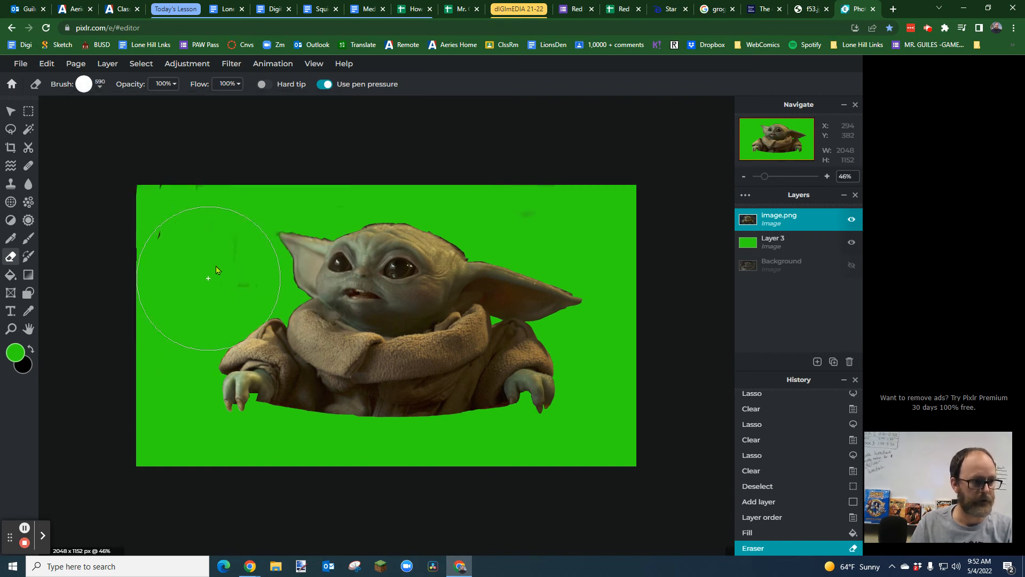
left_click(101, 91)
left_click_drag(156, 125, 132, 124)
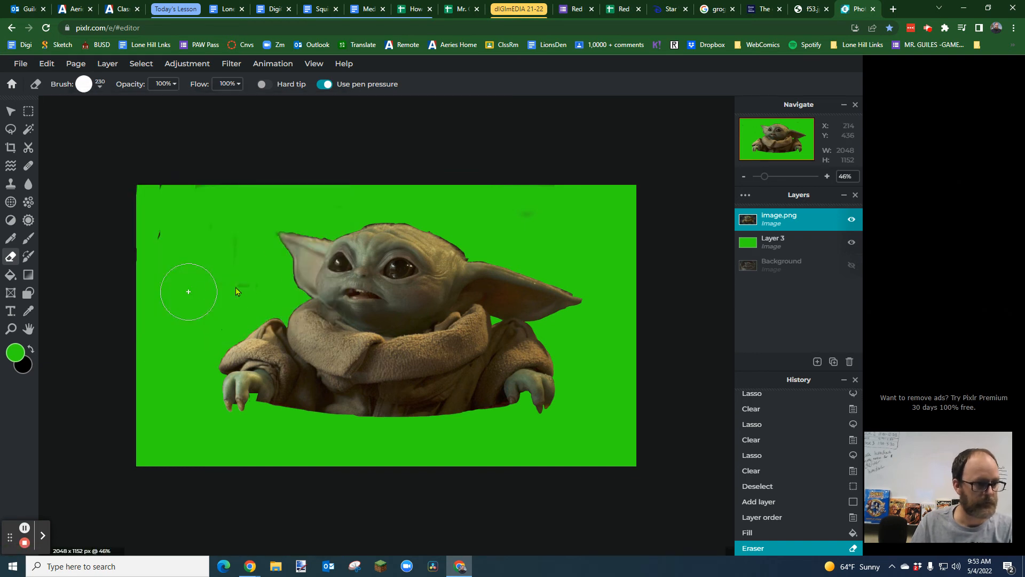
left_click_drag(238, 281, 202, 280)
mouse_move(231, 229)
left_mouse_down()
mouse_move(160, 188)
mouse_move(149, 259)
mouse_move(144, 206)
mouse_move(153, 482)
mouse_move(166, 387)
left_mouse_up()
left_click_drag(325, 206, 339, 198)
mouse_move(498, 207)
left_mouse_down()
mouse_move(601, 222)
mouse_move(618, 196)
mouse_move(619, 307)
left_mouse_up()
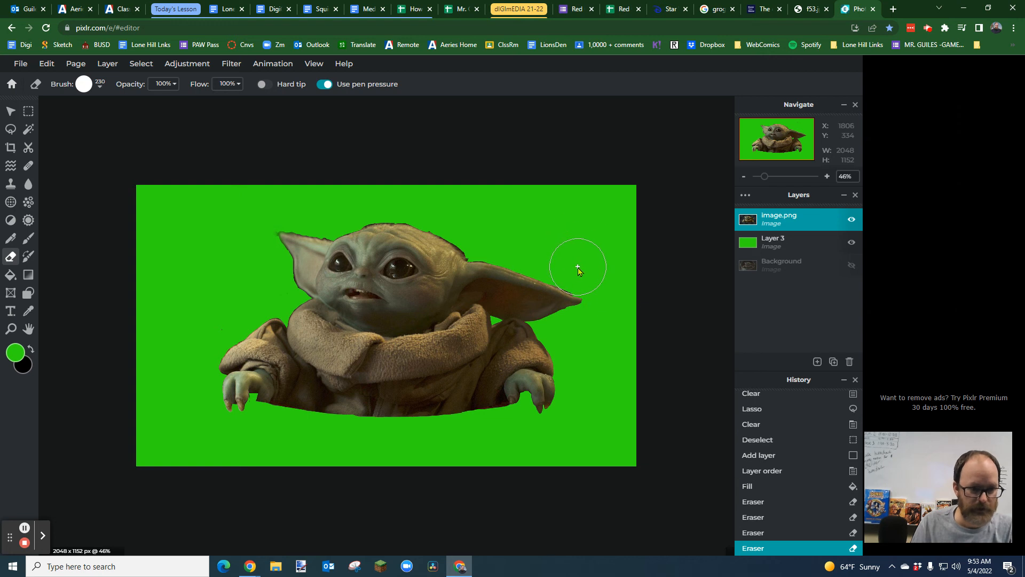
left_click(578, 267)
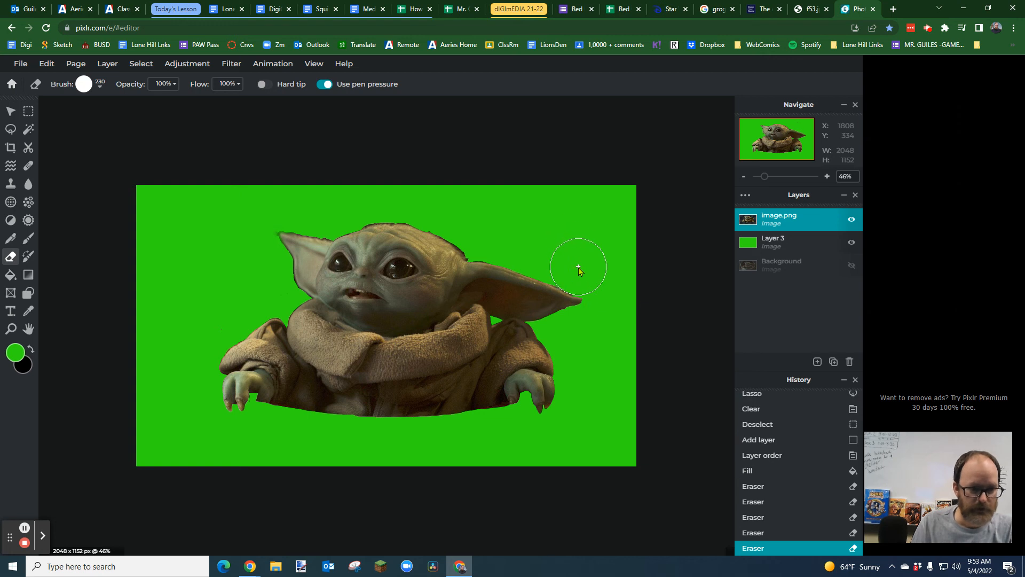
Step: Lower the eraser opacity to 58% and dab along the dark fringe above the back of the head
left_click(176, 84)
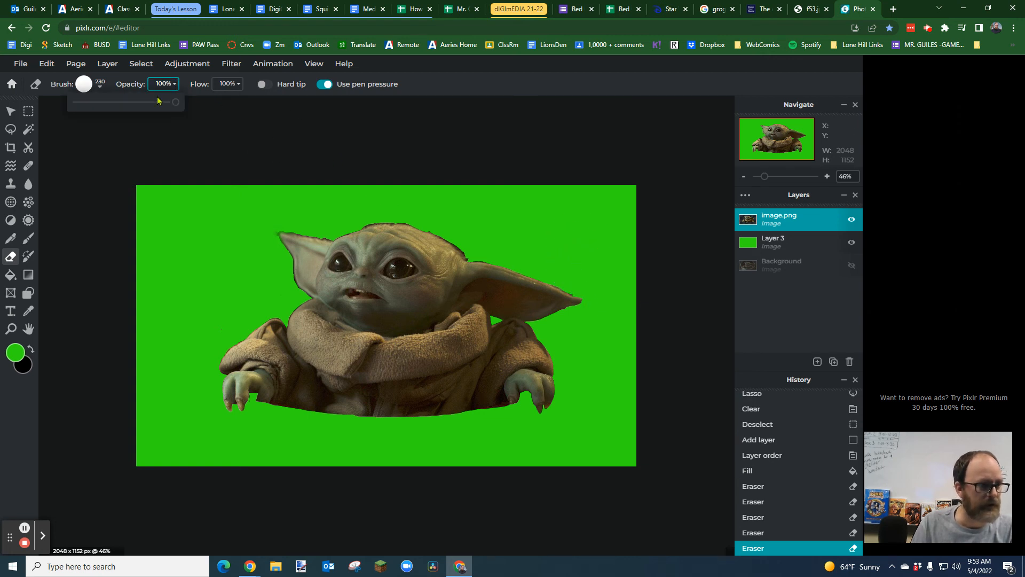
left_click_drag(168, 104, 134, 103)
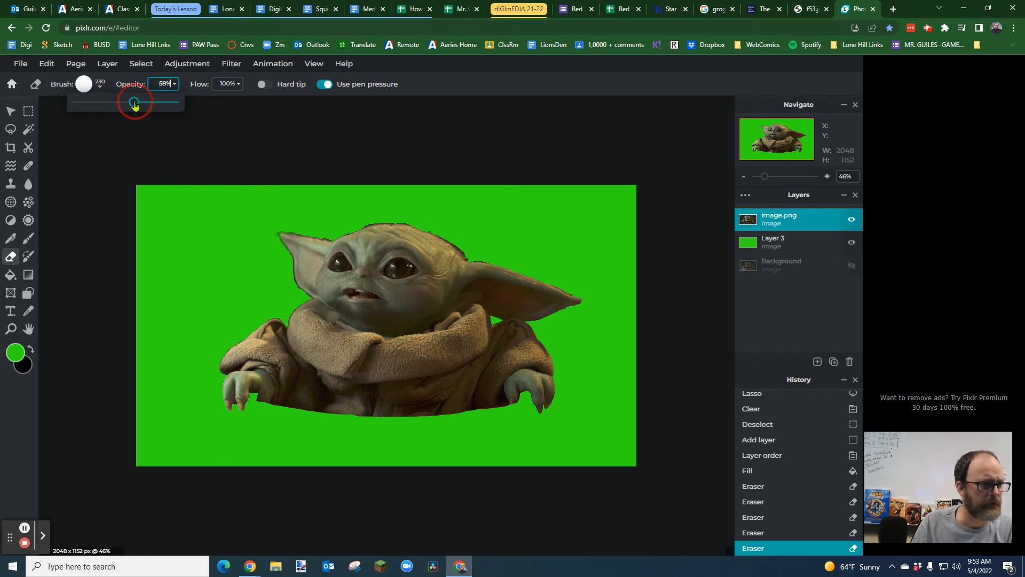
left_click(441, 210)
left_click(441, 207)
left_click(449, 208)
left_click(456, 208)
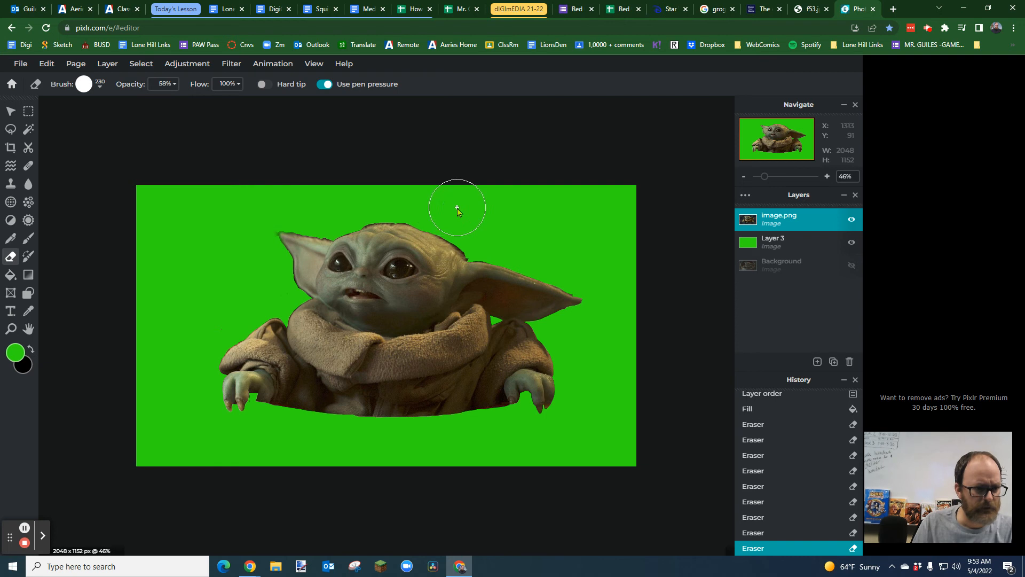
left_click(444, 210)
Step: Reduce the eraser size to 62 px and soften the dark fringe along the upper back of the head
scroll(444, 228, "up", 2)
scroll(444, 231, "up", 3)
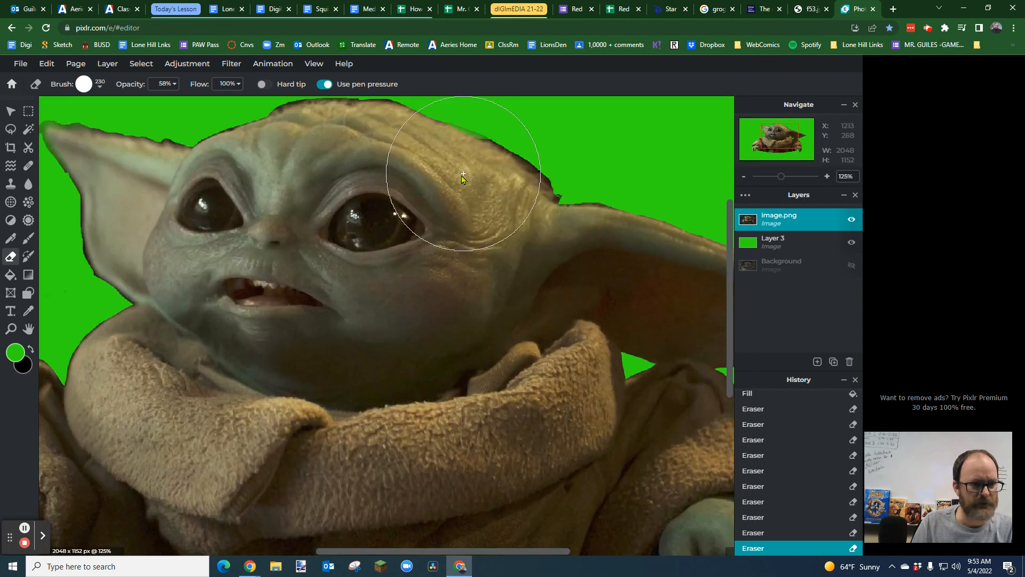
left_click(100, 87)
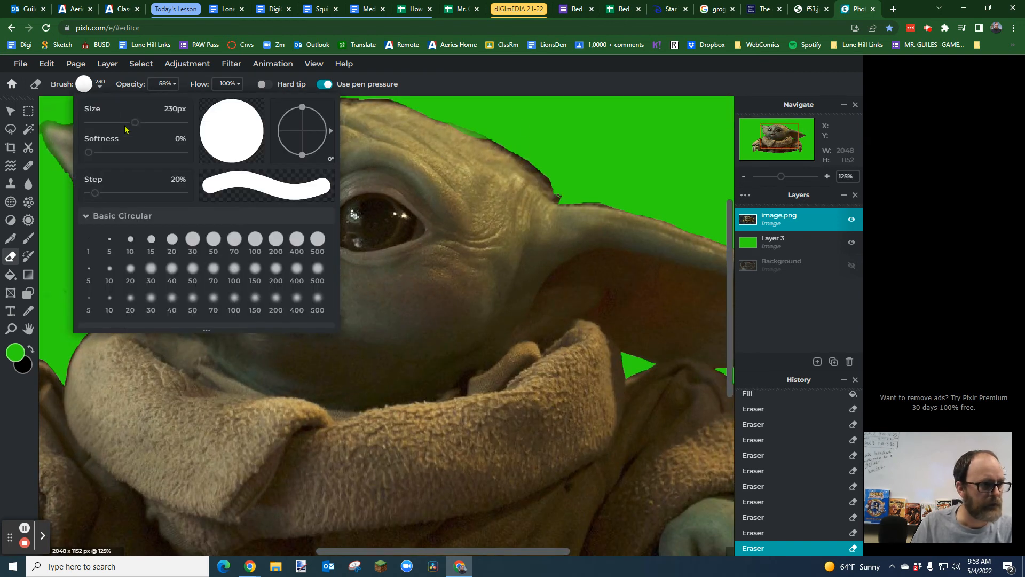
left_click_drag(135, 125, 112, 124)
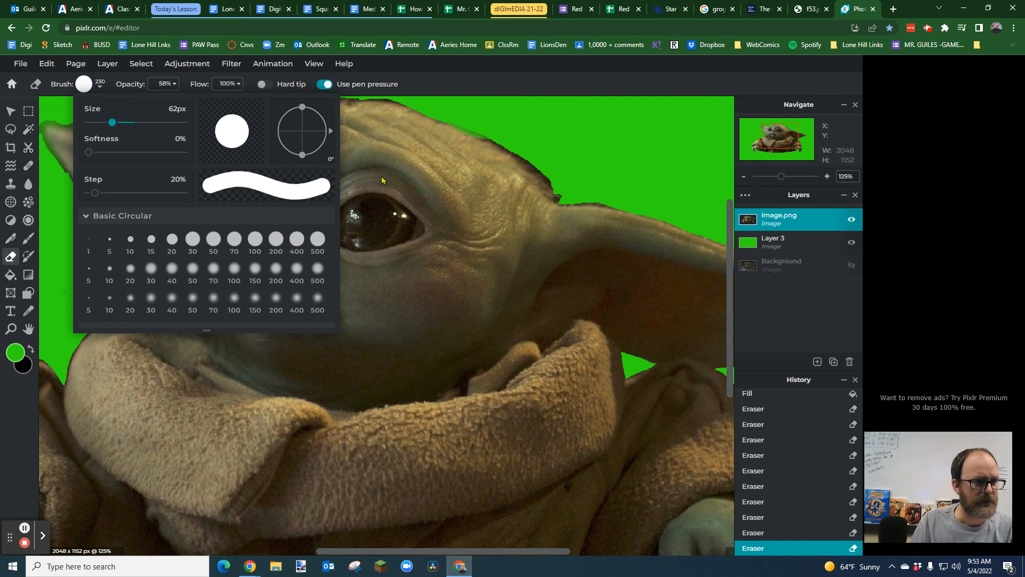
left_click(653, 143)
scroll(570, 145, "up", 2)
scroll(569, 145, "down", 2)
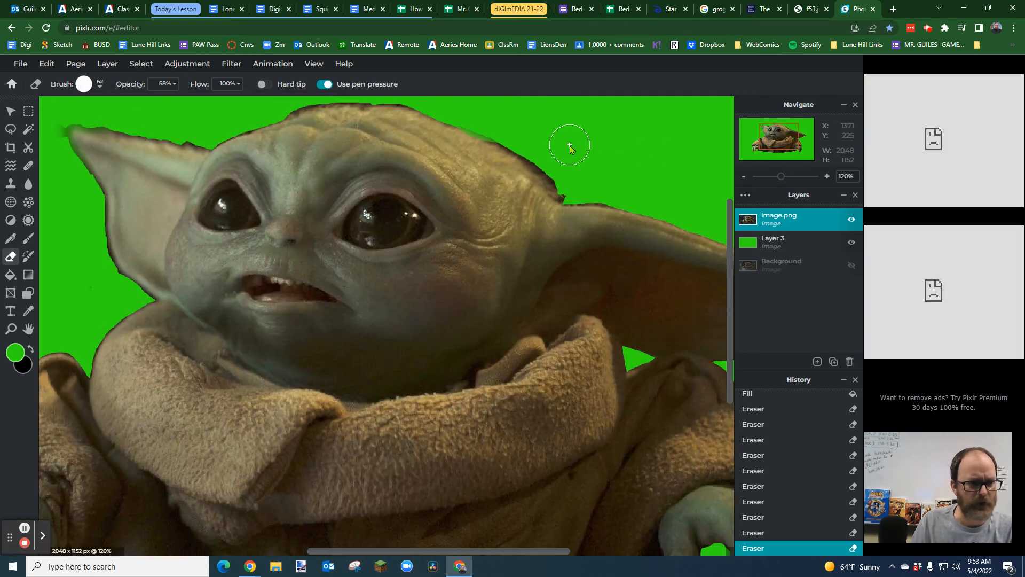
left_click(504, 126)
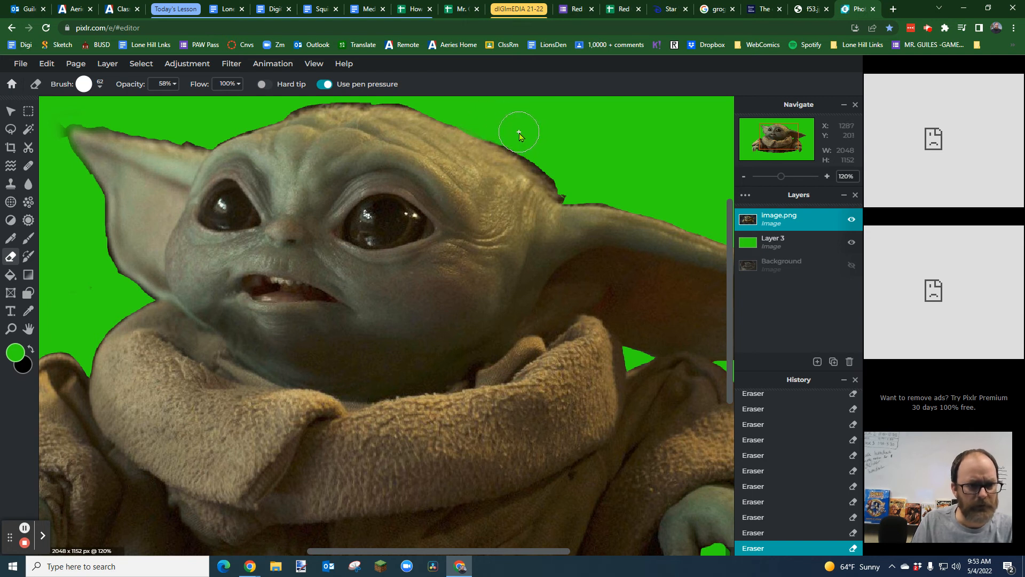
Step: Reduce the eraser size to 20 px and erase the dark notch where the head meets the image's right ear
scroll(518, 133, "up", 5)
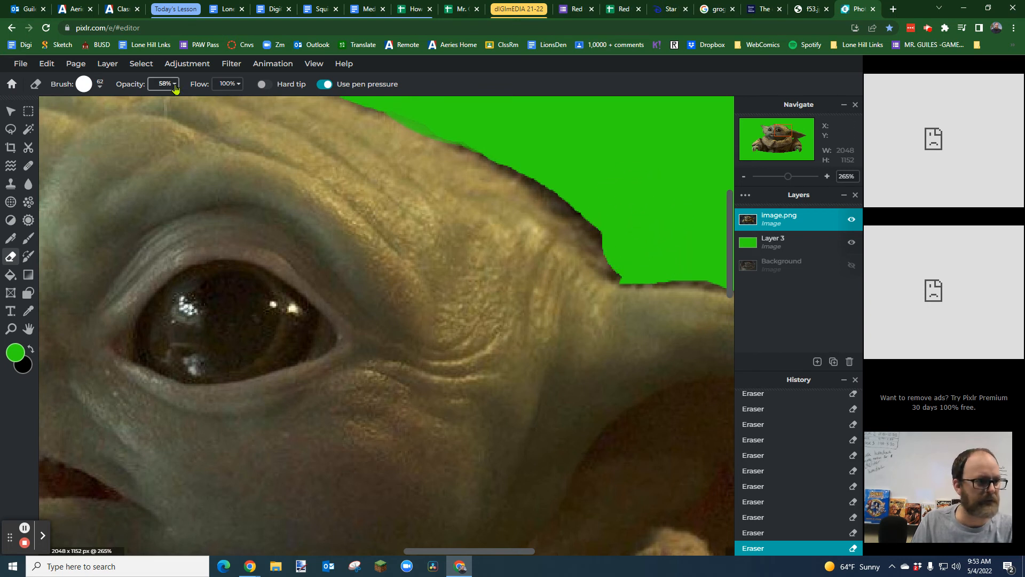
left_click(100, 91)
left_click_drag(113, 123, 96, 125)
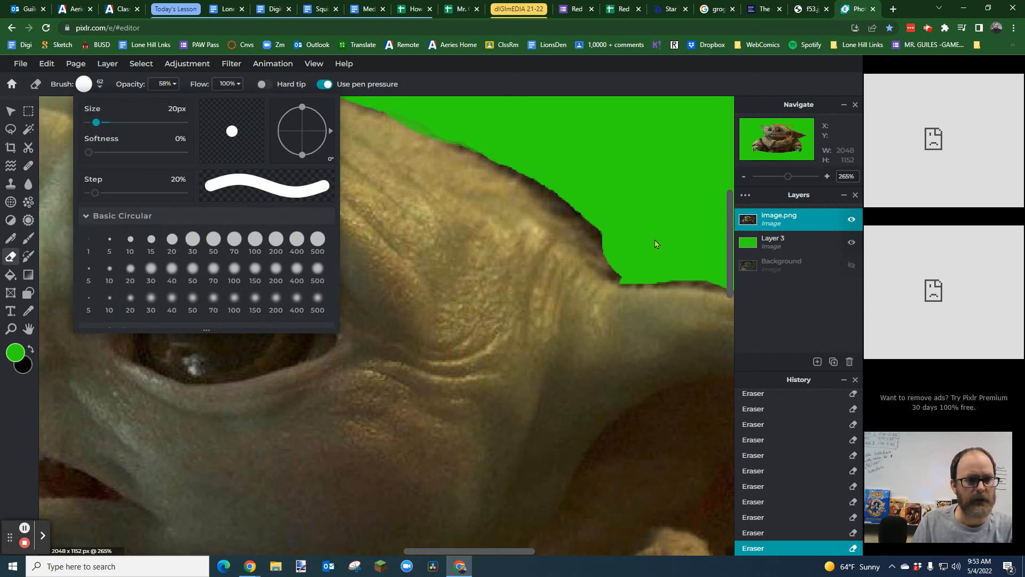
left_click(627, 273)
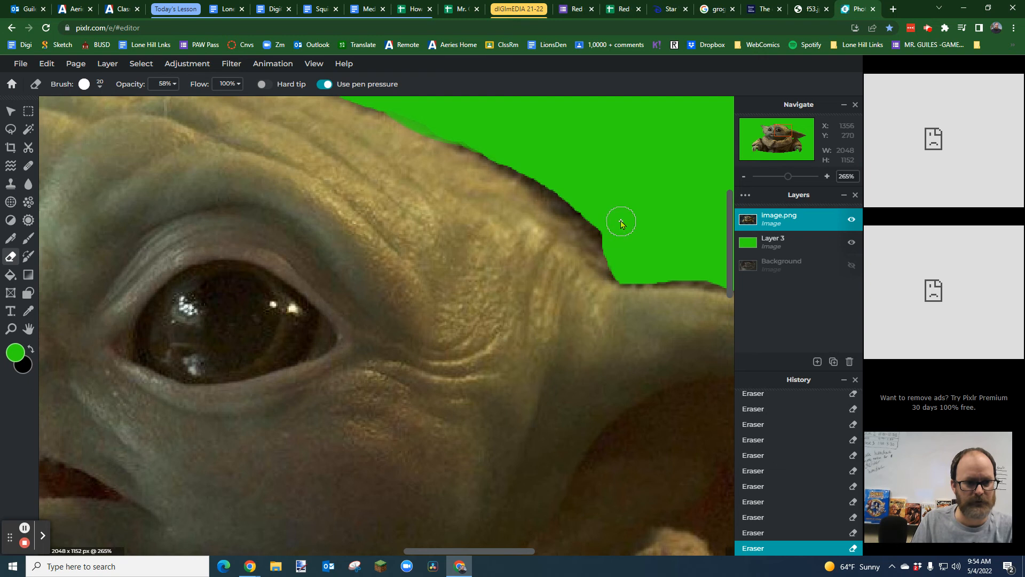
Step: Erase the smudged leftovers around the tip of the ear on the image's left side
scroll(476, 229, "down", 5)
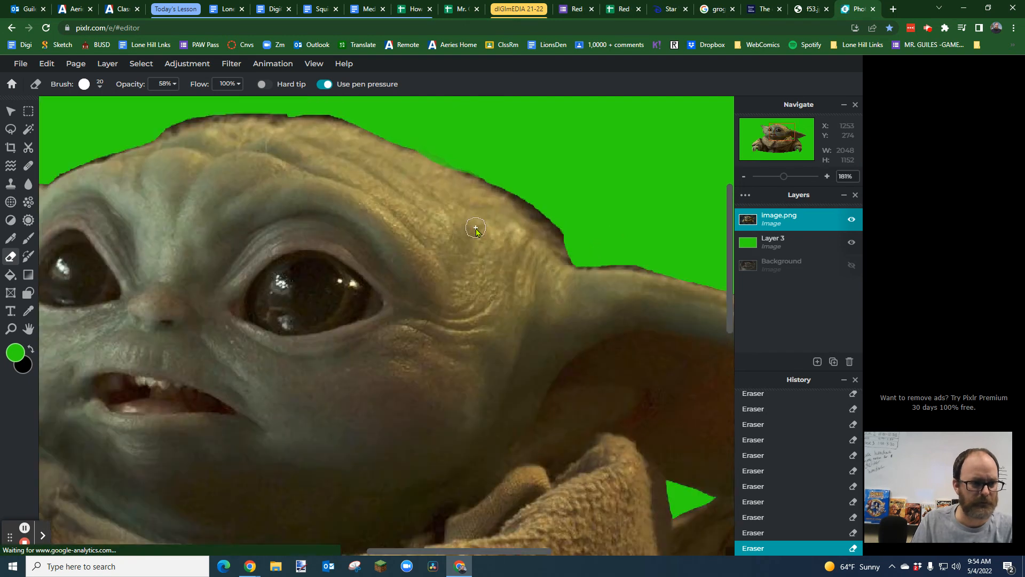
scroll(476, 228, "down", 2)
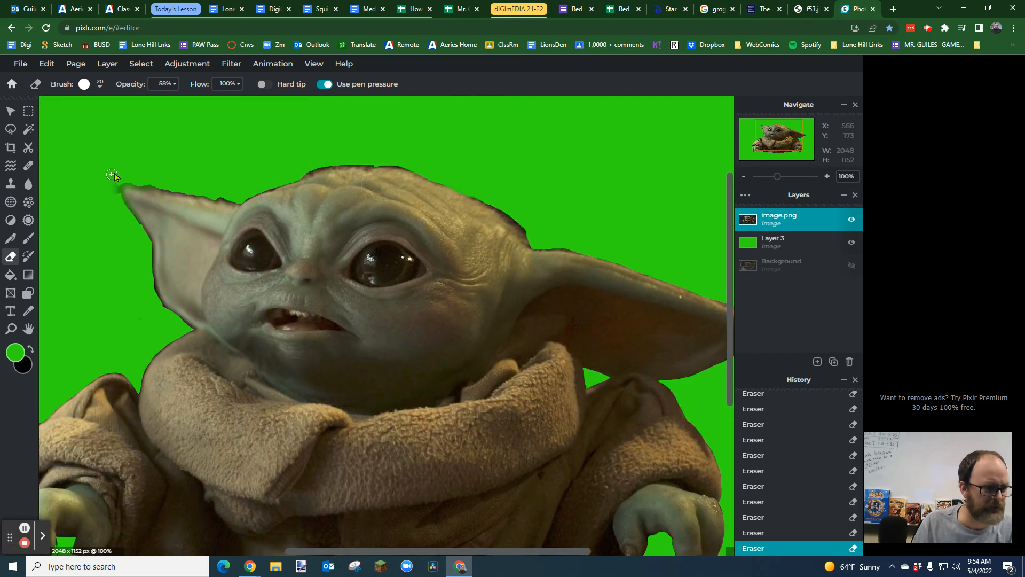
mouse_move(111, 177)
left_mouse_down()
mouse_move(98, 189)
mouse_move(110, 183)
mouse_move(114, 193)
mouse_move(114, 184)
mouse_move(87, 188)
mouse_move(71, 226)
mouse_move(89, 228)
mouse_move(87, 193)
mouse_move(127, 151)
mouse_move(126, 169)
mouse_move(90, 185)
left_mouse_up()
scroll(114, 183, "up", 10)
scroll(203, 308, "down", 4)
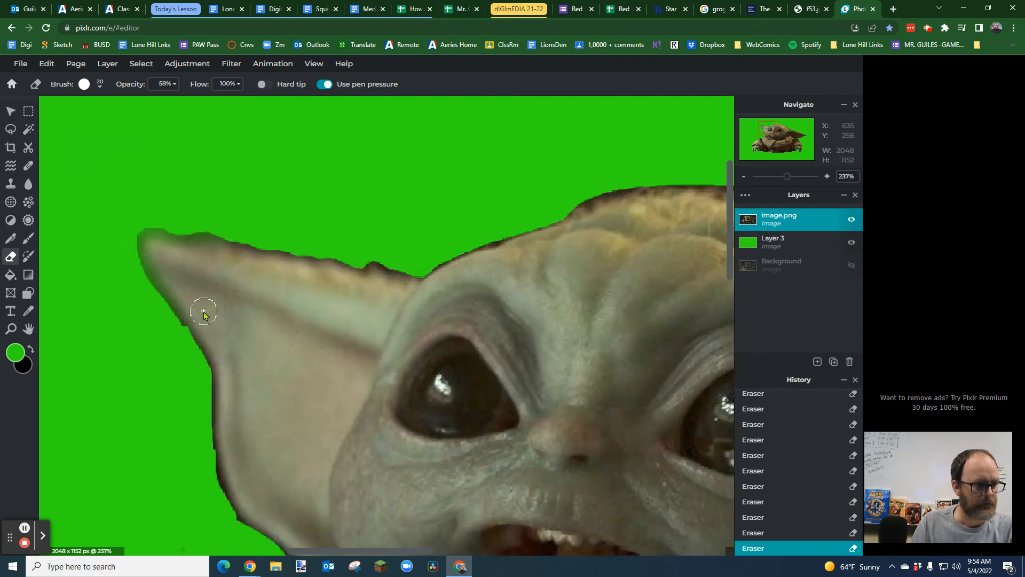
Step: Erase the faint smudge beside the left ear and trim the dark corner on the ear's lower outer edge
scroll(208, 308, "down", 1)
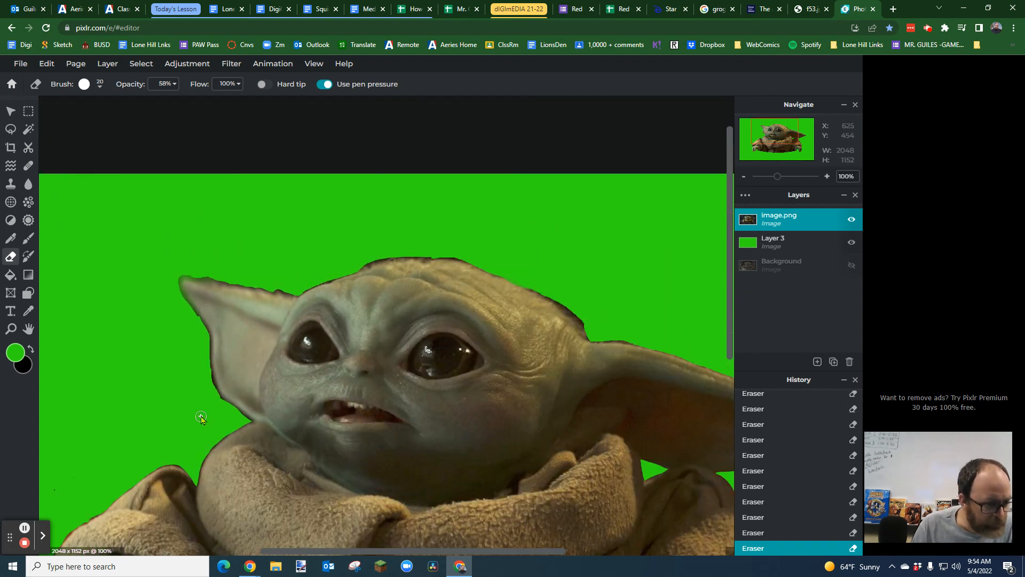
scroll(197, 415, "up", 5)
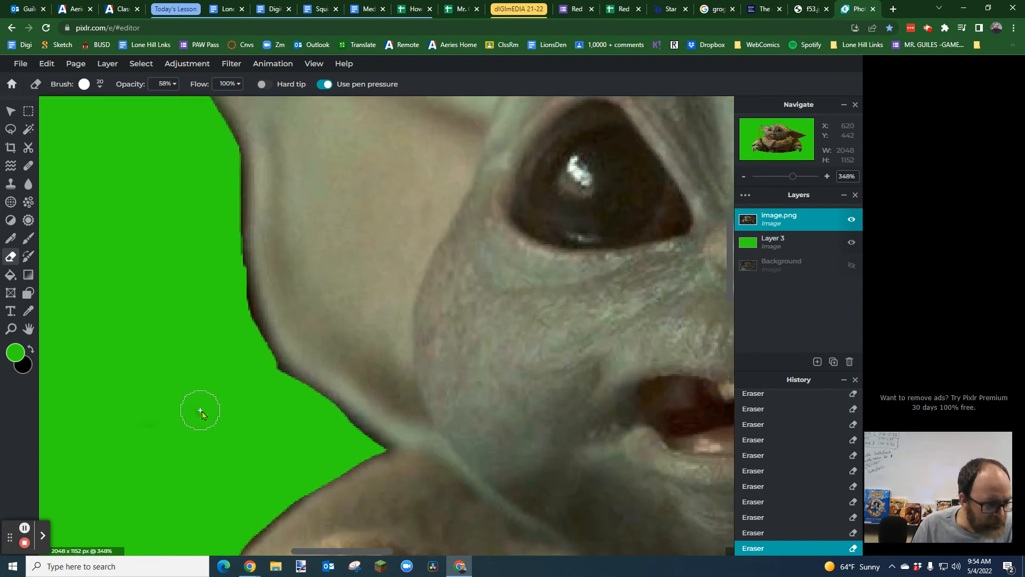
mouse_move(198, 410)
left_mouse_down()
mouse_move(134, 430)
mouse_move(184, 395)
left_mouse_up()
left_click_drag(188, 431, 197, 381)
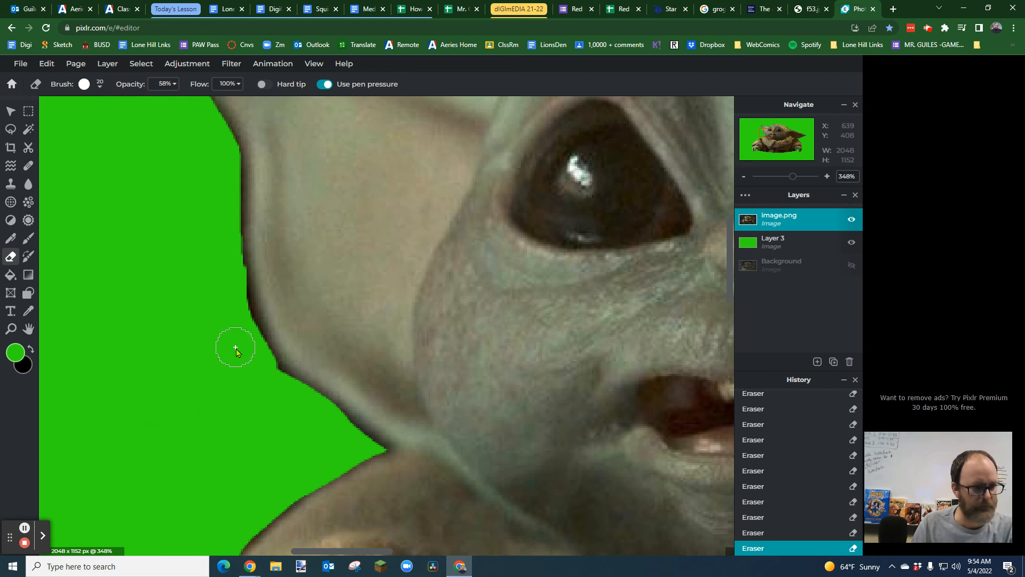
left_click_drag(264, 383, 266, 379)
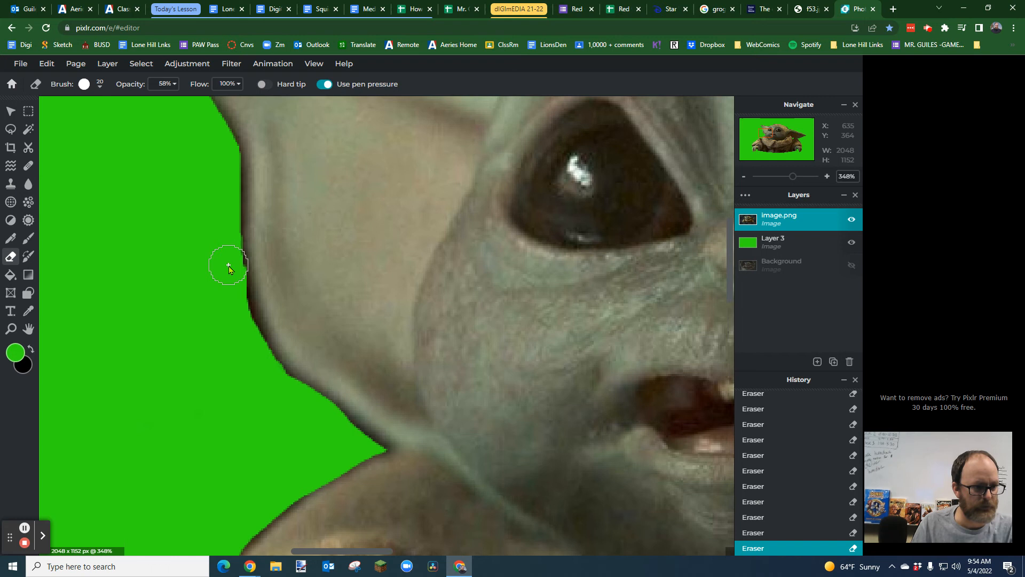
Step: Set the eraser opacity to 79% and erase the stray specks in the green area beside the sleeve on the image's left side
left_click_drag(227, 268, 227, 269)
scroll(218, 390, "down", 8)
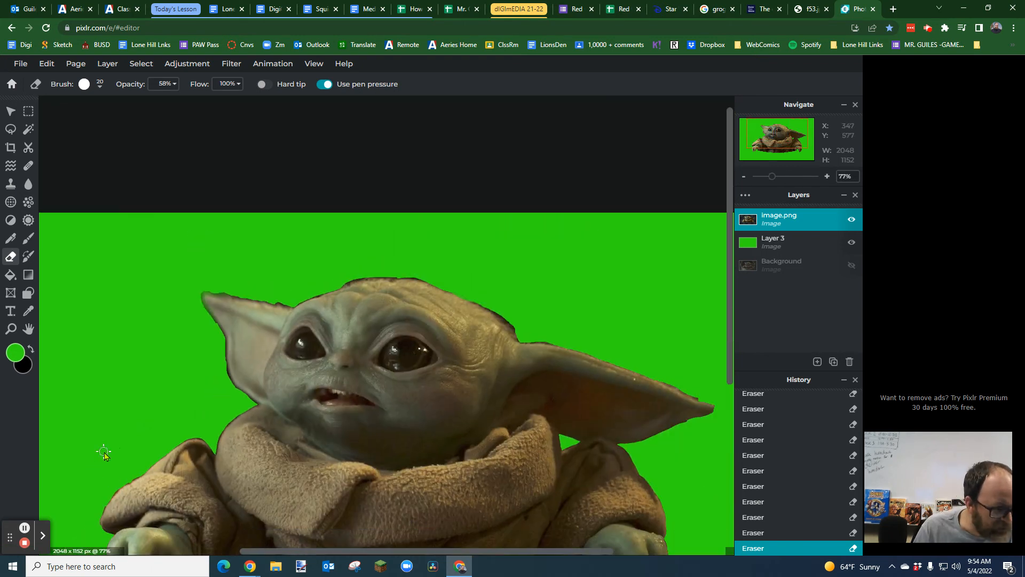
scroll(106, 458, "up", 6)
mouse_move(151, 435)
left_mouse_down()
mouse_move(95, 471)
mouse_move(116, 403)
mouse_move(102, 467)
mouse_move(106, 442)
mouse_move(106, 454)
mouse_move(132, 431)
left_mouse_up()
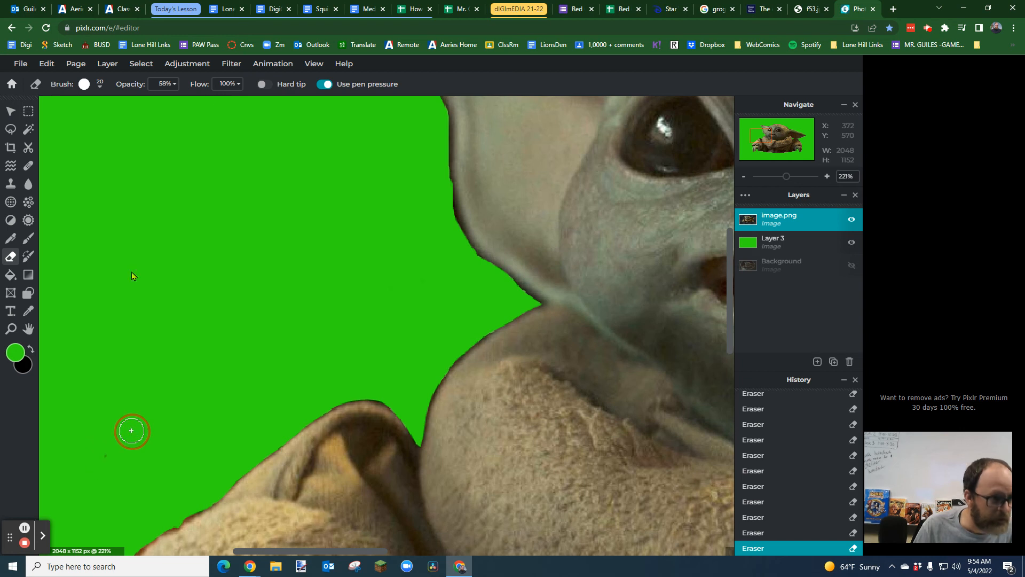
left_click(174, 84)
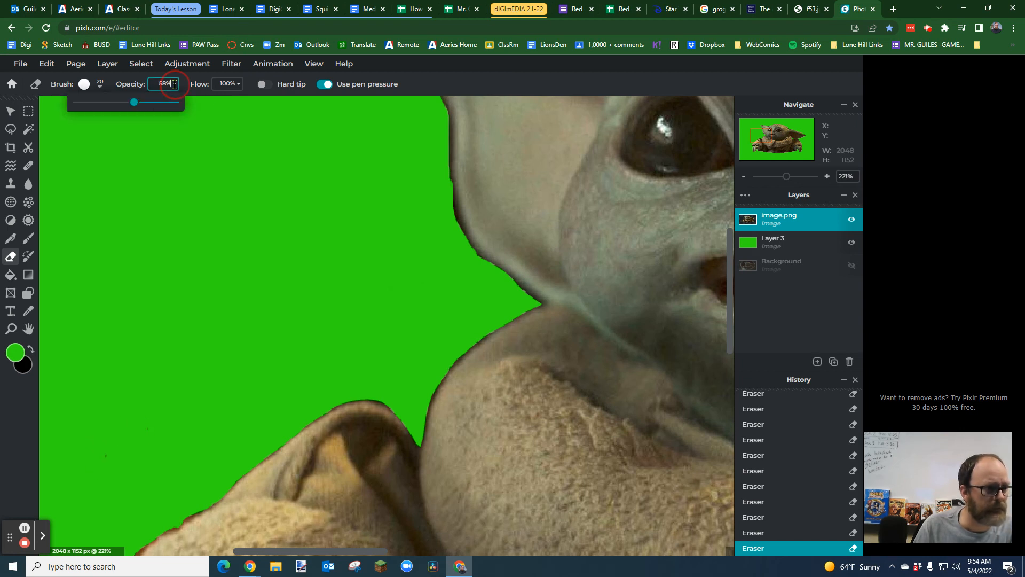
left_click_drag(142, 105, 156, 102)
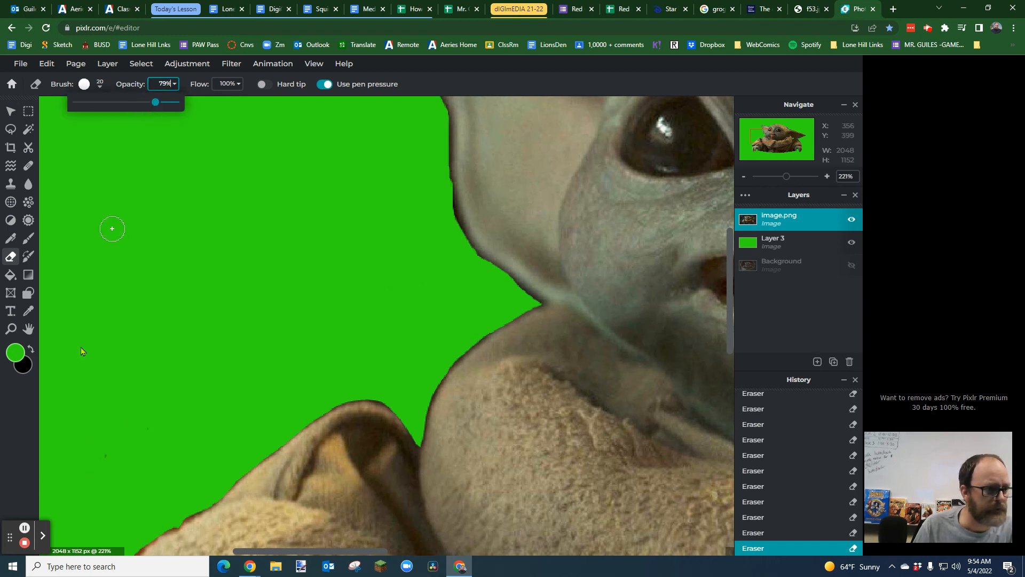
left_click(111, 453)
scroll(77, 489, "down", 3)
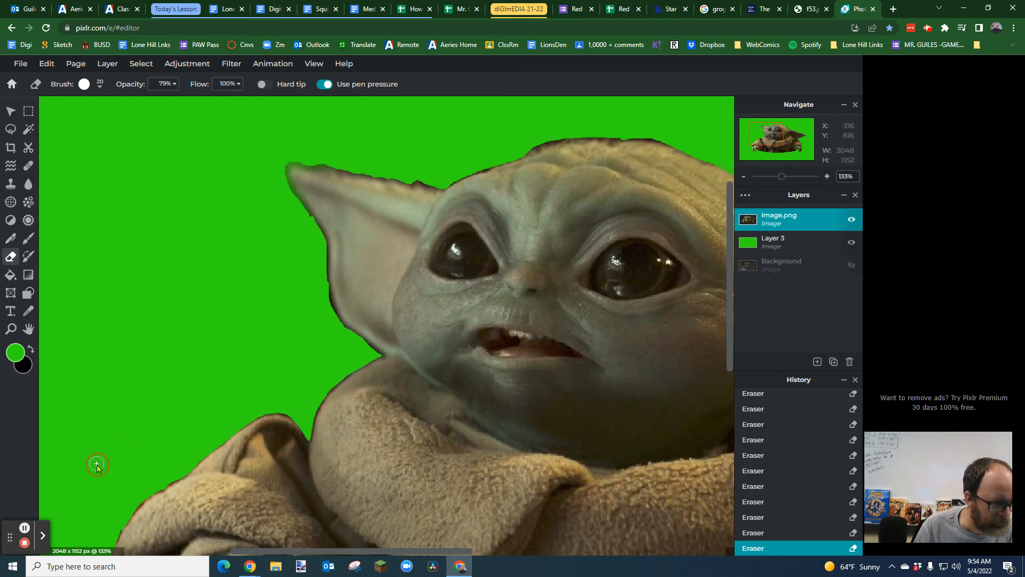
Step: Erase the dark sliver along the inner edge of the finger, in the gap beside it on the image's left hand
scroll(96, 466, "down", 2)
scroll(89, 487, "down", 1)
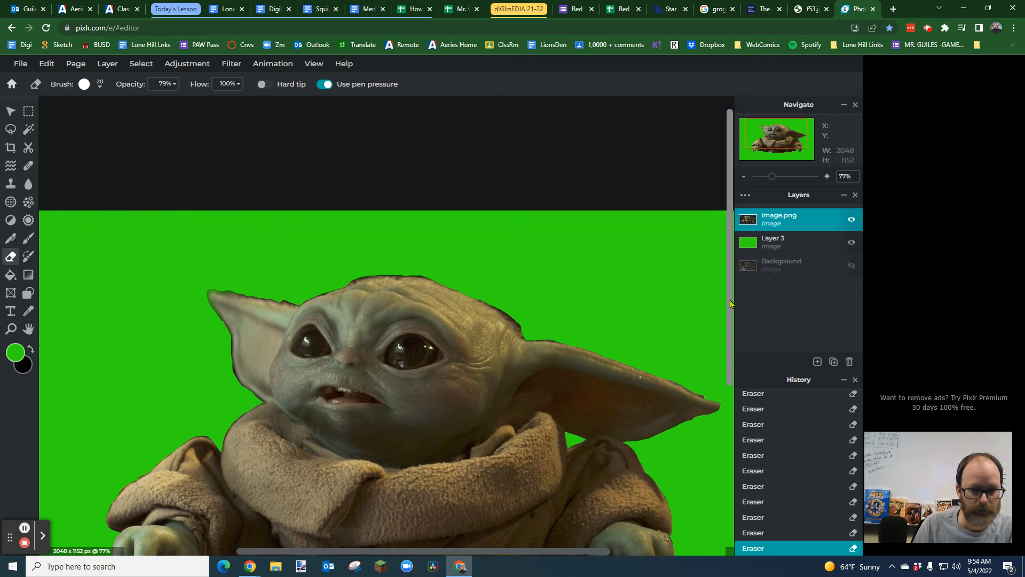
scroll(313, 474, "down", 4)
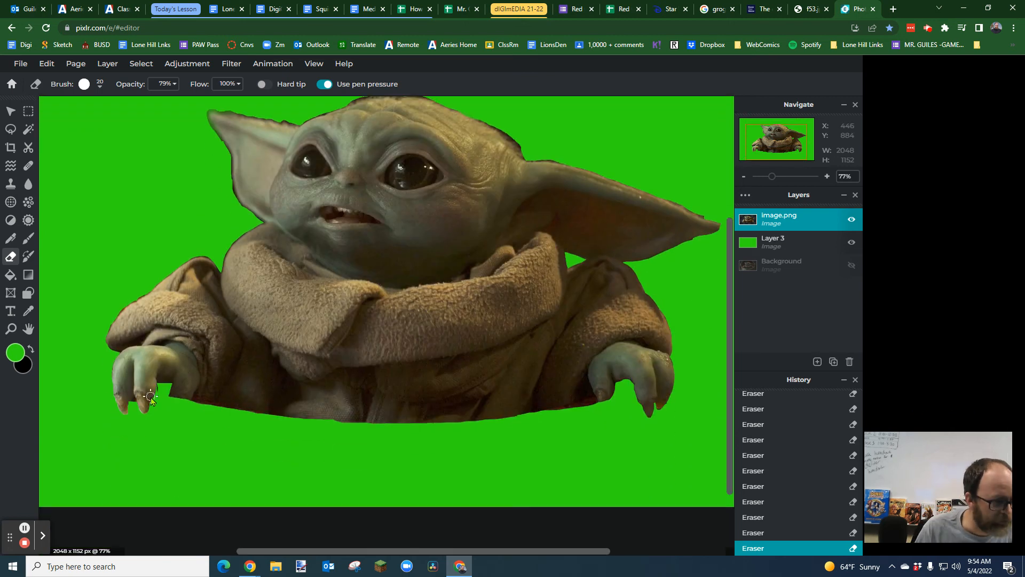
scroll(155, 397, "up", 9)
scroll(159, 398, "up", 1)
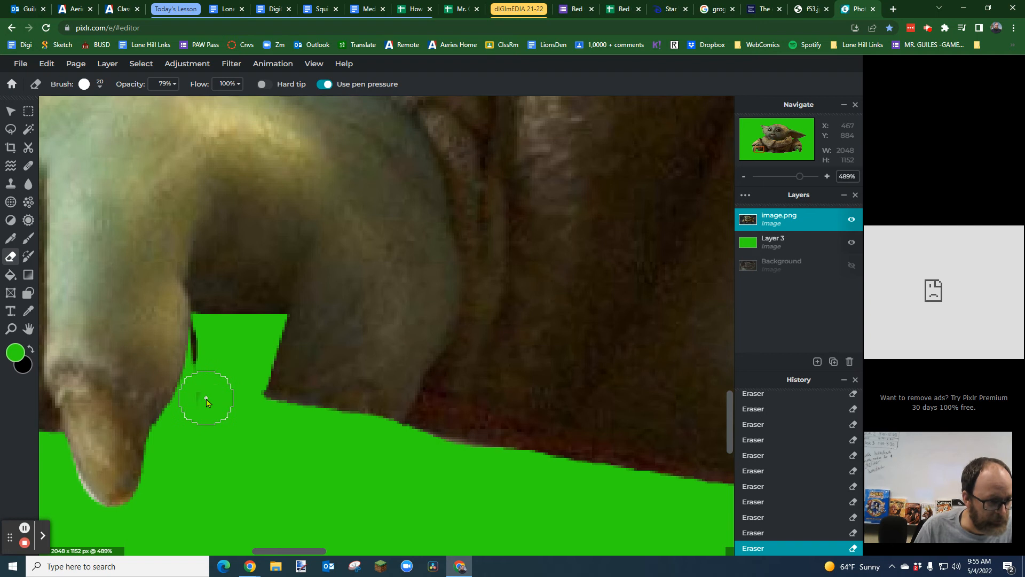
left_click(212, 357)
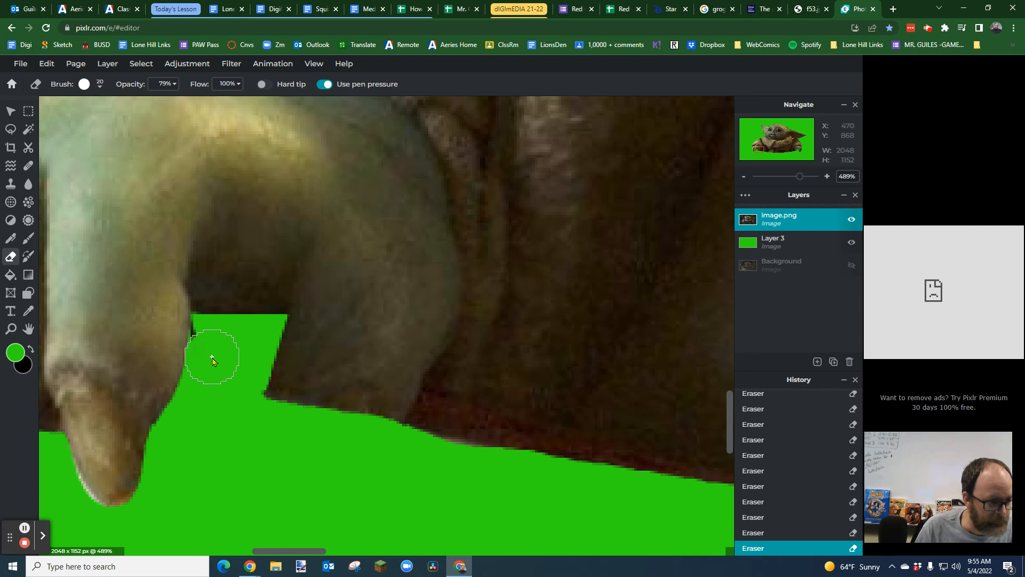
left_click(216, 344)
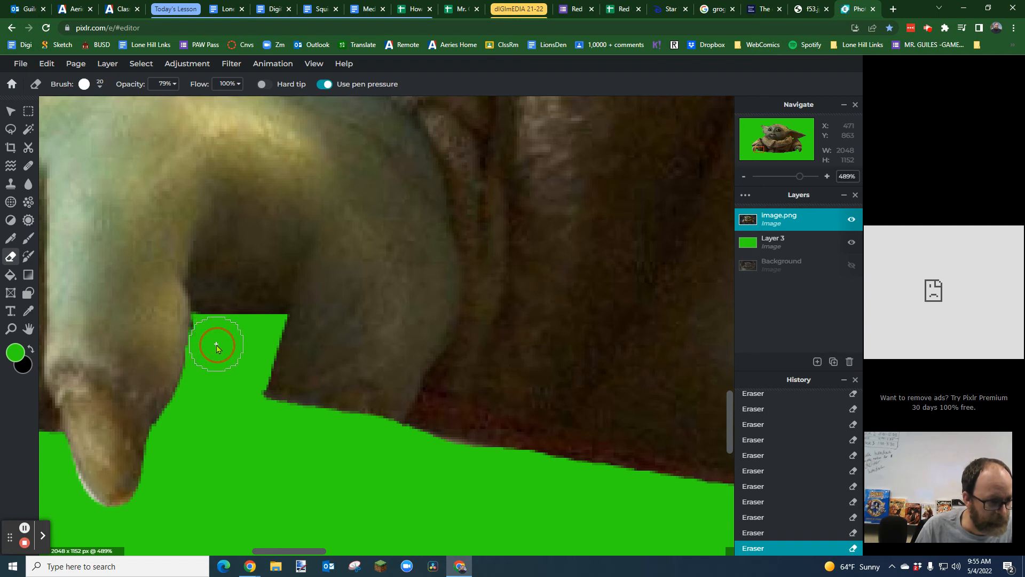
left_click(213, 339)
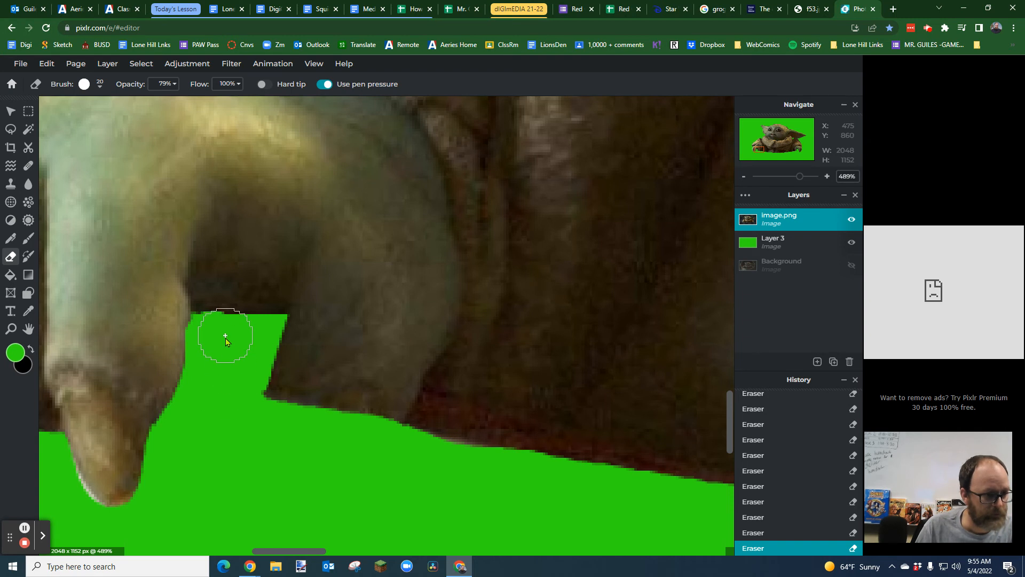
left_click(238, 341)
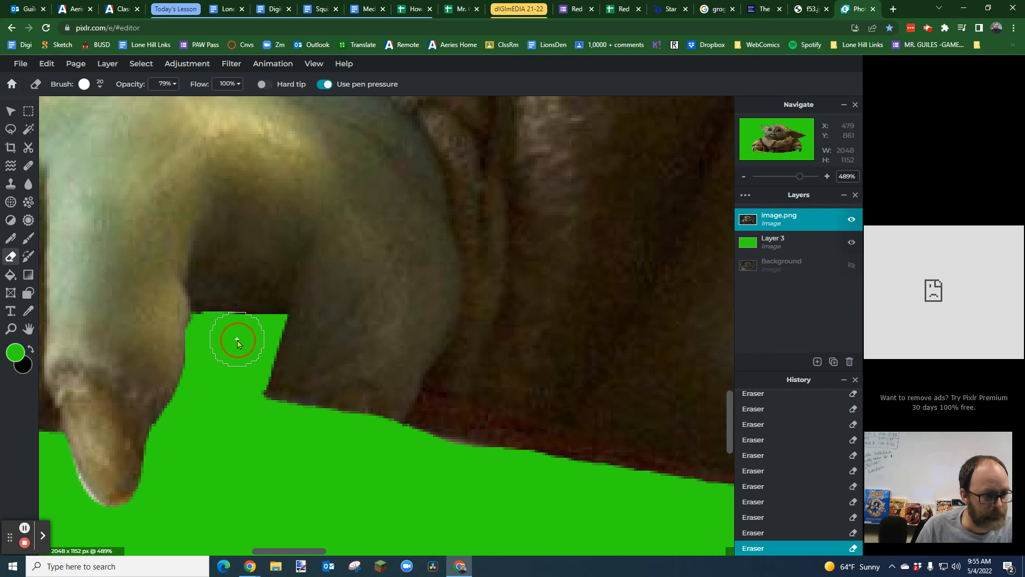
Step: Lasso the dark wedge between the two claws of the image's left hand and delete it
scroll(226, 414, "down", 3)
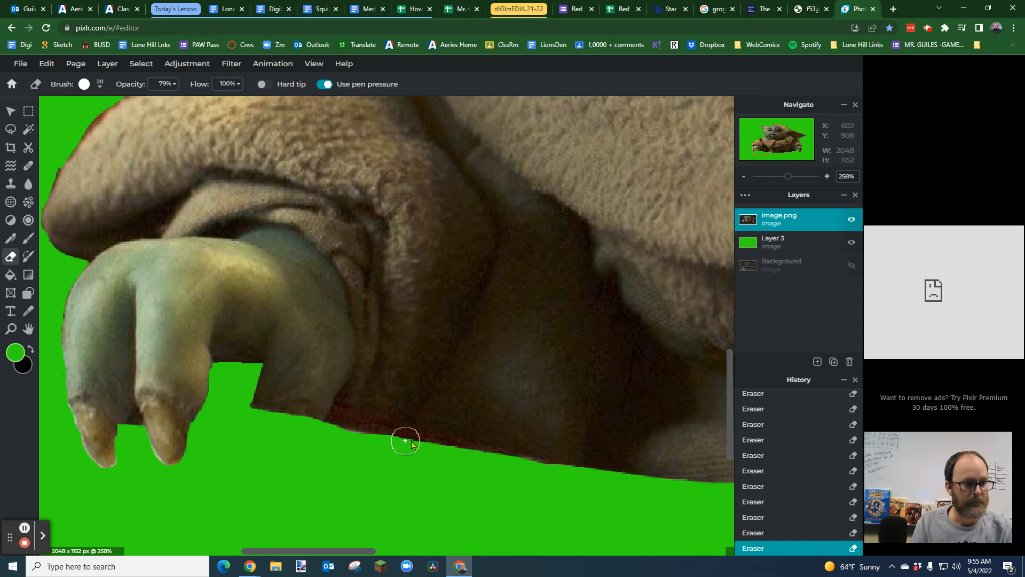
scroll(412, 441, "down", 5)
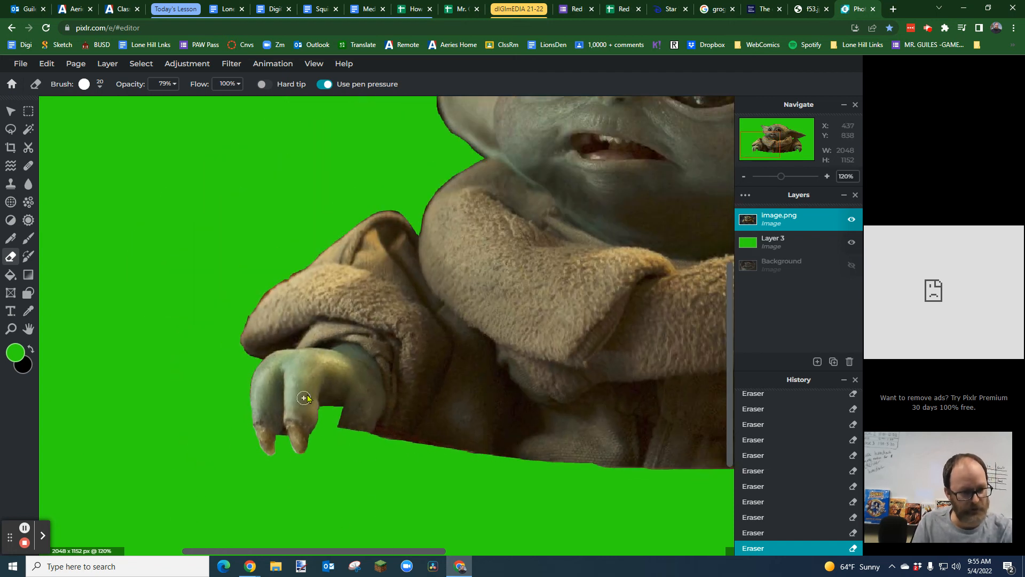
scroll(289, 464, "up", 10)
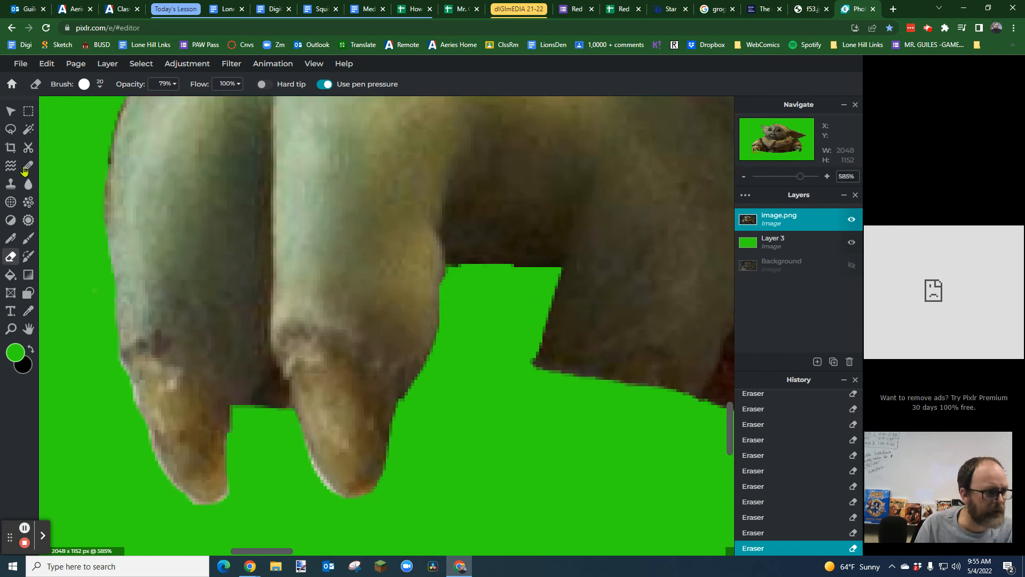
left_click(11, 129)
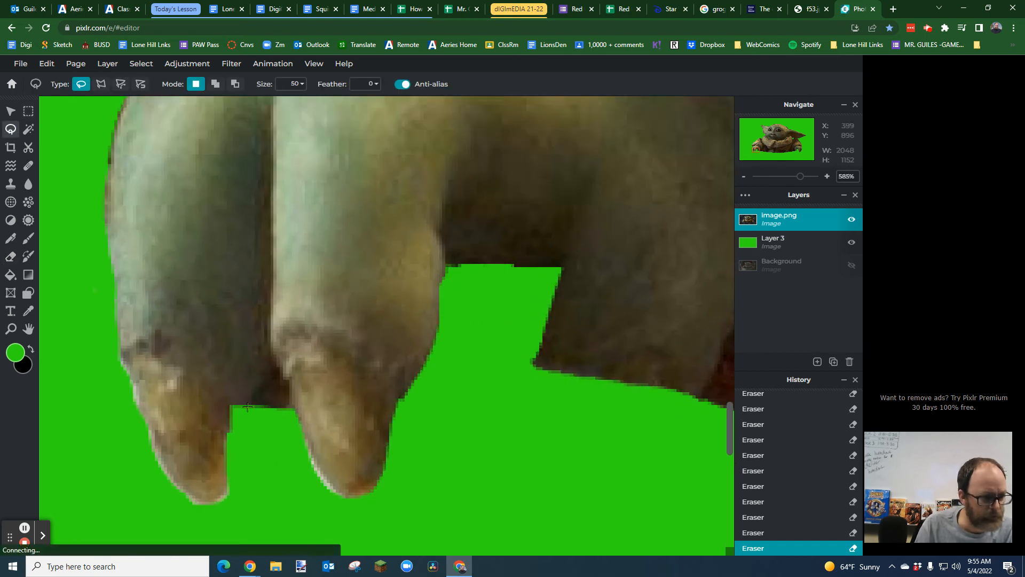
mouse_move(249, 404)
left_mouse_down()
mouse_move(269, 354)
mouse_move(287, 403)
mouse_move(280, 424)
mouse_move(246, 427)
left_mouse_up()
key("Delete")
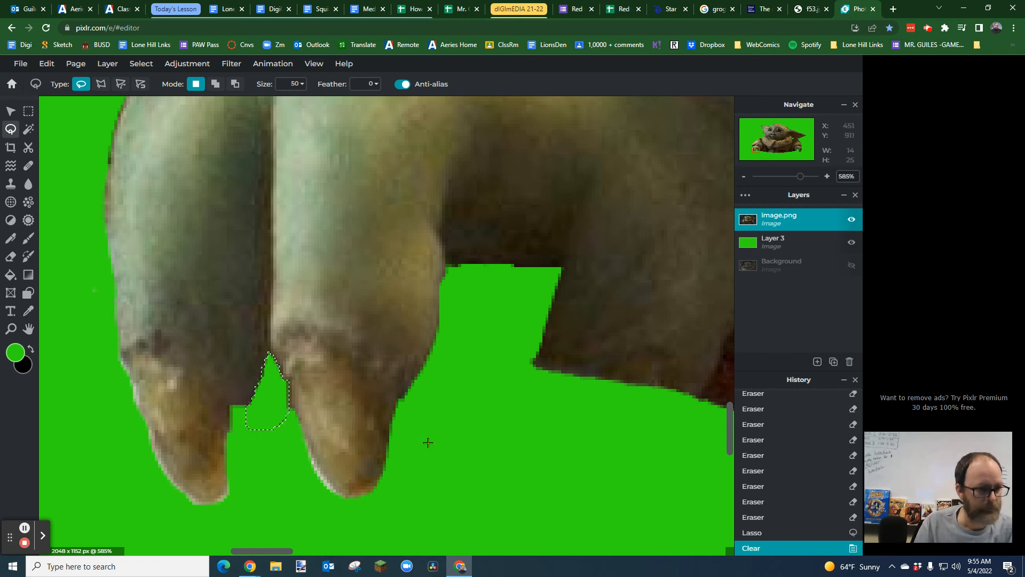
Step: Hide the green-filled Layer 3 so the whole cutout can be checked against transparency
scroll(446, 432, "down", 3)
scroll(447, 433, "down", 1)
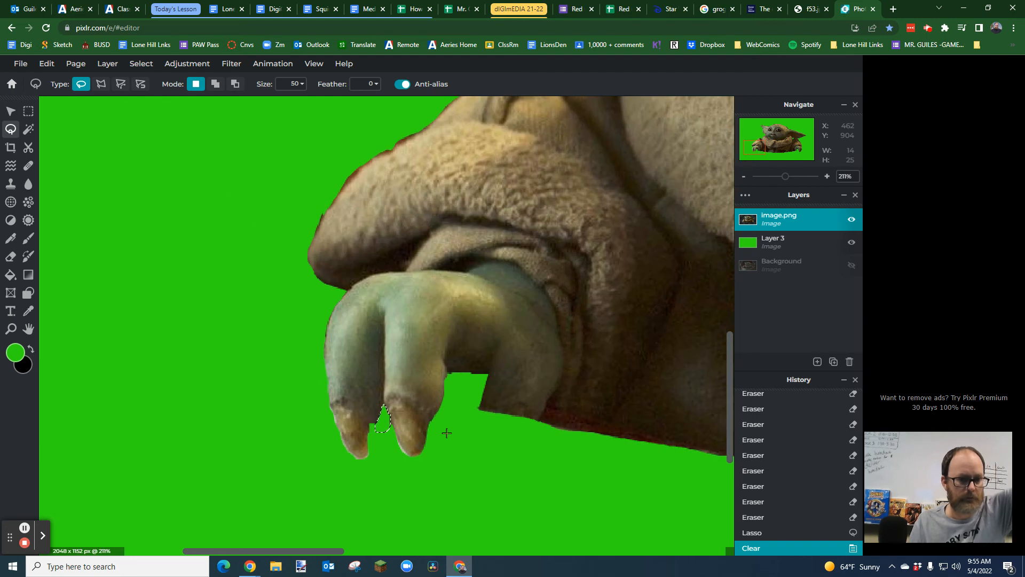
scroll(447, 432, "down", 4)
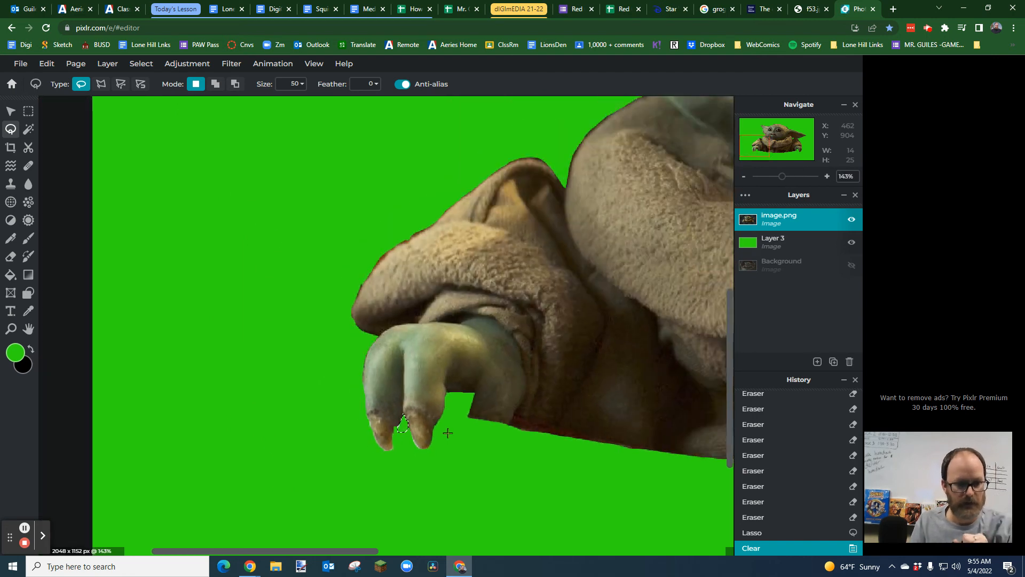
left_click_drag(400, 553, 560, 553)
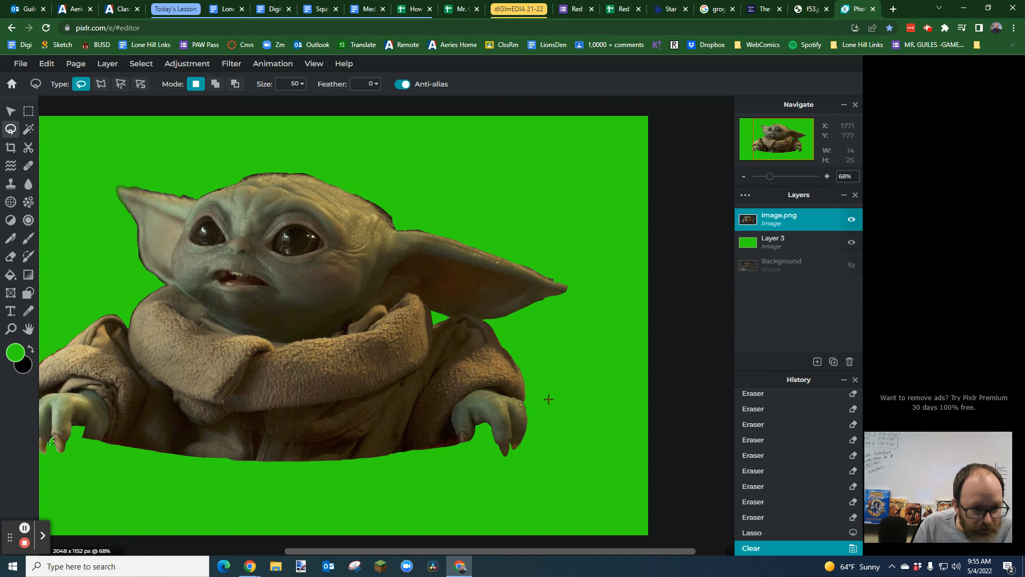
left_click(852, 242)
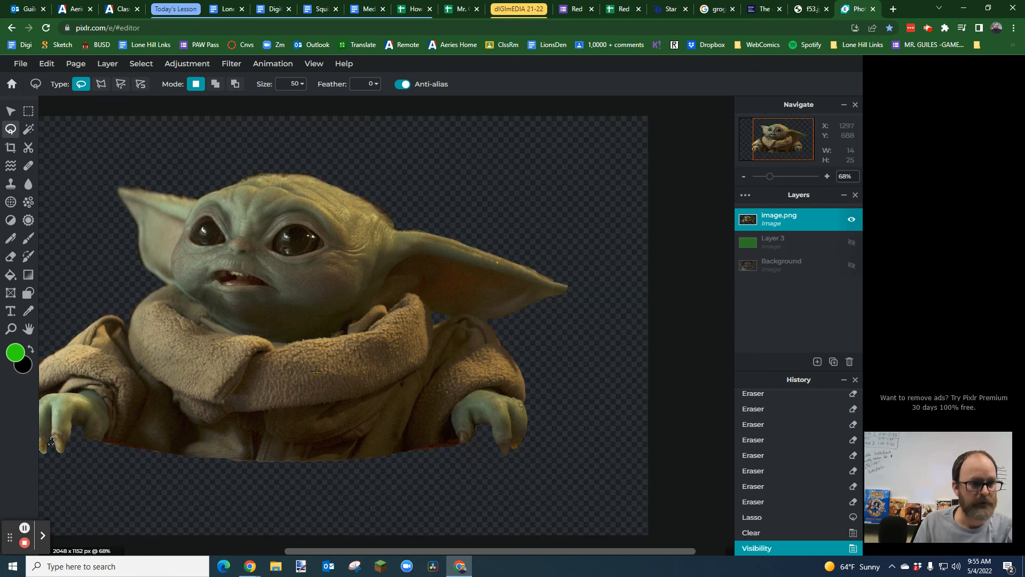
left_click_drag(463, 550, 345, 550)
scroll(448, 357, "down", 1)
scroll(448, 356, "down", 1)
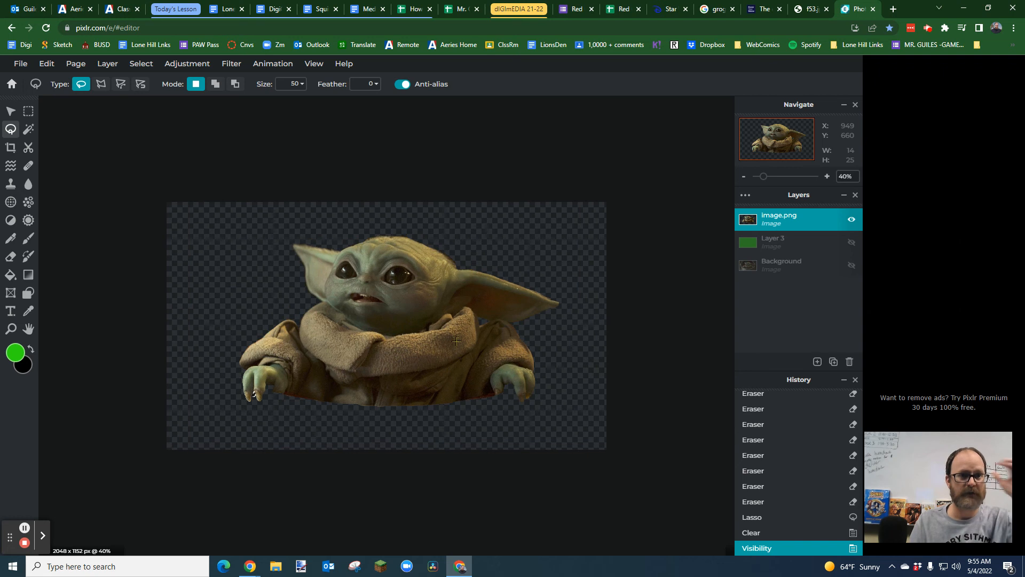
Step: Switch to the Squirrel Photoshop Challenge 2022 document and open its "original page with photoshopped ideas" link
left_click(310, 10)
scroll(337, 313, "up", 10)
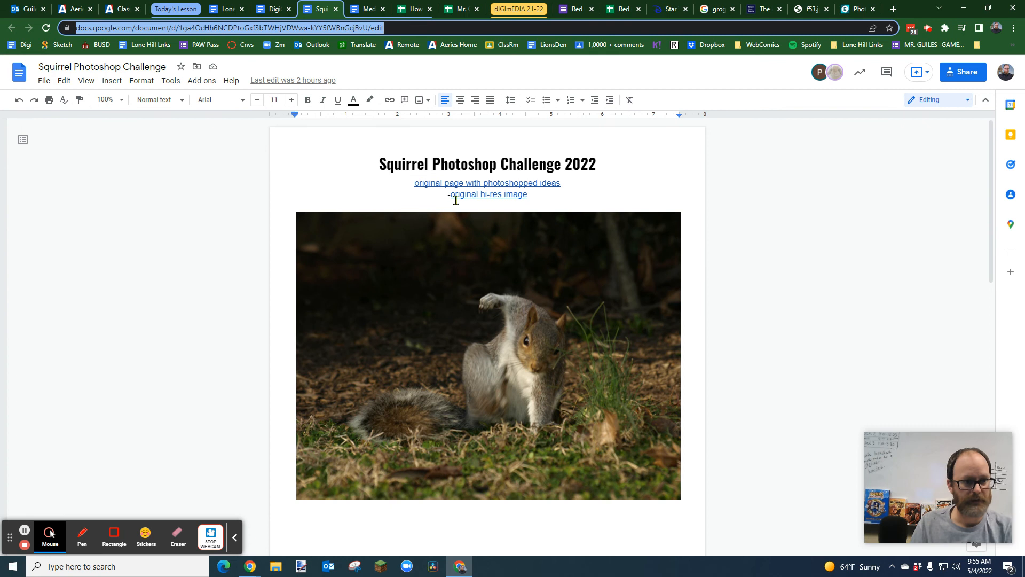
left_click(493, 184)
left_click(499, 200)
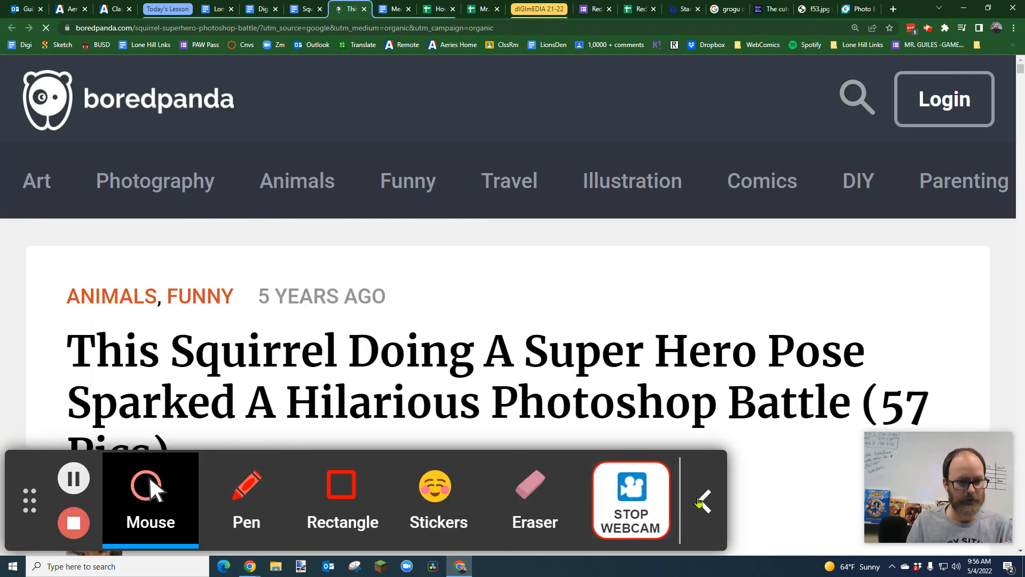
Step: Examine the photoshopped squirrel examples on the Bored Panda page for ideas on combining a cutout with other images
left_click(703, 500)
scroll(517, 392, "down", 2)
scroll(516, 392, "down", 10)
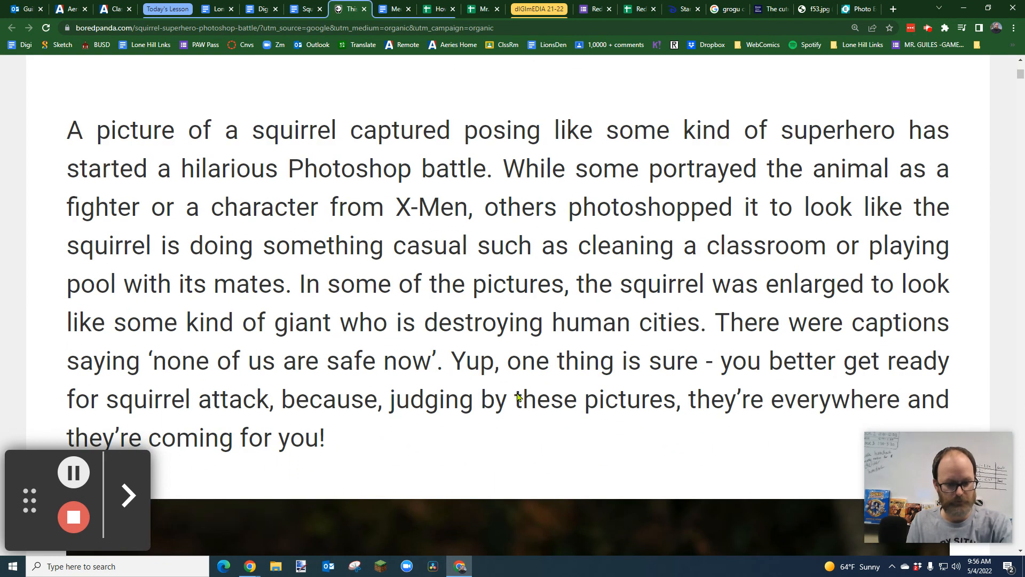
scroll(517, 396, "up", 2)
scroll(450, 385, "down", 1, "ctrl")
scroll(450, 386, "down", 7)
scroll(450, 384, "down", 5)
scroll(450, 382, "down", 1, "ctrl")
scroll(450, 381, "up", 3)
scroll(460, 220, "down", 6)
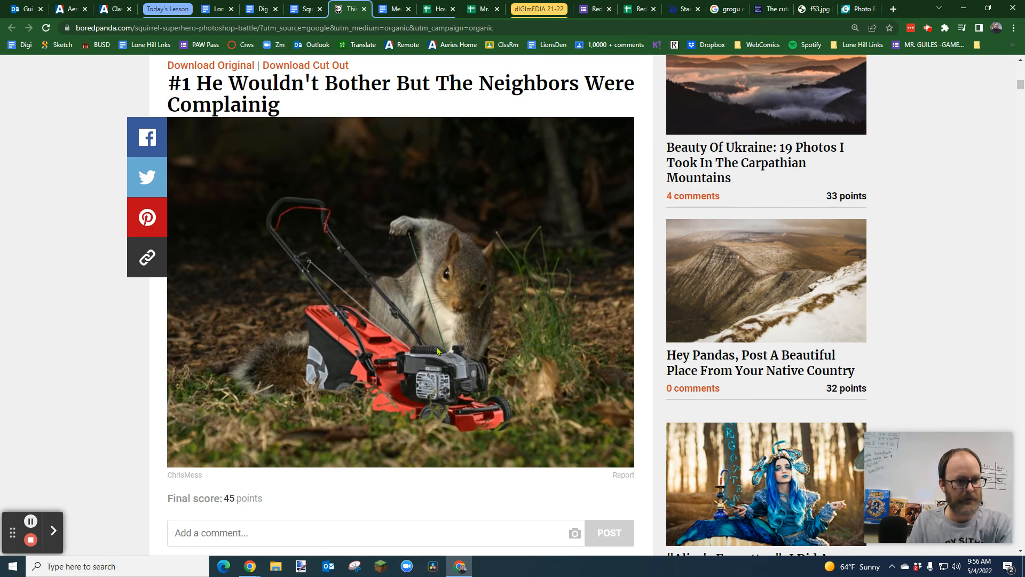
scroll(437, 350, "down", 12)
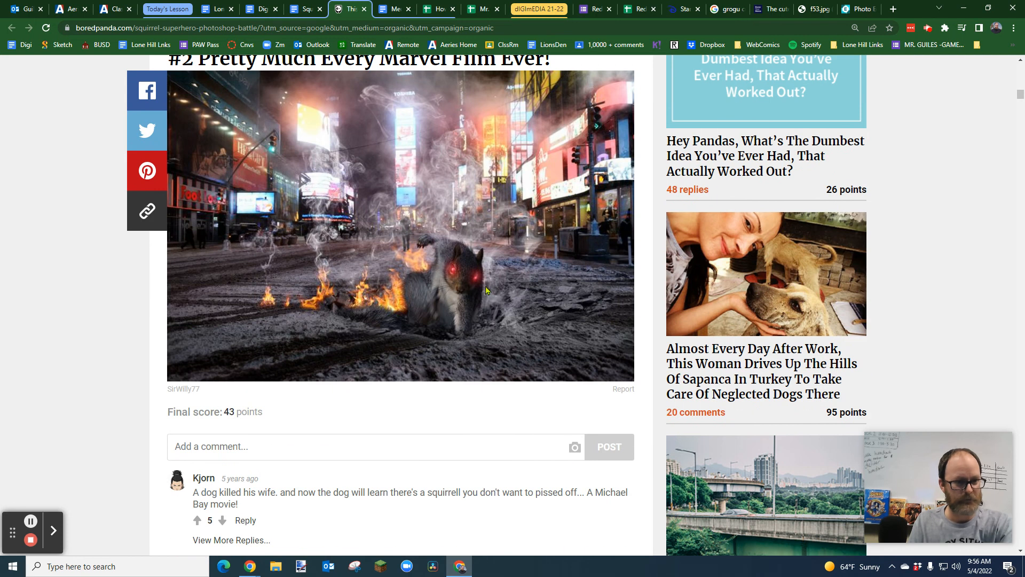
scroll(494, 299, "down", 9)
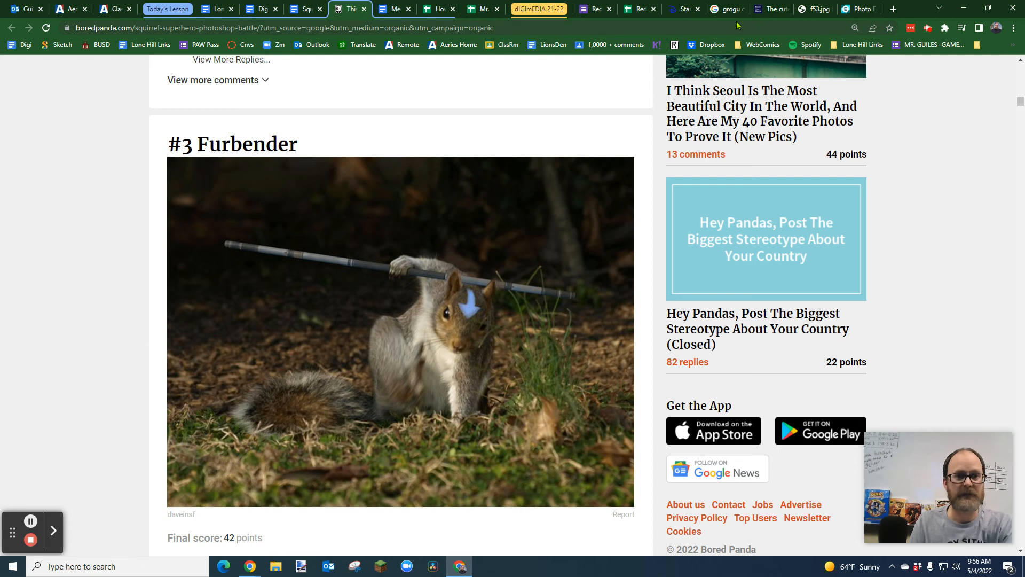
Step: Return briefly to the Pixlr cutout, then search Google in a new tab for "mad hatter tea cups"
left_click(856, 9)
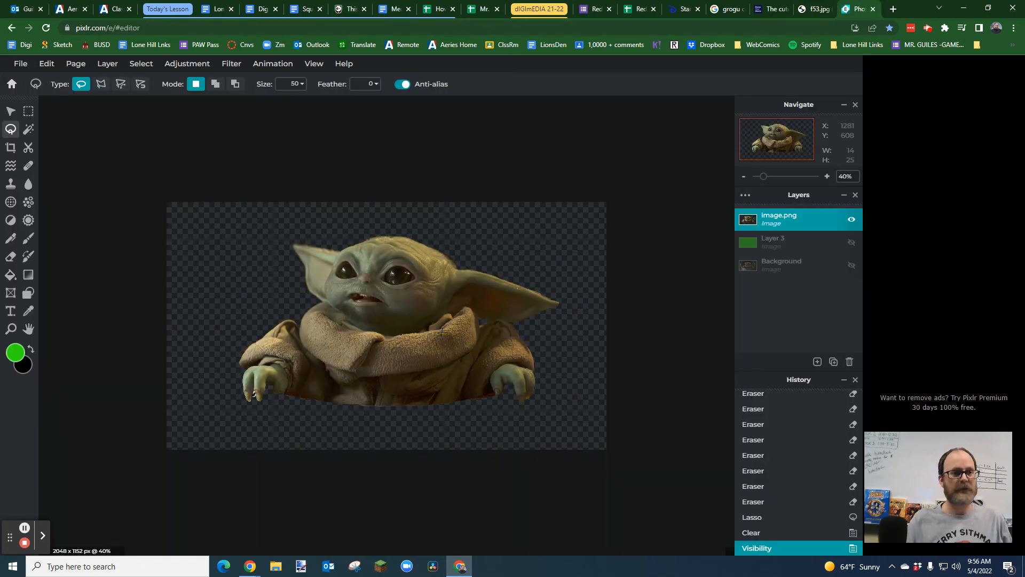
left_click(893, 9)
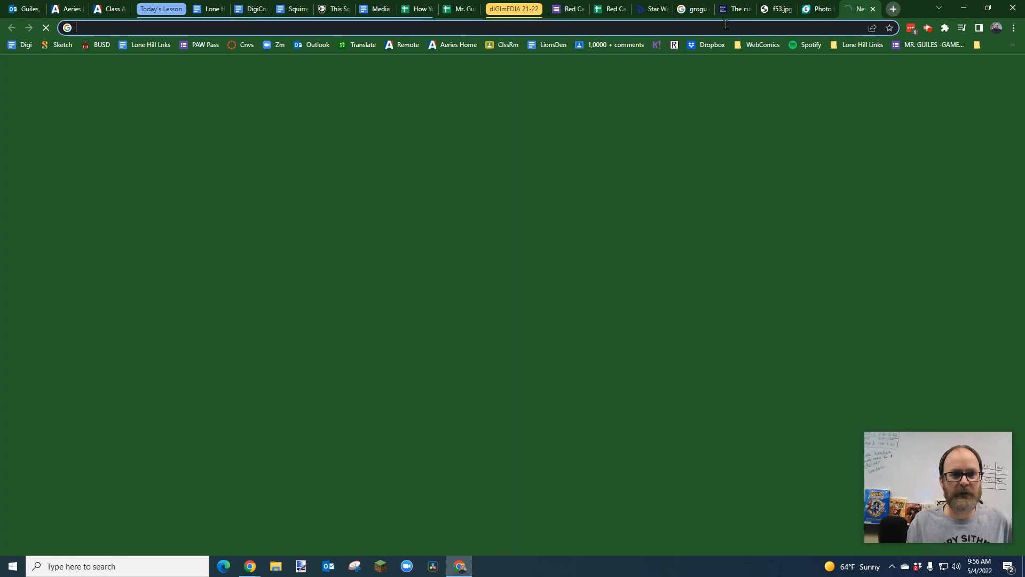
type("mad hatter tea c")
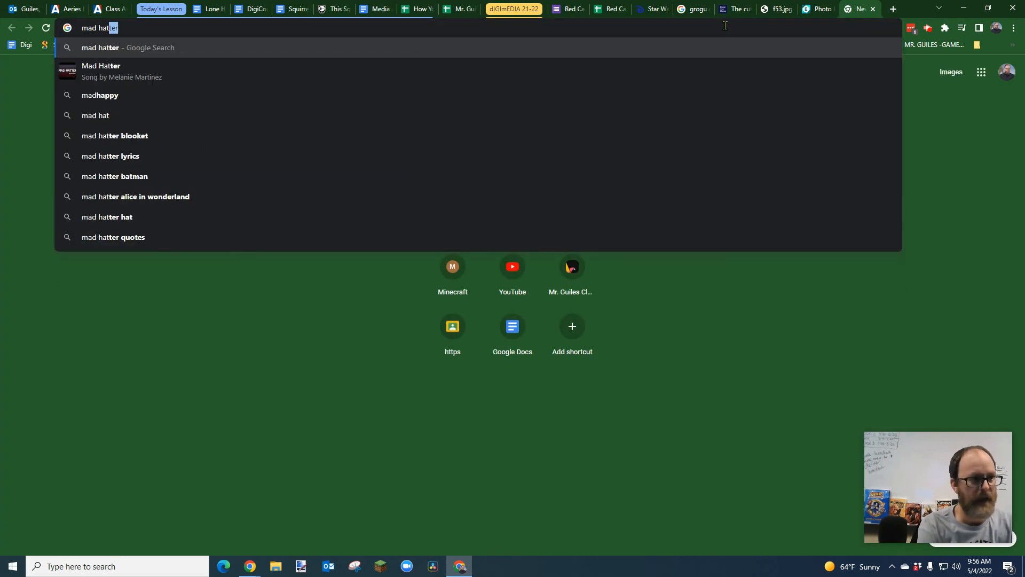
type("ups")
key("Return")
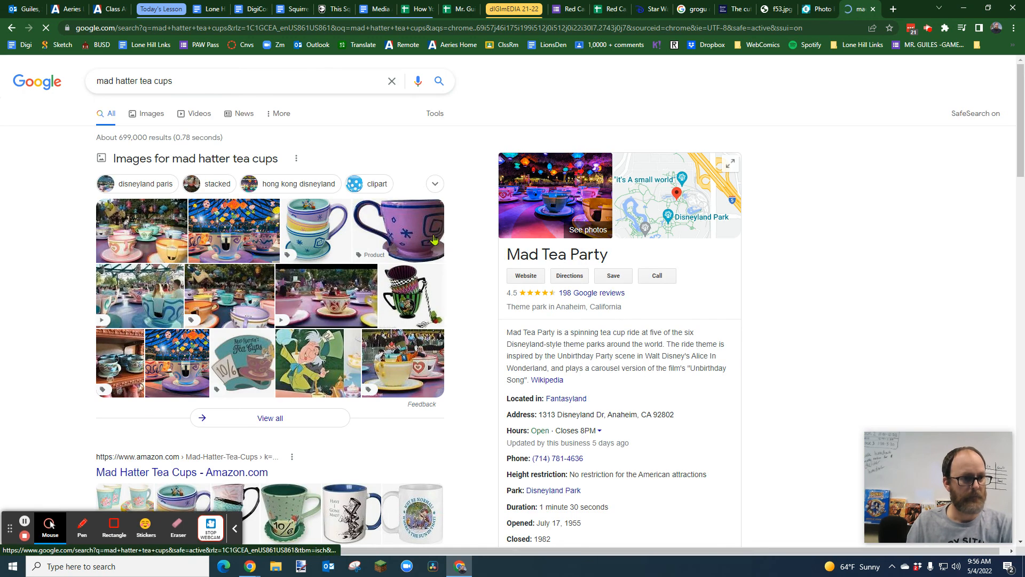
Step: Open the Amazon listing page for Mad Hatter tea cups and copy the image of the green Disney Parks tea cup
scroll(352, 375, "down", 4)
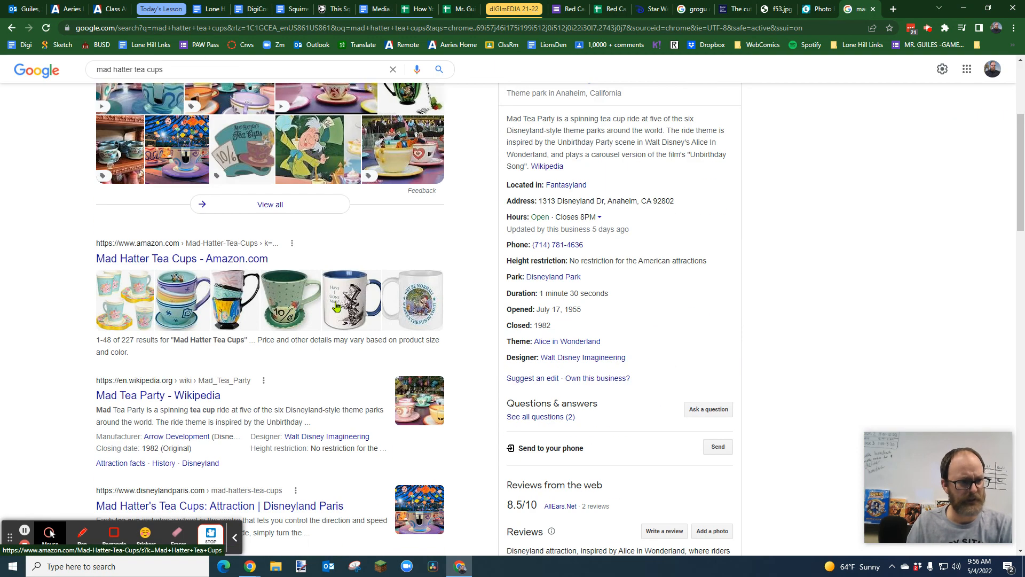
left_click(294, 300)
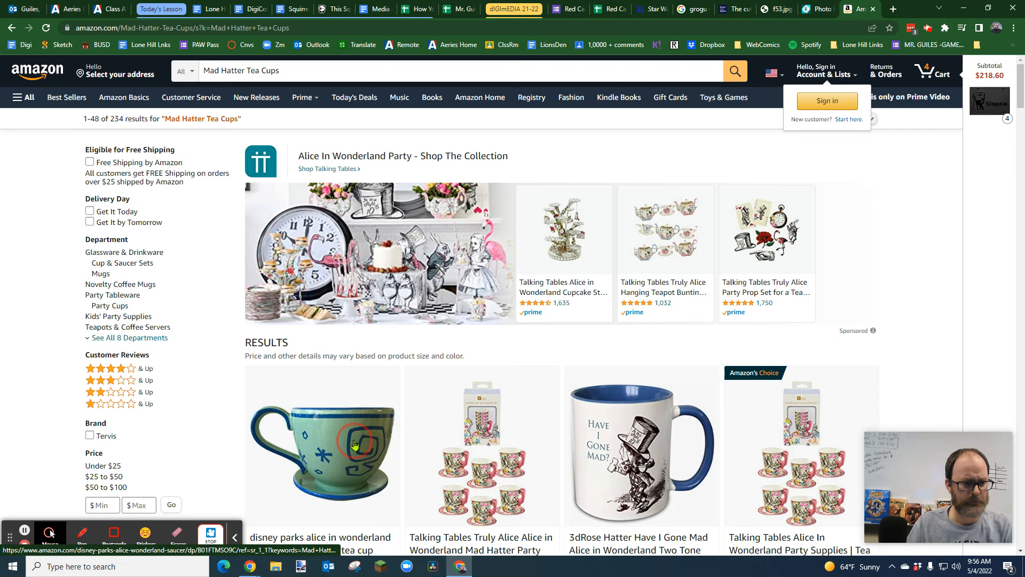
right_click(353, 440)
left_click(401, 340)
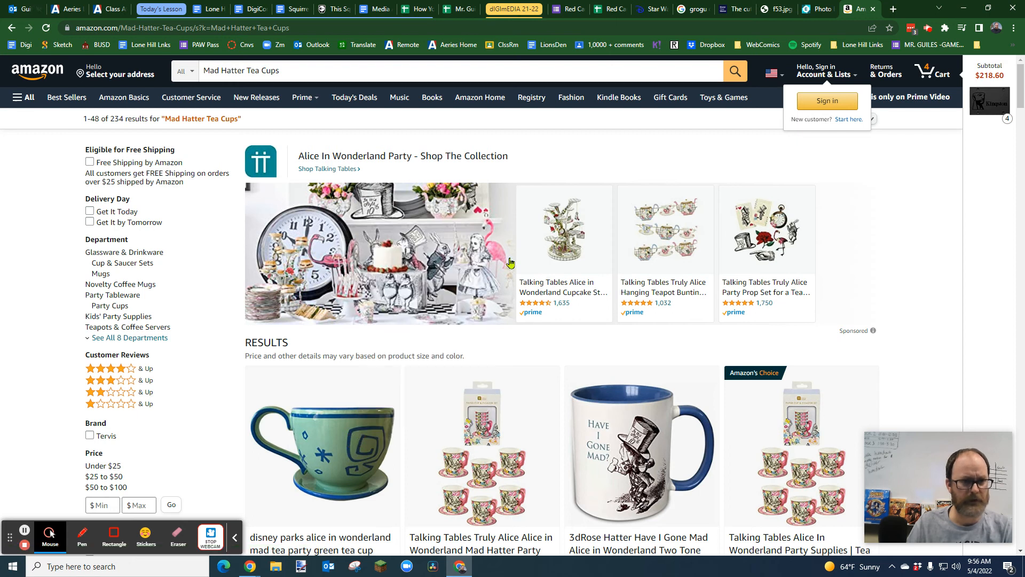
Step: Switch to the Pixlr cutout, try pasting the copied green tea cup image, and undo the paste
left_click(824, 9)
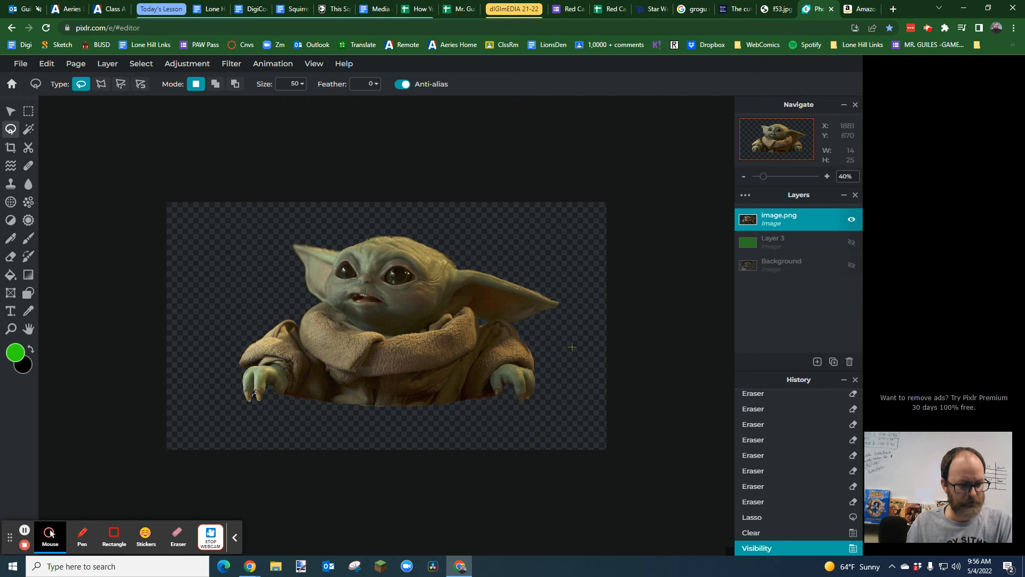
key("ctrl+v")
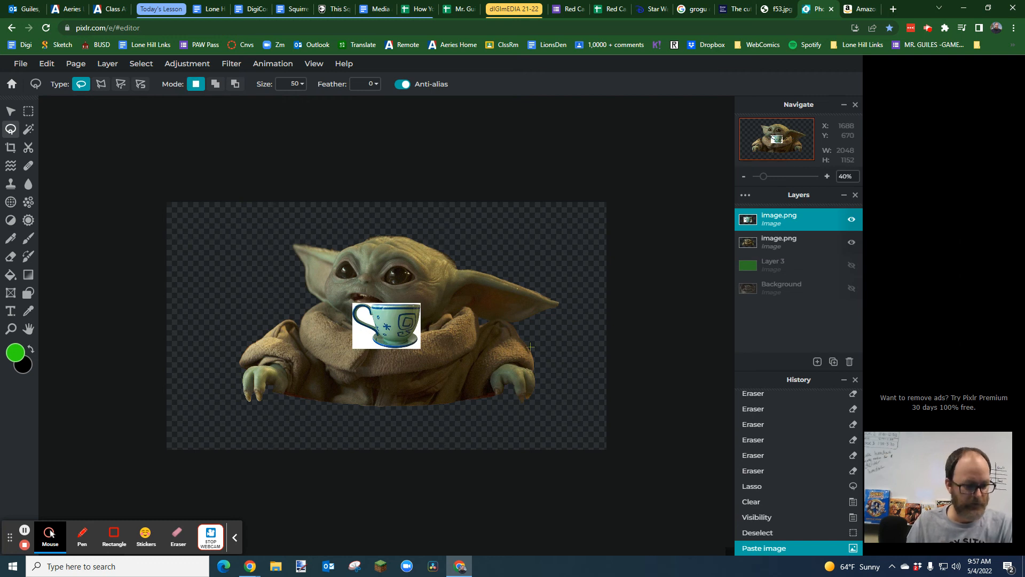
key("ctrl+z")
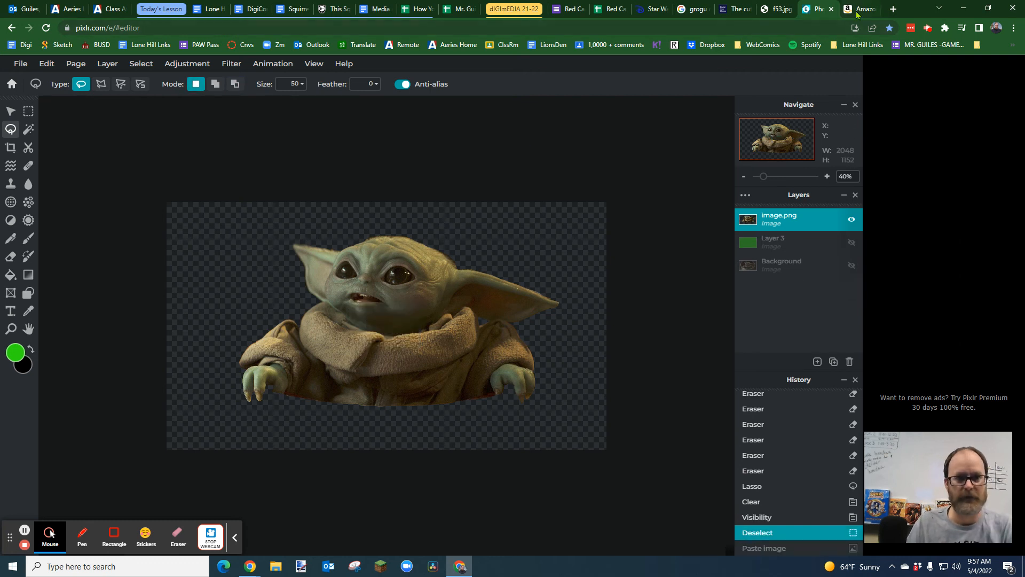
Step: Search Google for "mad hatter tea cups" in a new tab and show the image results
left_click(768, 9)
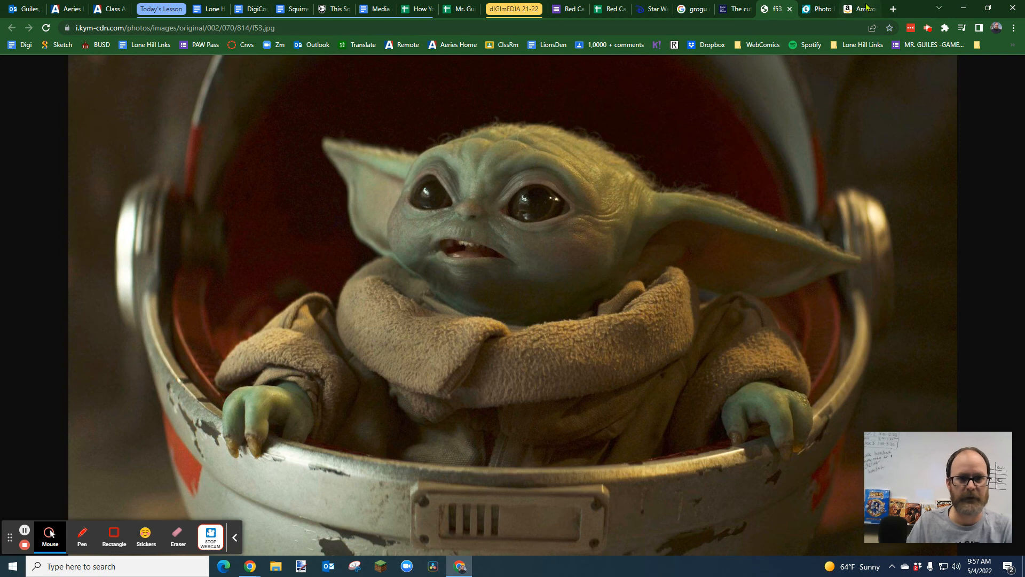
left_click(732, 10)
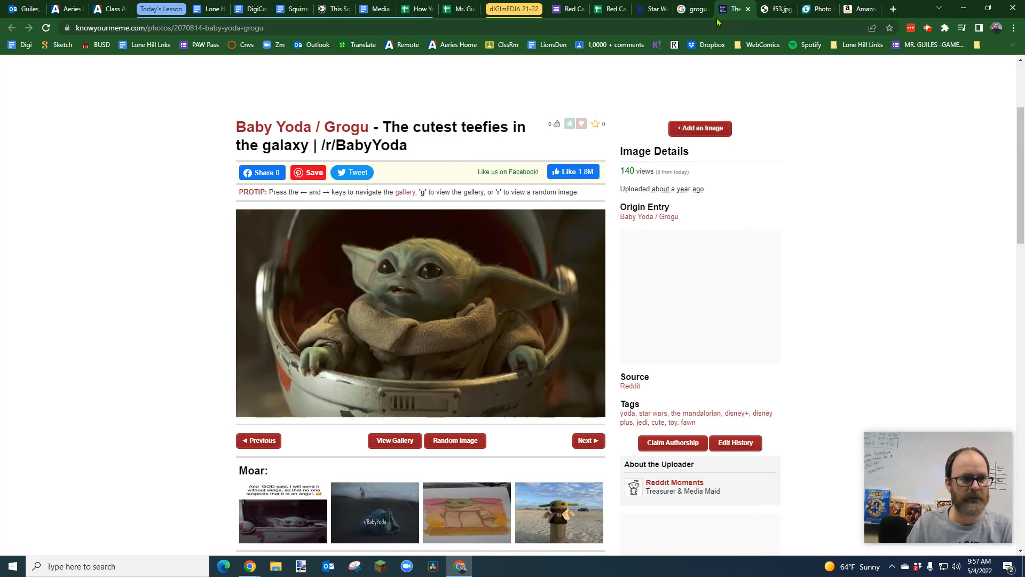
left_click(893, 9)
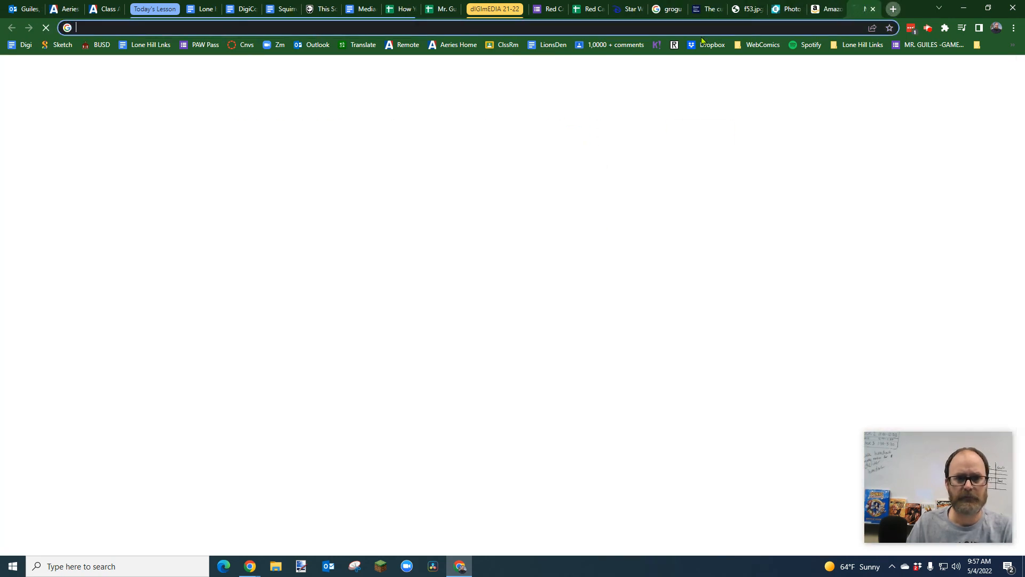
left_click(687, 30)
type("mad ")
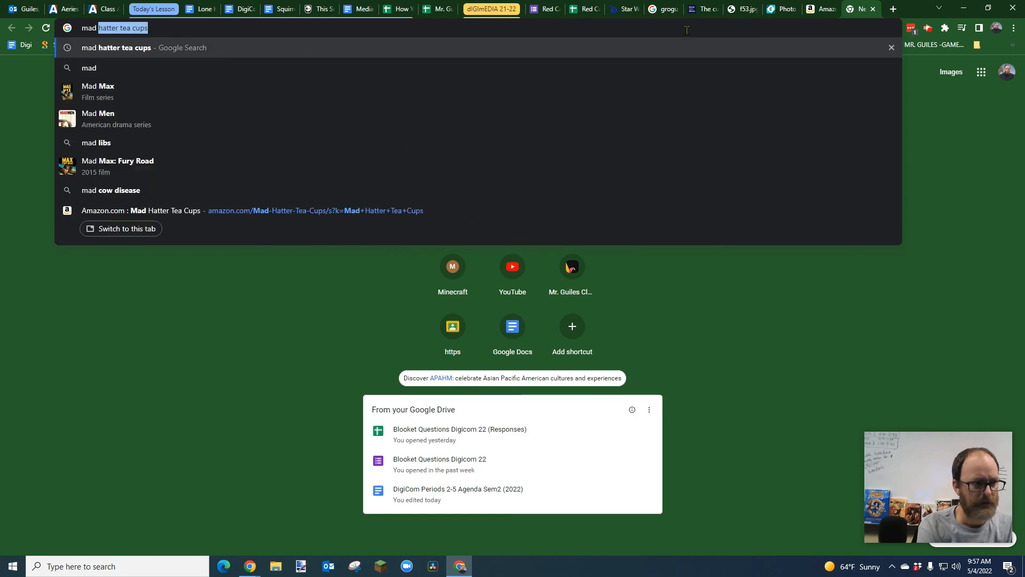
type("hatter tea cups")
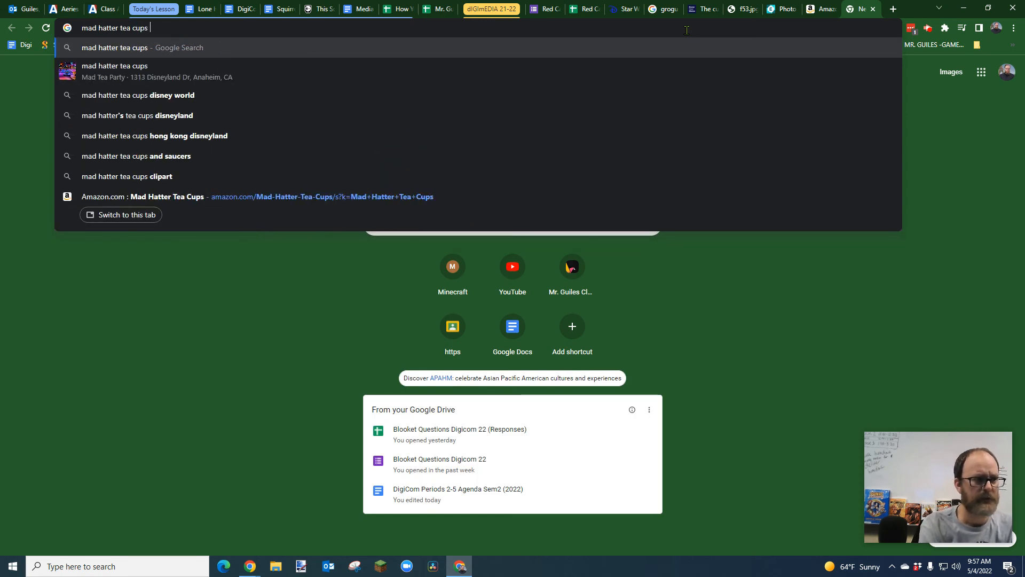
key("Return")
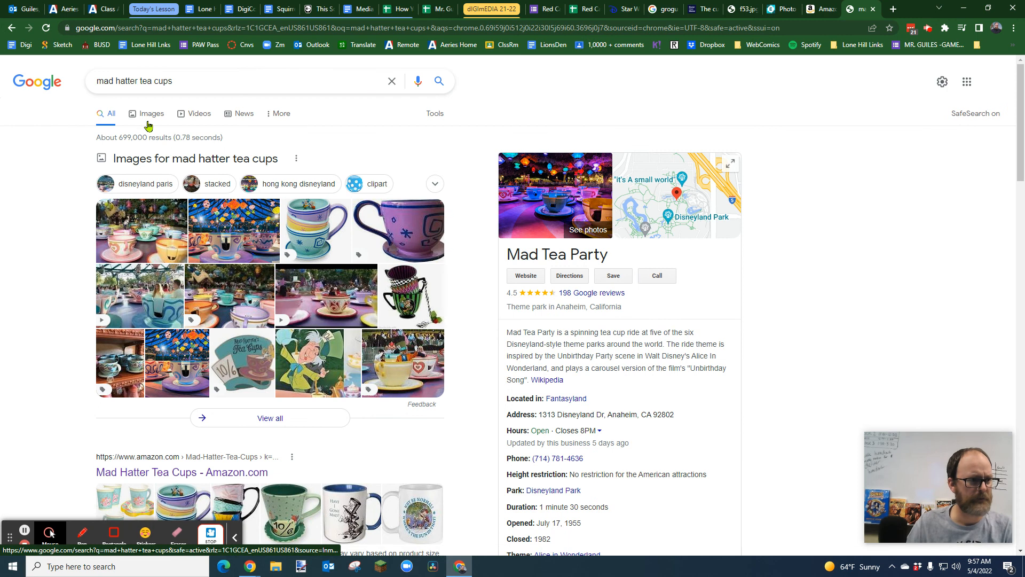
left_click(147, 119)
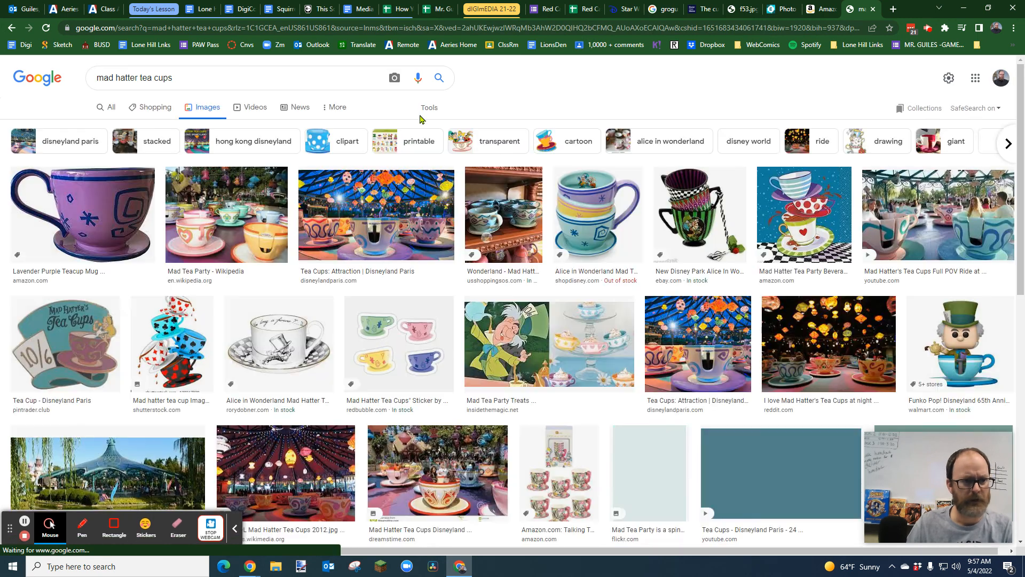
Step: Open the image search tools and filter the tea cup results to Large size
left_click(432, 110)
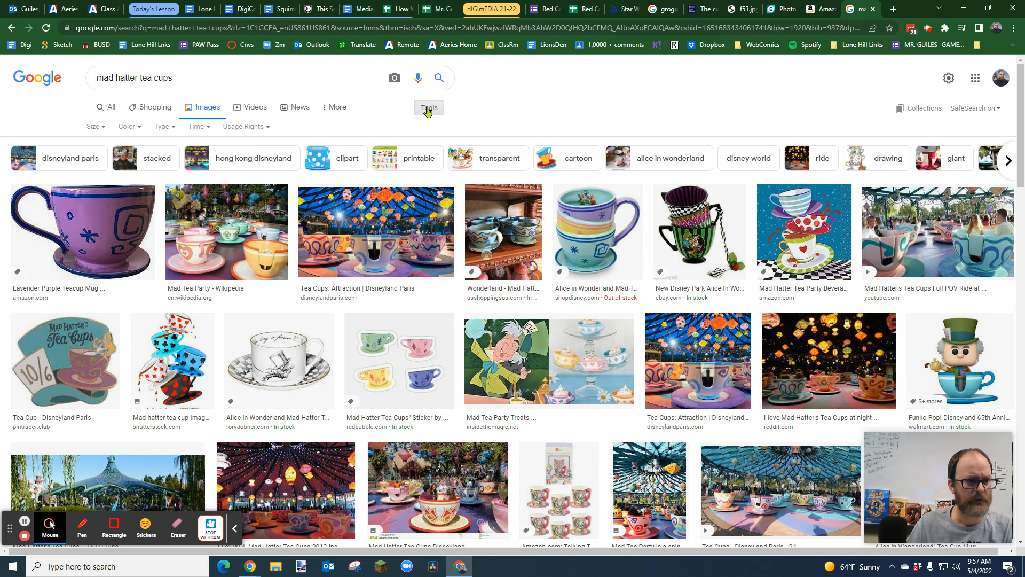
left_click(342, 112)
double_click(418, 108)
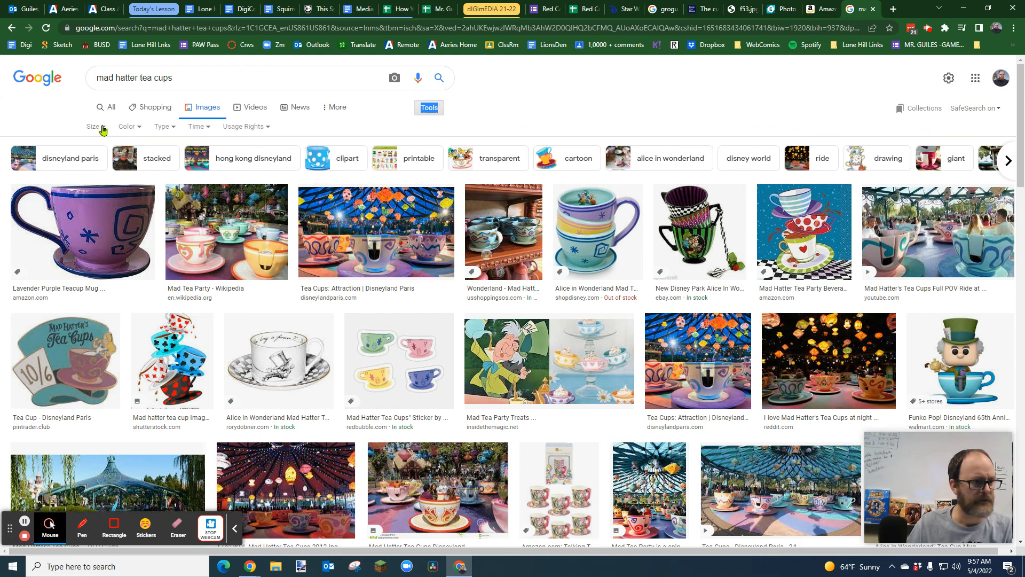
left_click(103, 130)
left_click(95, 163)
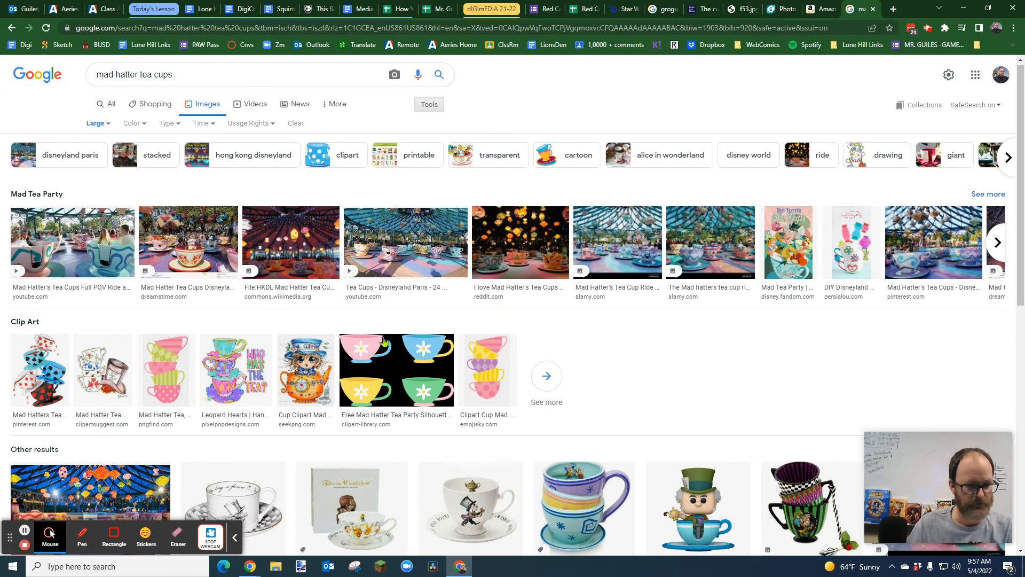
Step: Look through the large image results for a single tea cup suitable for combining with the creature
scroll(383, 342, "down", 3)
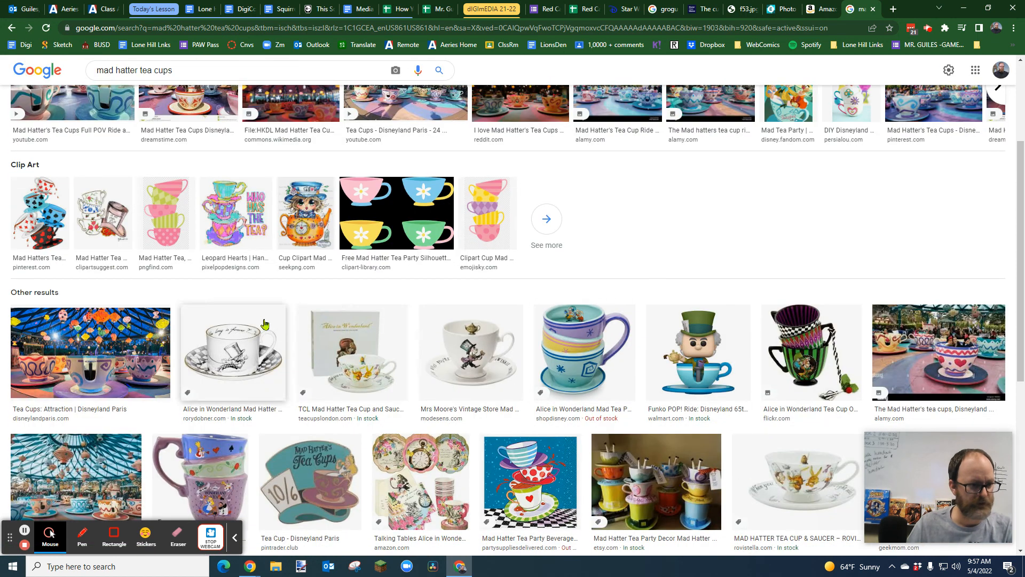
scroll(482, 306, "down", 4)
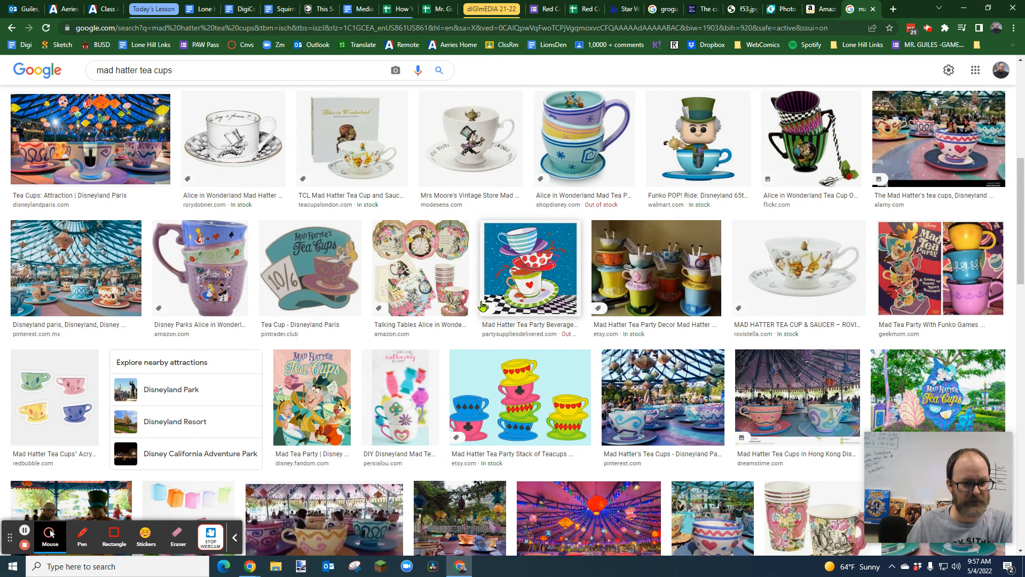
scroll(661, 293, "down", 3)
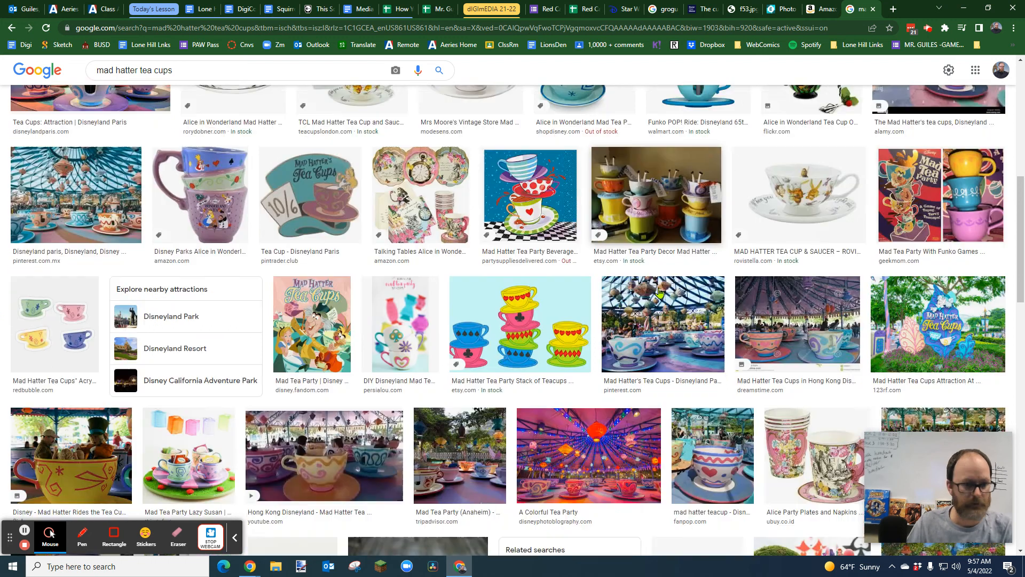
scroll(661, 293, "down", 2)
scroll(366, 335, "down", 3)
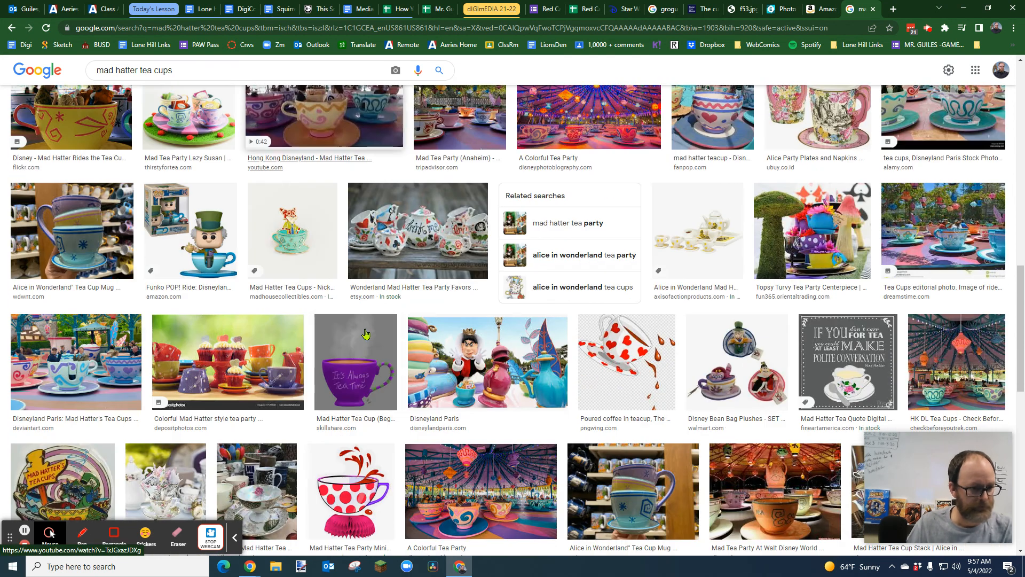
scroll(366, 334, "down", 5)
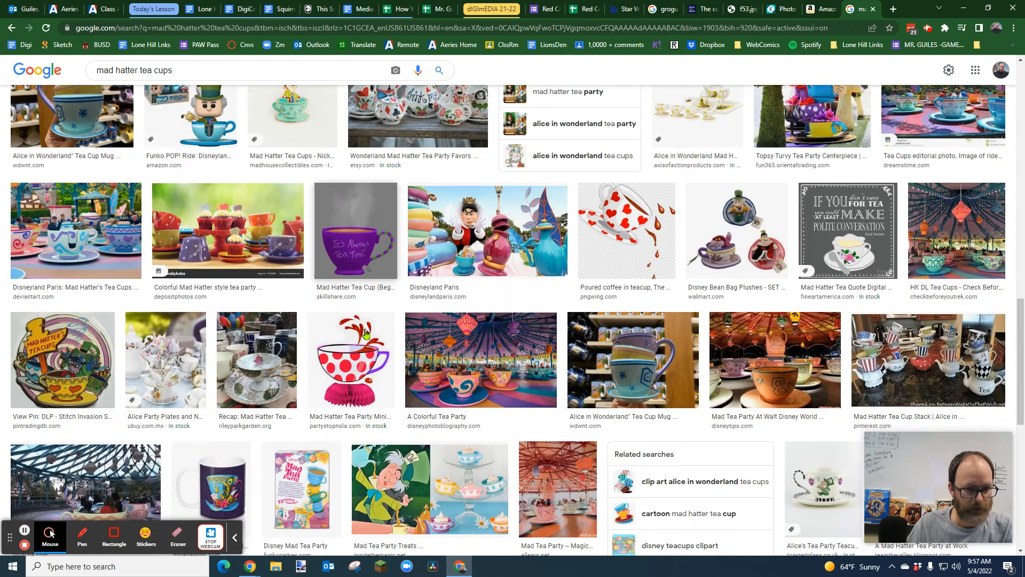
scroll(366, 333, "up", 15)
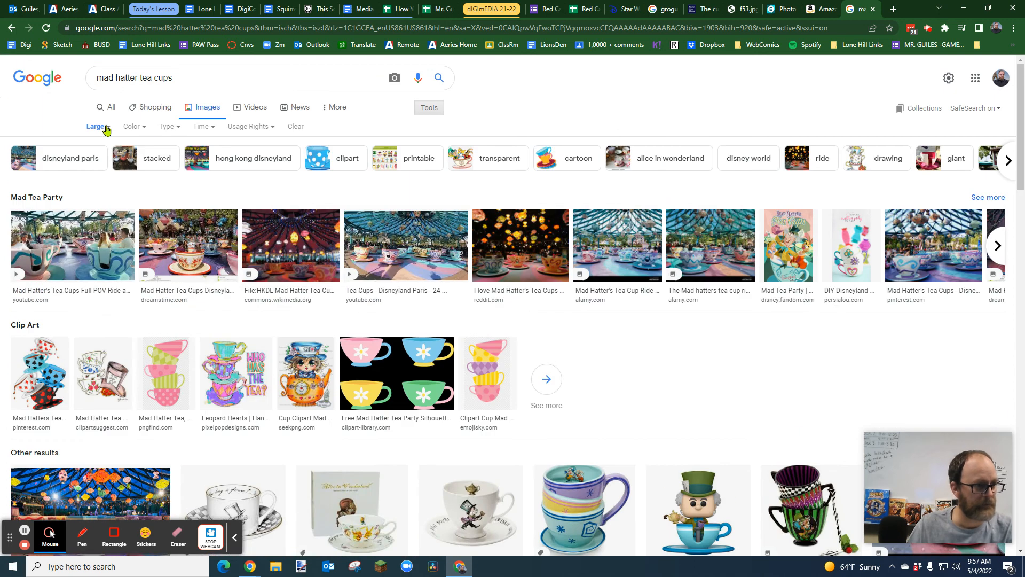
Step: Filter the results to Medium size and copy the lavender purple Disney teacup image from its preview
left_click(106, 128)
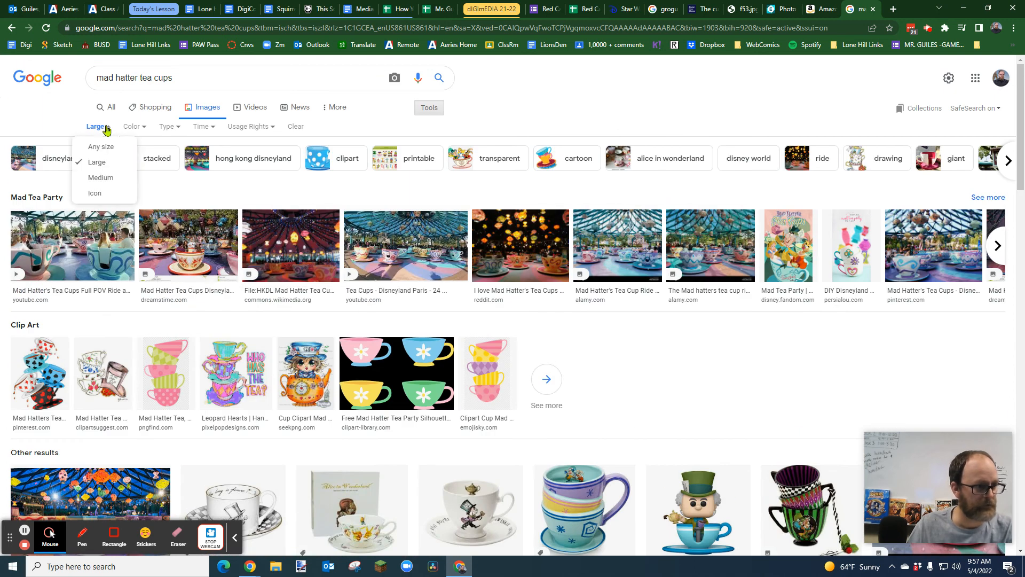
left_click(100, 178)
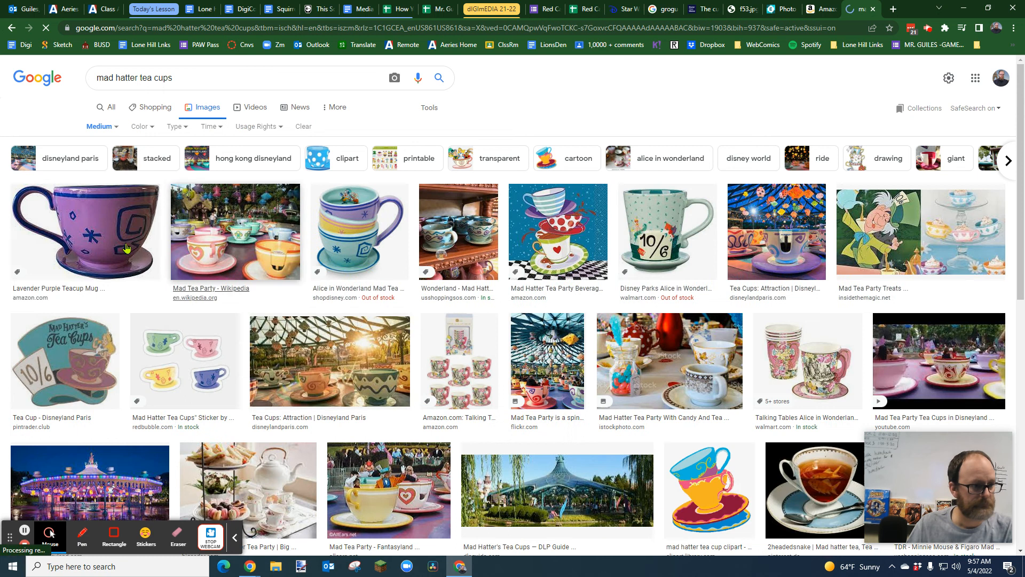
left_click(110, 224)
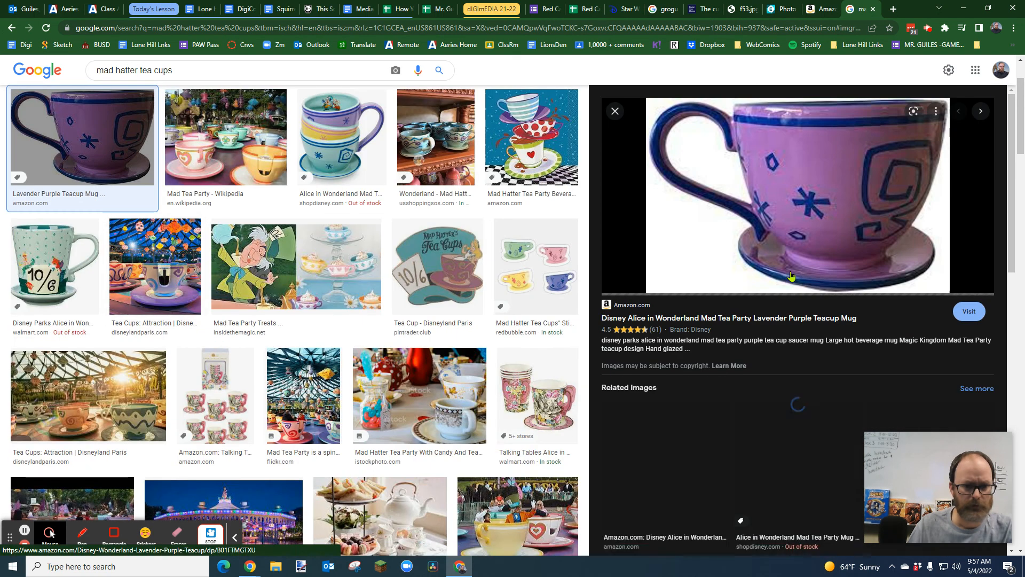
right_click(810, 208)
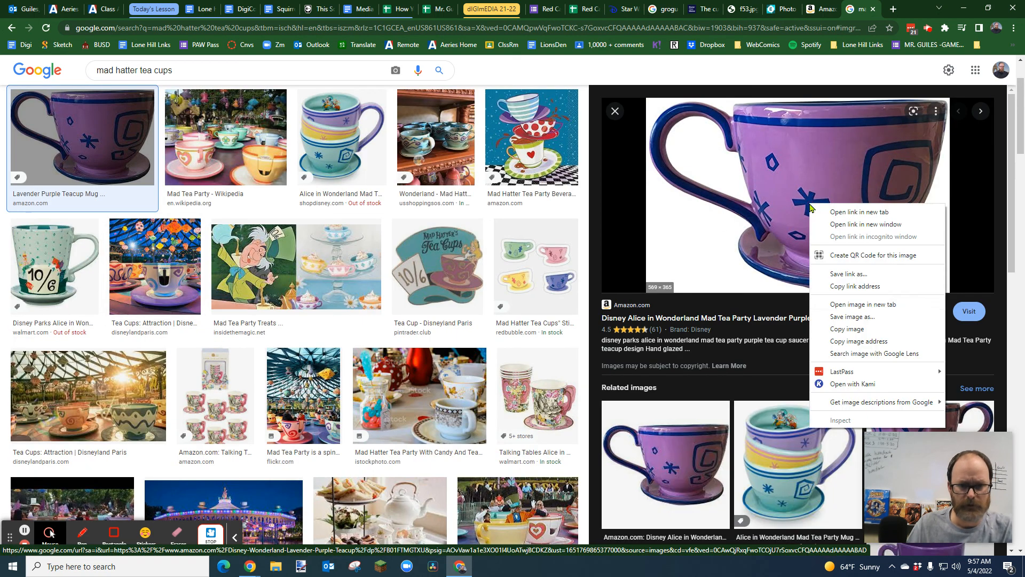
left_click(866, 329)
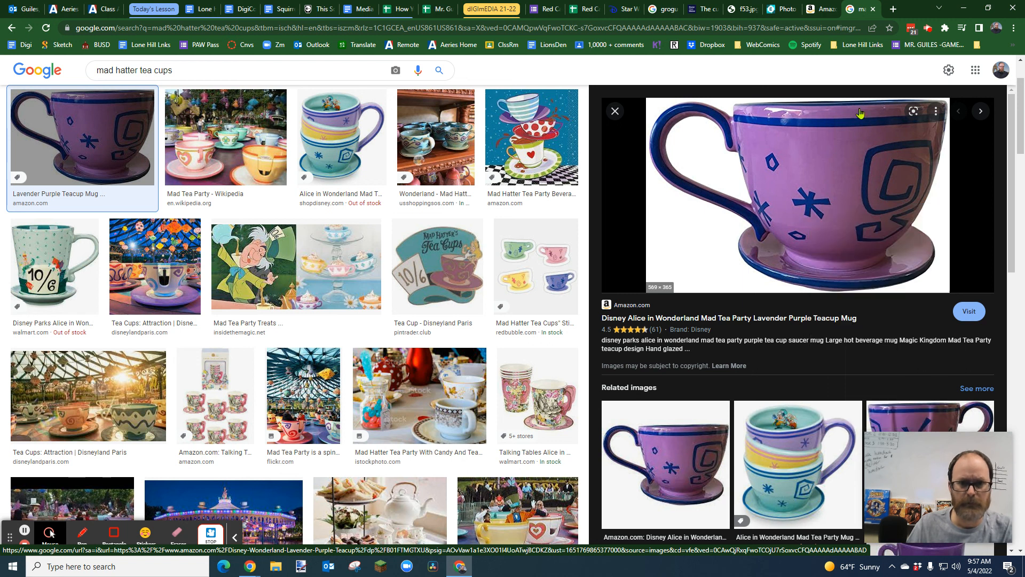
Step: Paste the purple teacup into the Pixlr cutout, enlarge it to about 1689 × 1083 px and lower it below the creature's eyes
left_click(779, 10)
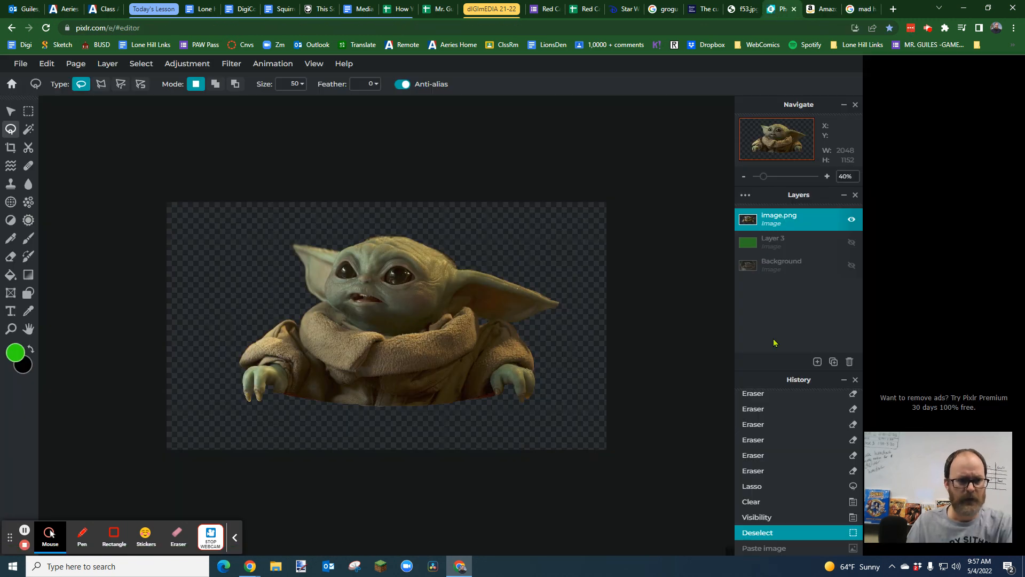
key("ctrl+v")
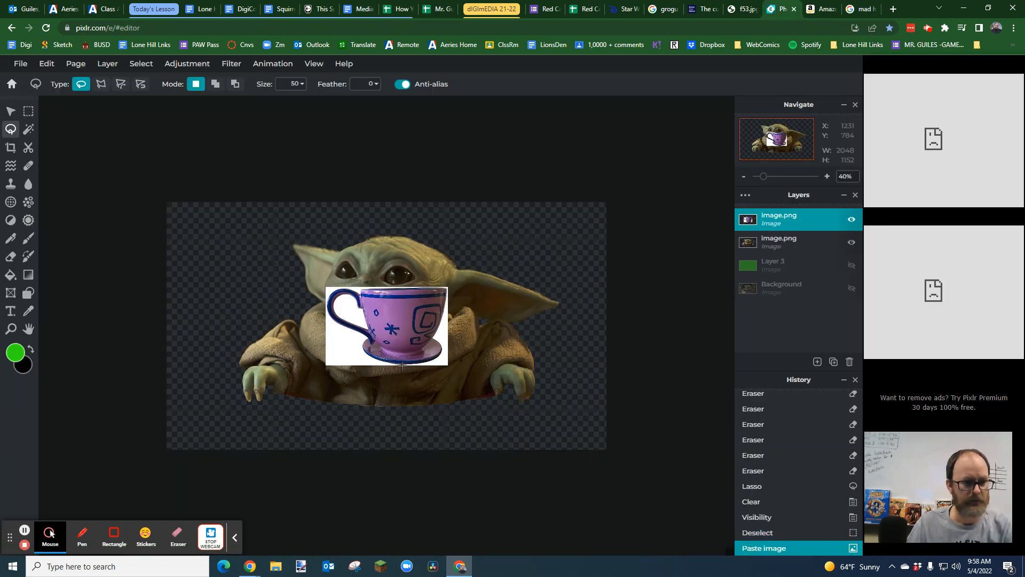
left_click(8, 111)
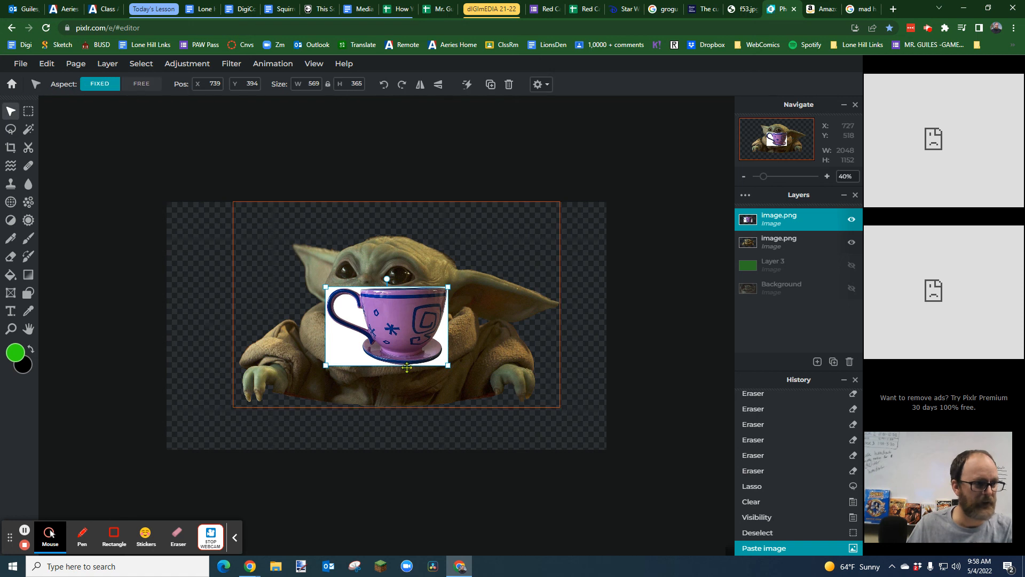
left_click_drag(324, 366, 192, 450)
left_click_drag(447, 287, 553, 219)
left_click_drag(407, 269, 408, 356)
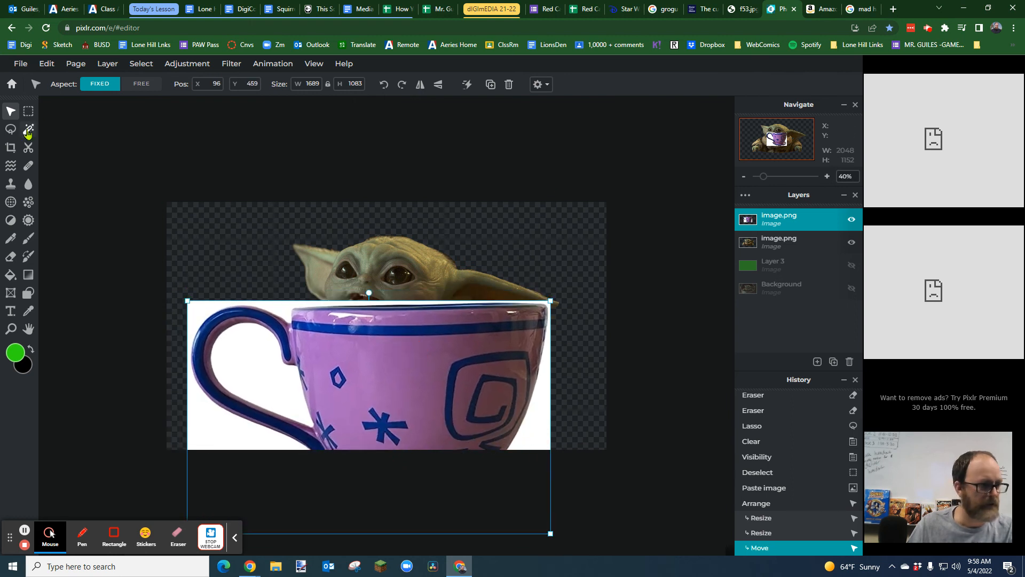
Step: Select the white background around the teacup and inside its handle with the Wand and delete both areas
left_click(28, 131)
left_click(196, 309)
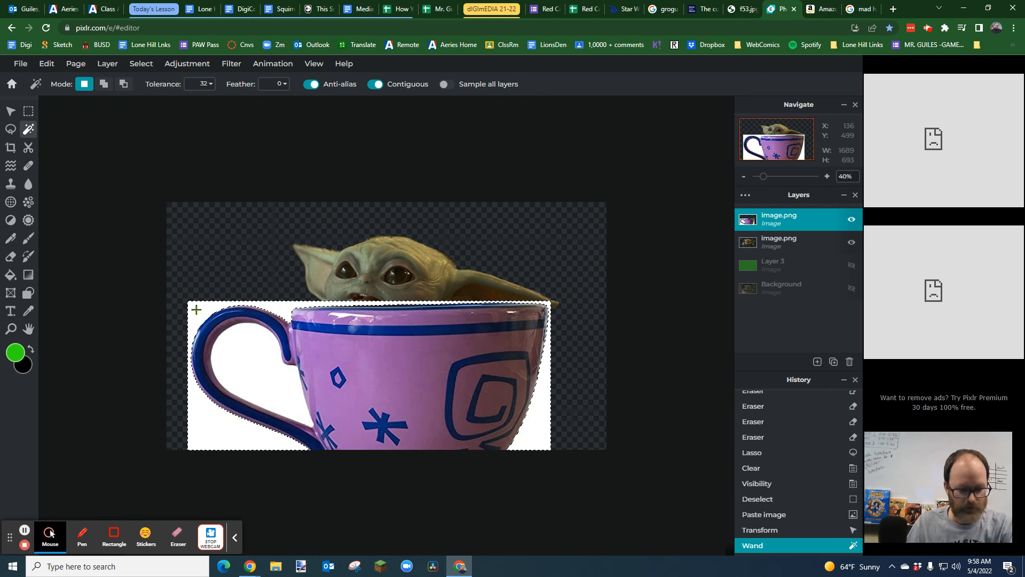
key("Delete")
left_click(245, 349)
key("Delete")
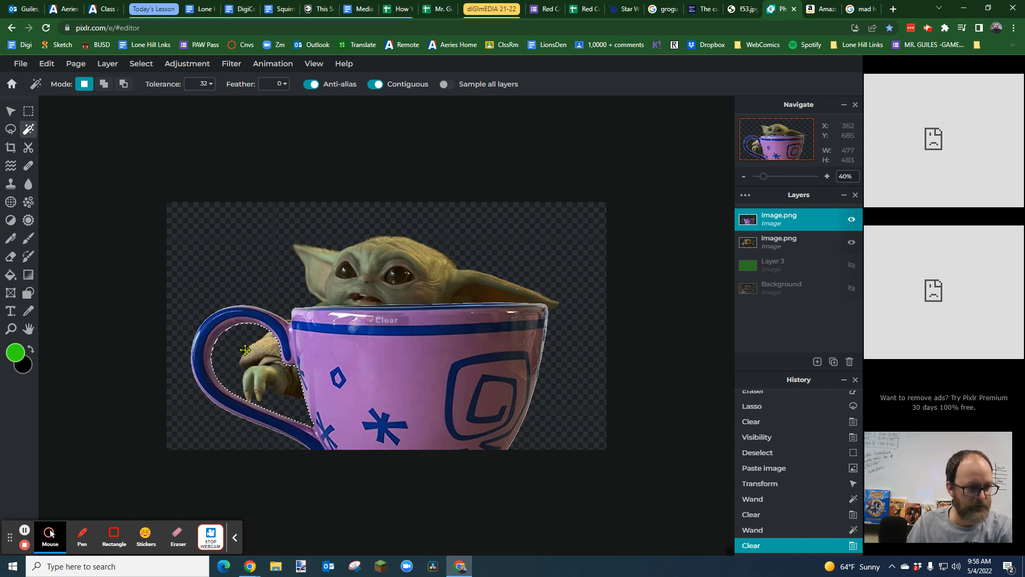
Step: Move the creature layer above the teacup layer and clear the remaining handle selection
scroll(555, 323, "down", 1)
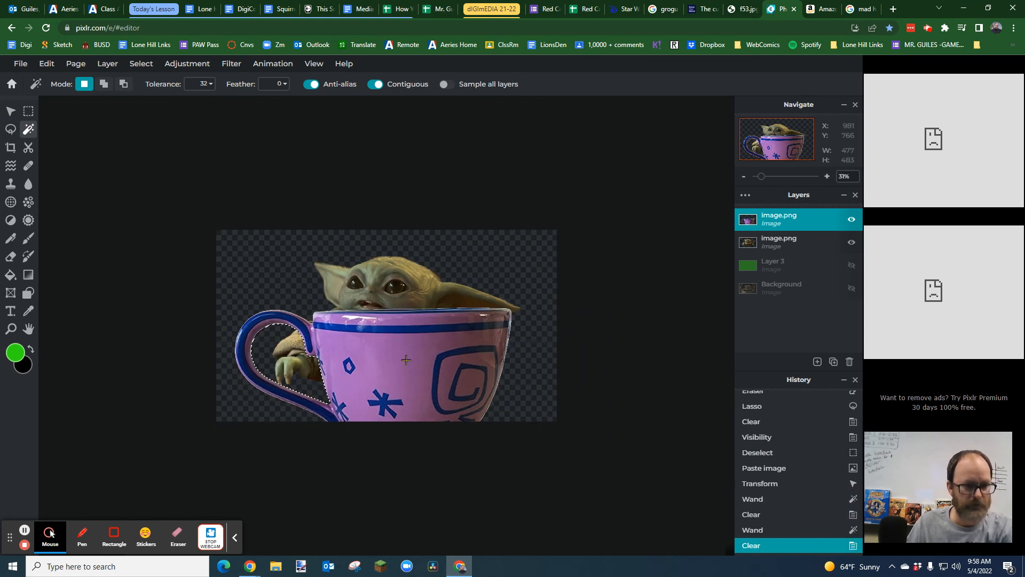
left_click_drag(779, 248, 779, 212)
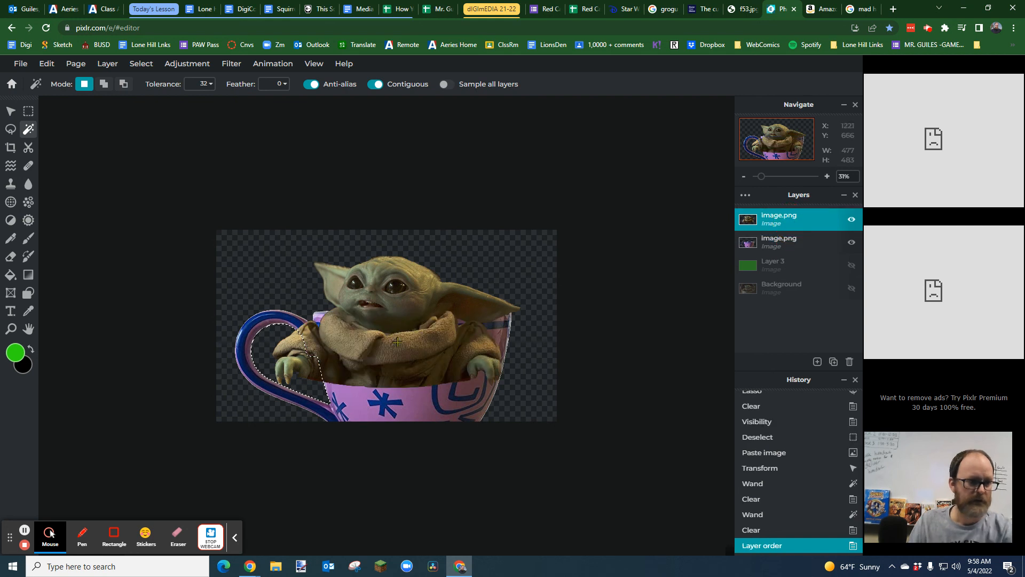
key("alt")
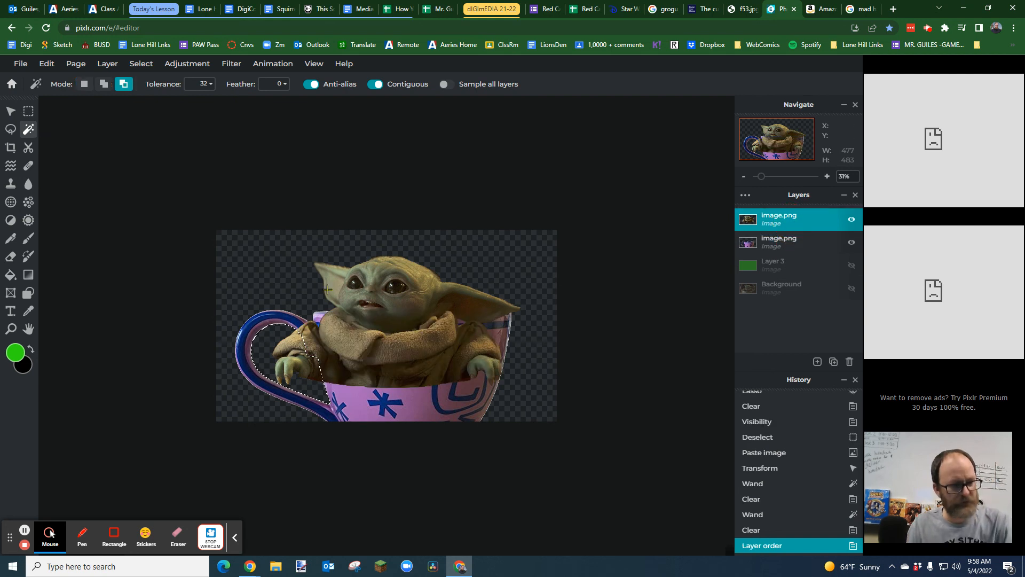
left_click(297, 358, "alt")
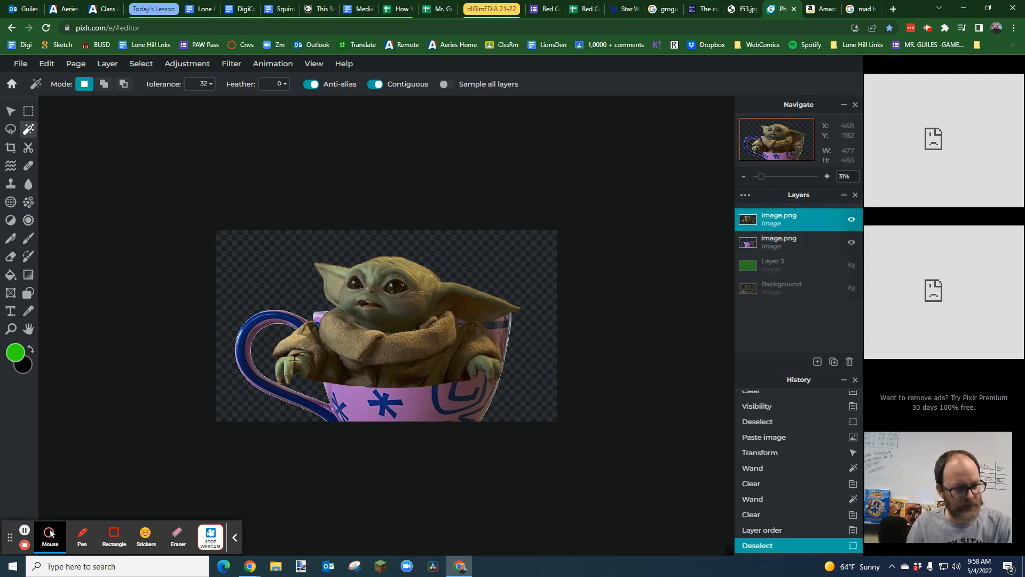
Step: Shrink the creature to about 1086 × 683 px and position it at the teacup's rim with its hands over the edge
left_click(10, 112)
left_click_drag(381, 321, 405, 300)
left_click_drag(543, 202, 469, 241)
left_click_drag(357, 321, 383, 302)
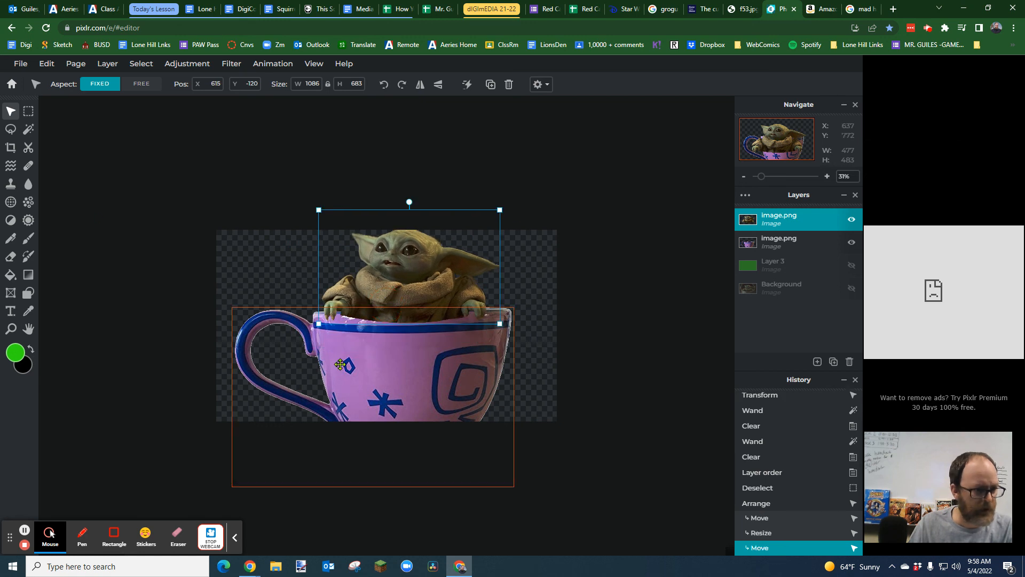
Step: Lower the teacup to about X 83, Y 611 and the creature to about X 628, Y 34
left_click_drag(369, 367, 367, 389)
left_click_drag(408, 291, 410, 316)
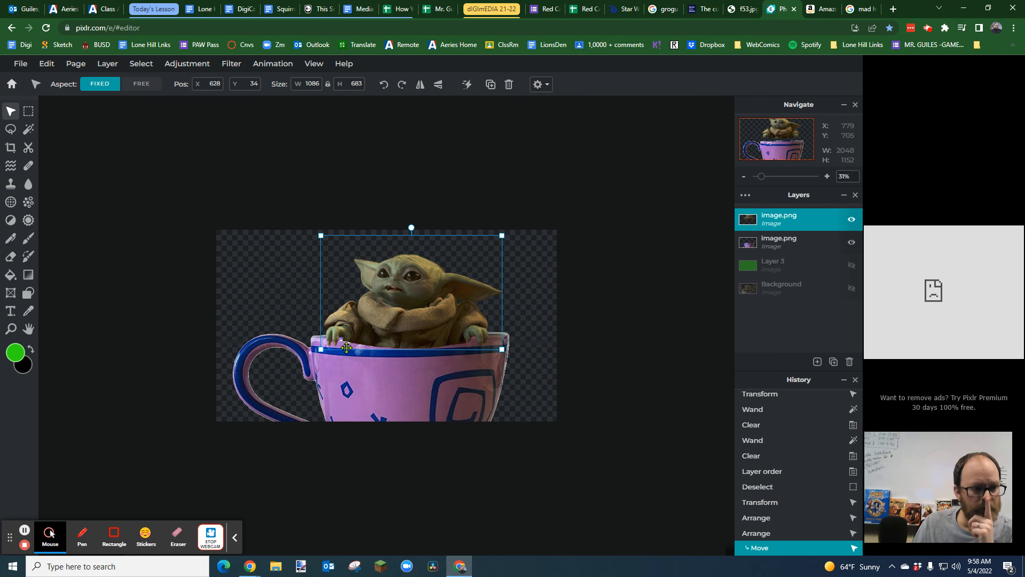
Step: Duplicate the teacup layer by copying and pasting it
left_click(783, 245)
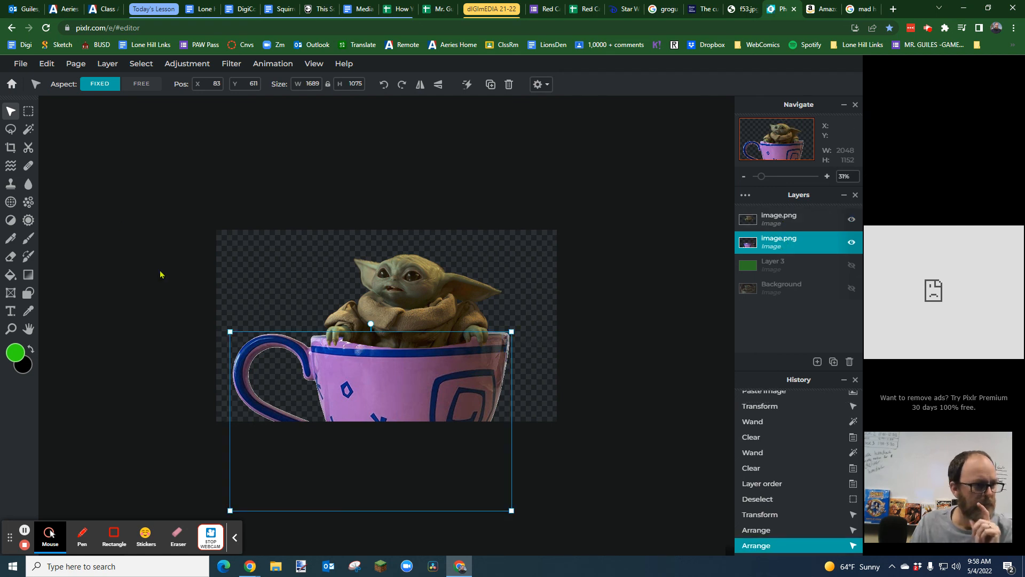
key("ctrl+c")
key("ctrl+v")
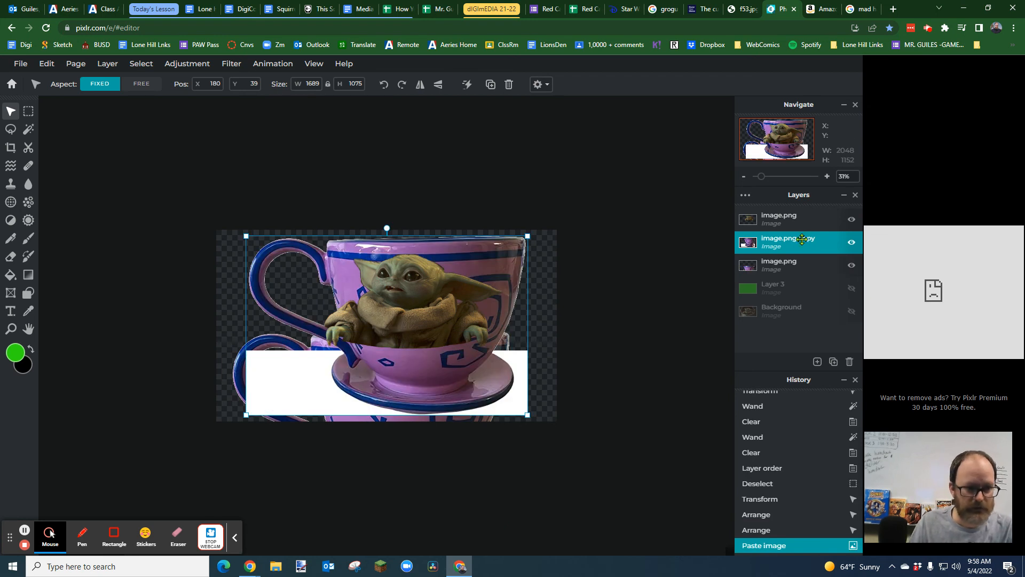
left_click_drag(447, 249, 474, 353)
key("ctrl+z")
key("ctrl+z")
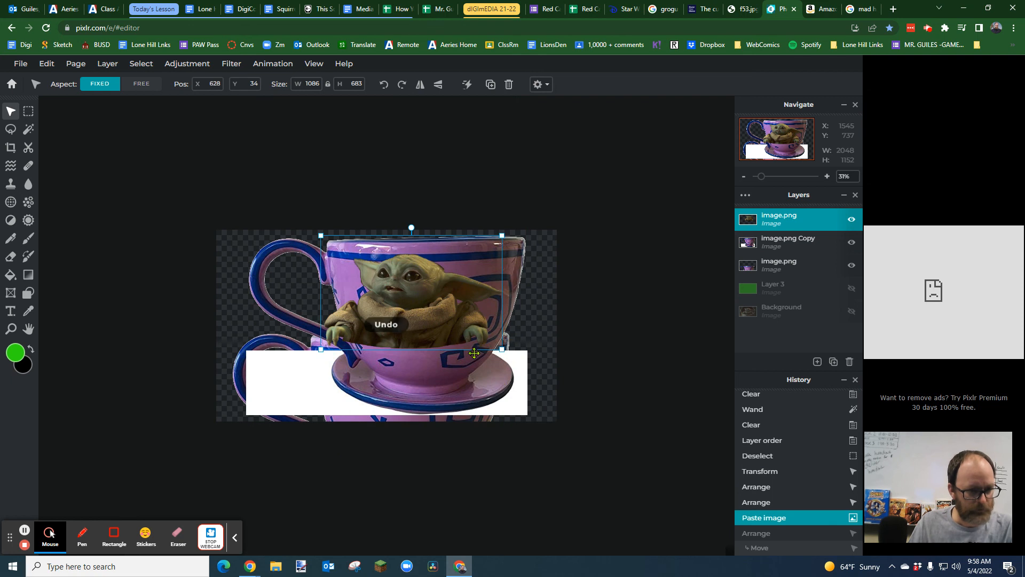
Step: Bring the pasted teacup copy above the creature layer and align it exactly over the original teacup at X 83, Y 611
left_click(797, 239)
left_click_drag(787, 239, 787, 210)
left_click_drag(442, 265, 424, 361)
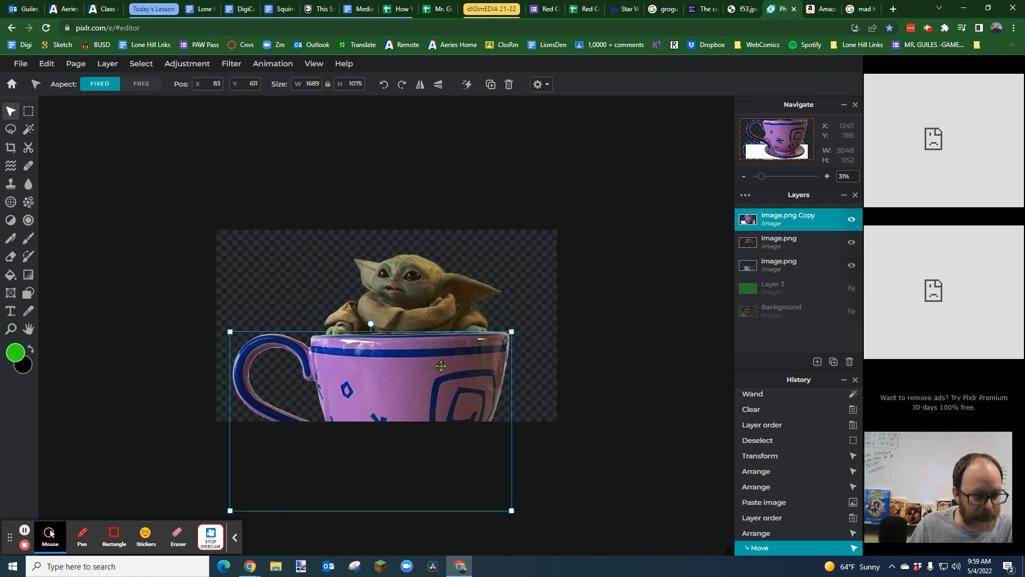
left_click(532, 292)
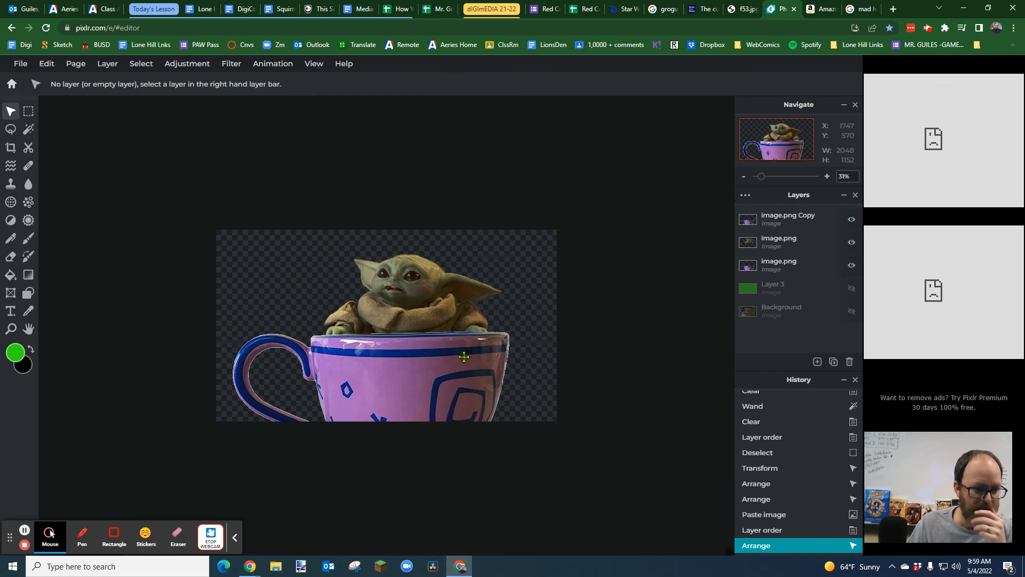
Step: Reduce the opacity of the teacup copy layer to 48
left_click(804, 217)
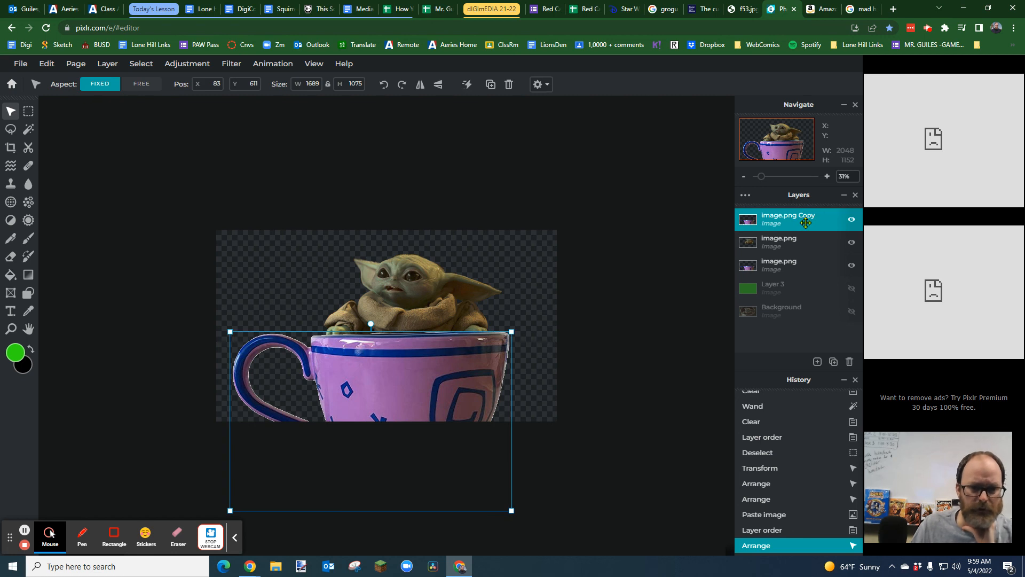
double_click(806, 222)
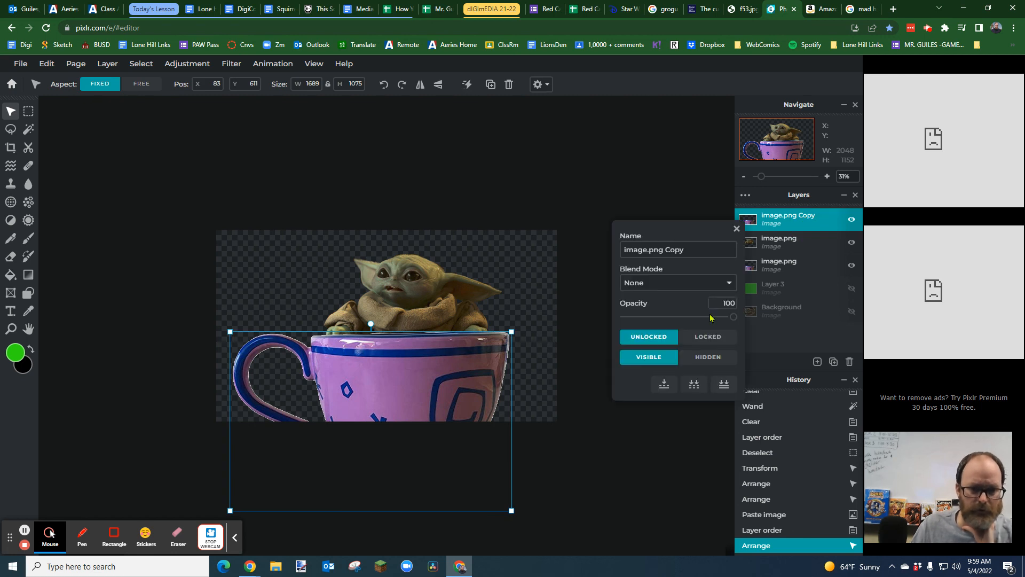
left_click_drag(734, 317, 677, 319)
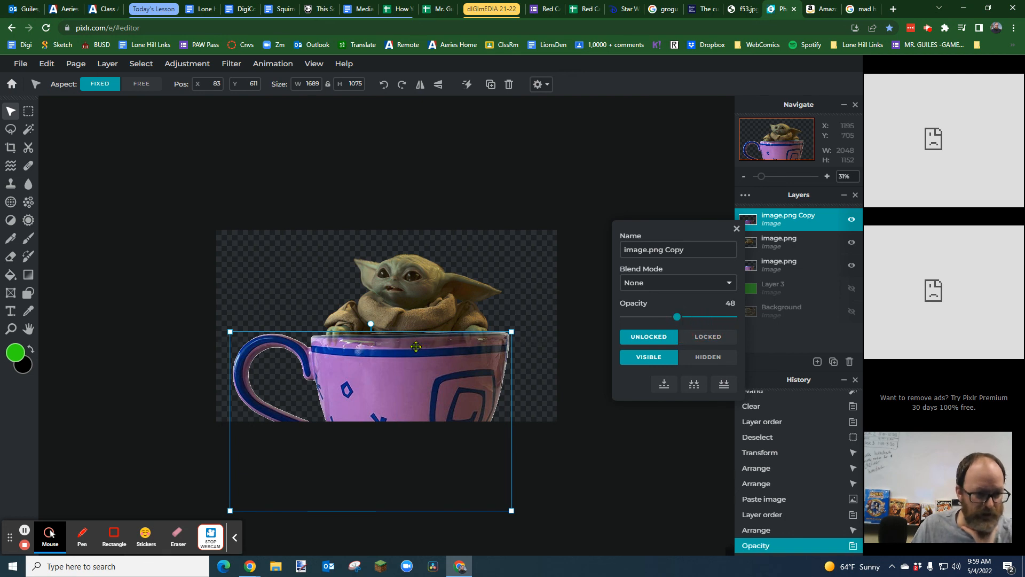
left_click(803, 226)
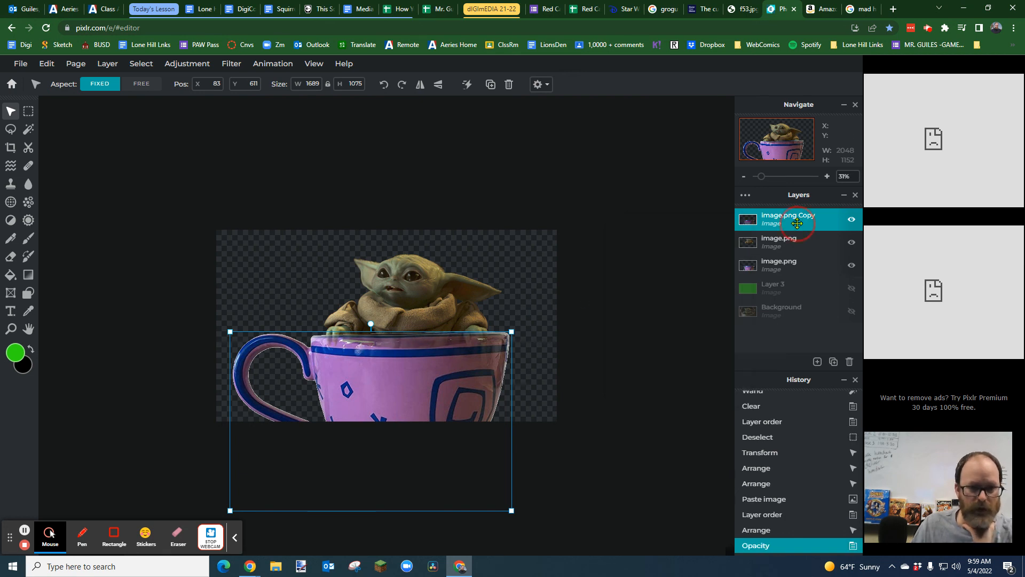
Step: Erase the teacup copy over the outer finger of the creature's handle-side hand with a 20 px Eraser
scroll(343, 350, "up", 6)
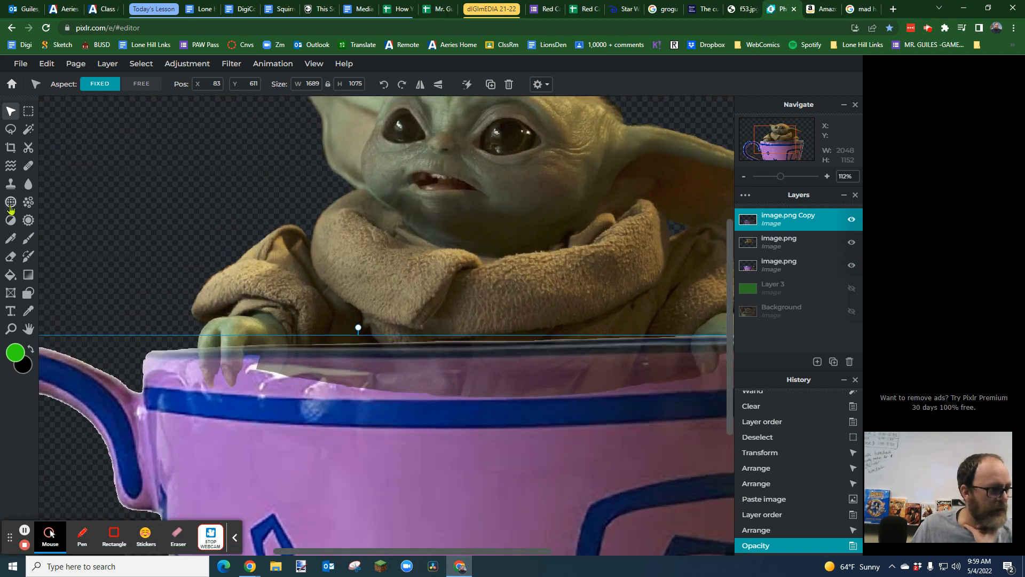
left_click(10, 256)
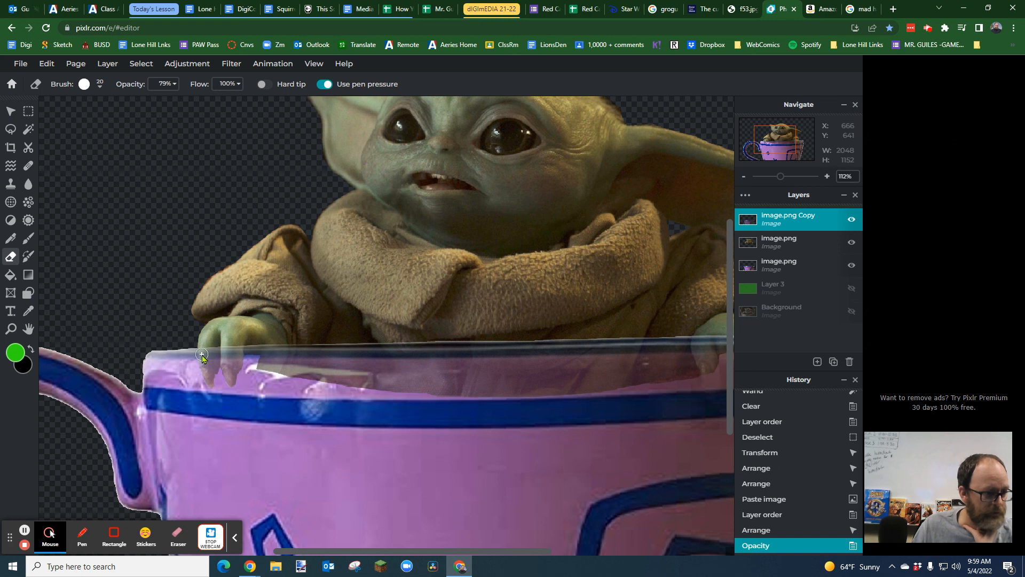
mouse_move(203, 354)
left_mouse_down()
mouse_move(213, 355)
mouse_move(206, 365)
mouse_move(207, 353)
left_mouse_up()
left_click(211, 371)
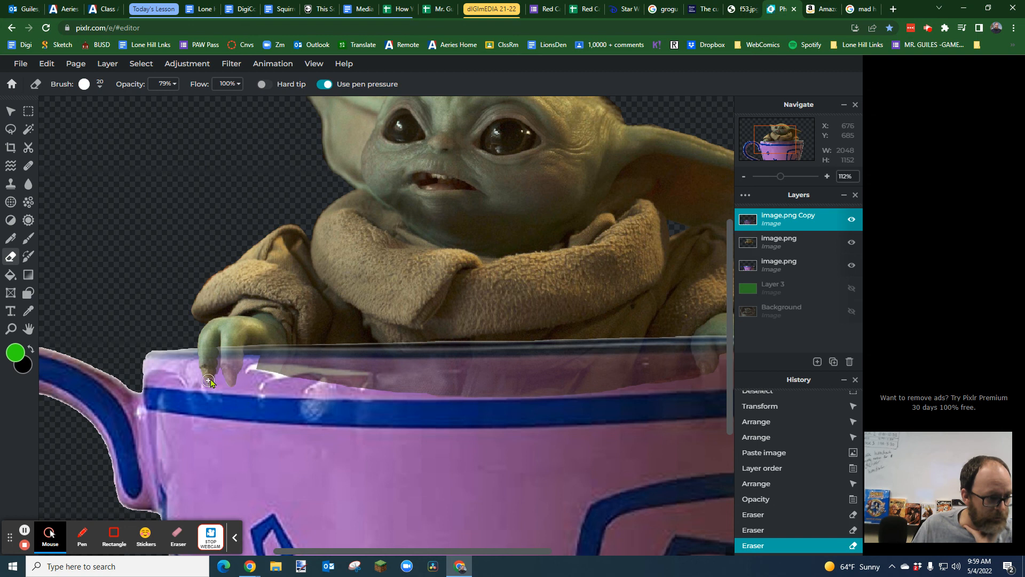
Step: Reduce the Eraser size to 12 px and erase the rest of the teacup copy covering both fingers of the handle-side hand
scroll(209, 385, "up", 5)
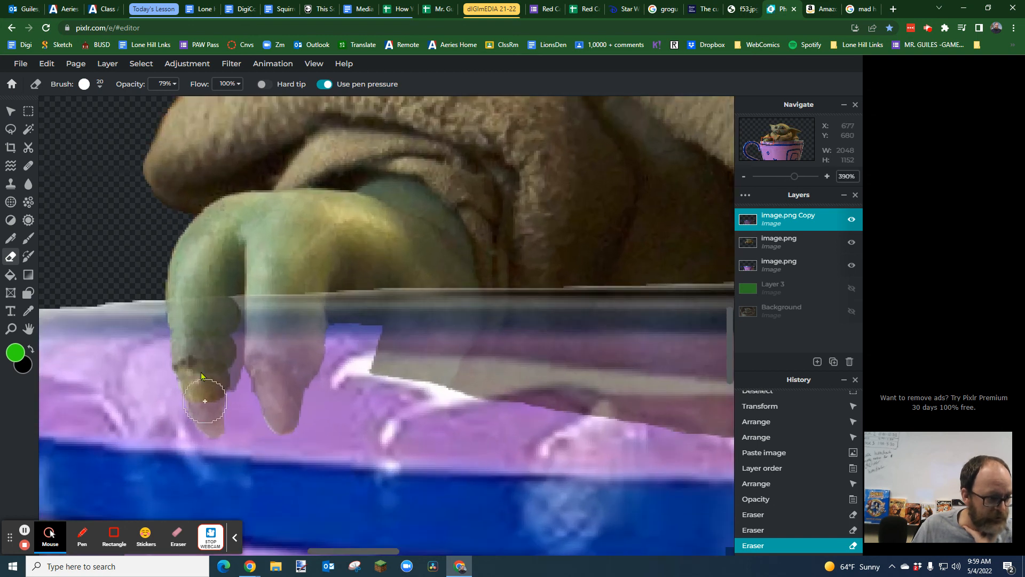
left_click(100, 86)
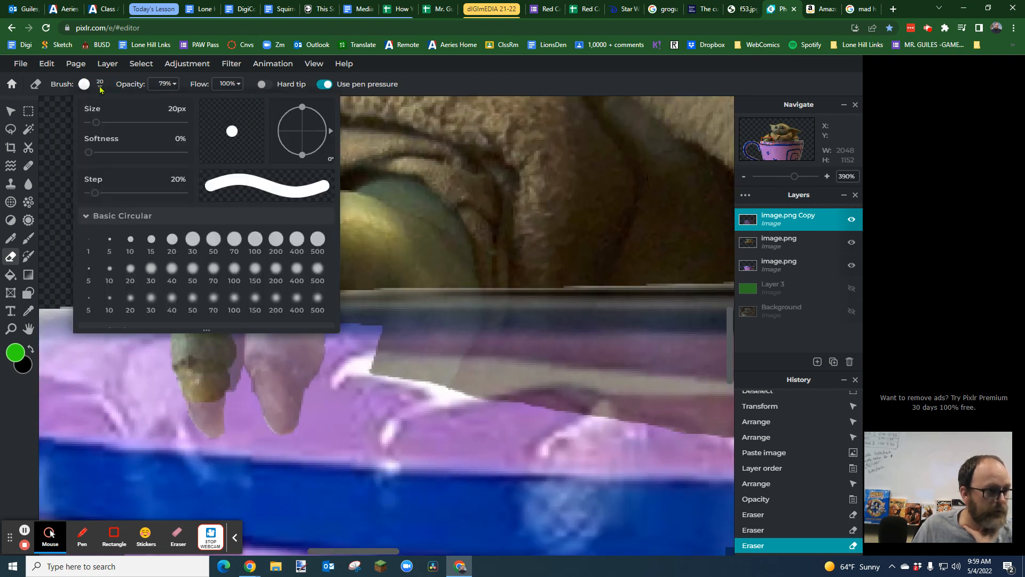
left_click_drag(98, 125, 93, 124)
left_click(191, 403)
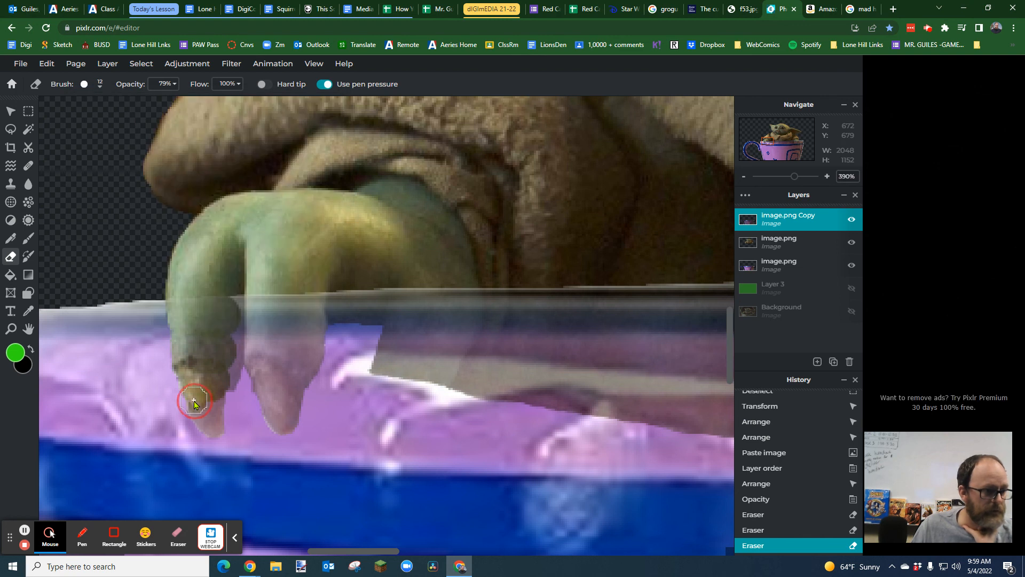
mouse_move(208, 426)
left_mouse_down()
mouse_move(221, 306)
mouse_move(218, 324)
mouse_move(198, 313)
mouse_move(198, 300)
mouse_move(218, 269)
mouse_move(236, 257)
mouse_move(258, 270)
mouse_move(258, 362)
mouse_move(280, 422)
mouse_move(293, 376)
mouse_move(273, 358)
mouse_move(297, 360)
mouse_move(280, 347)
mouse_move(279, 295)
mouse_move(313, 295)
mouse_move(297, 317)
mouse_move(295, 345)
mouse_move(314, 311)
mouse_move(295, 371)
mouse_move(310, 361)
mouse_move(302, 320)
left_mouse_up()
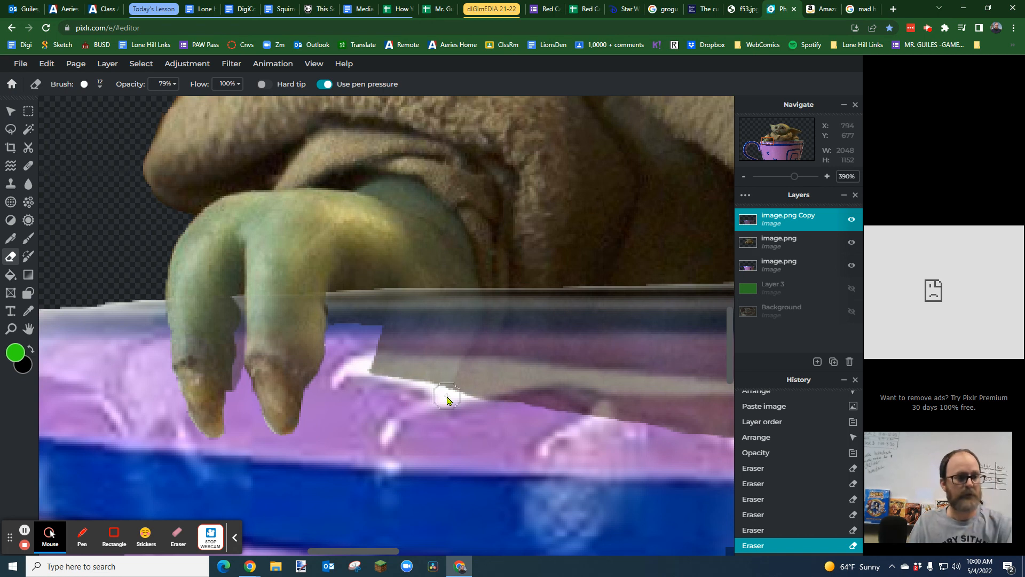
Step: Check the hands in the original creature photo and erase a first strip of the teacup copy over the other hand's middle finger
scroll(448, 399, "down", 3)
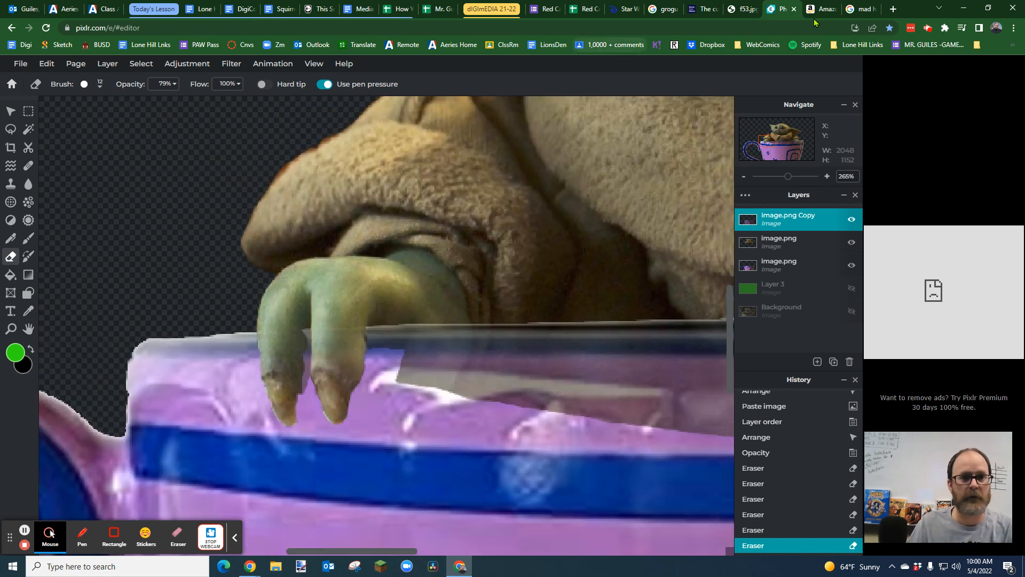
left_click(741, 12)
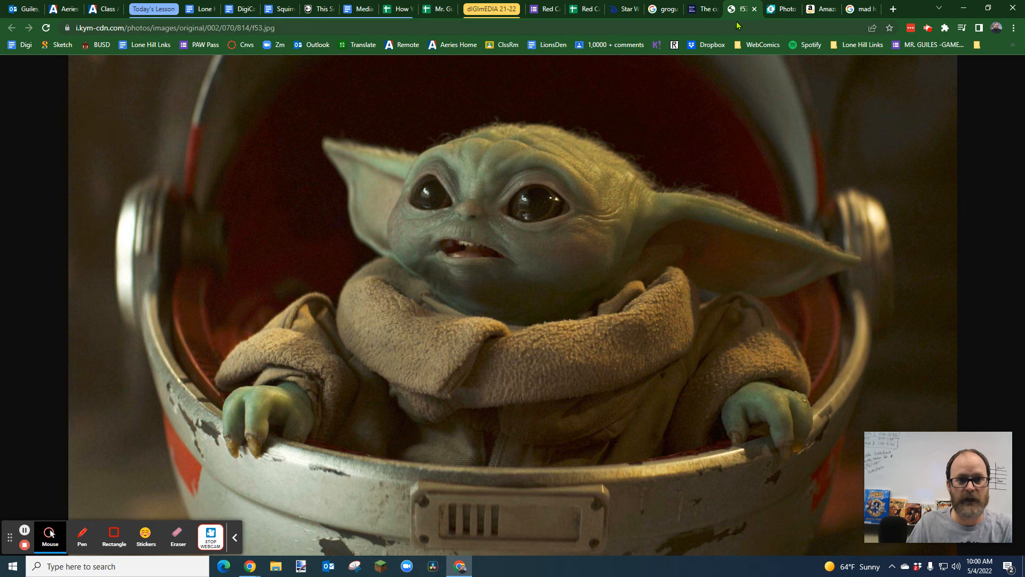
left_click(790, 15)
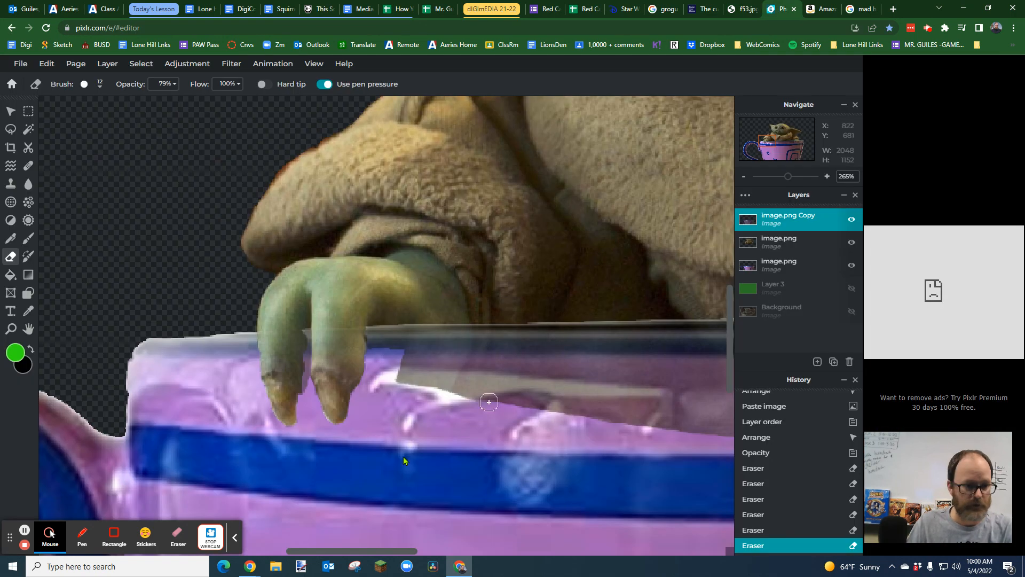
left_click_drag(331, 543, 542, 513)
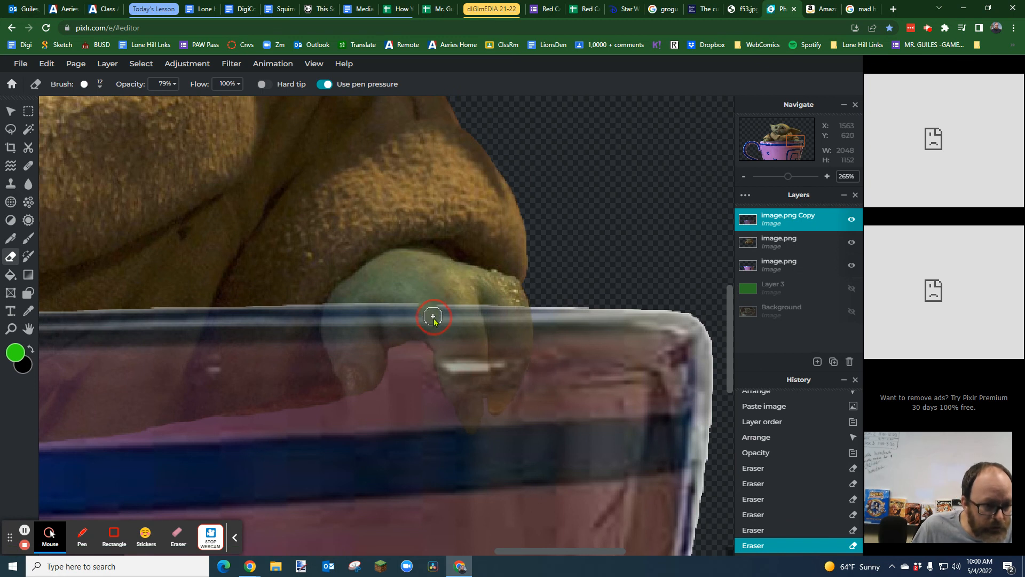
left_click_drag(446, 342, 431, 320)
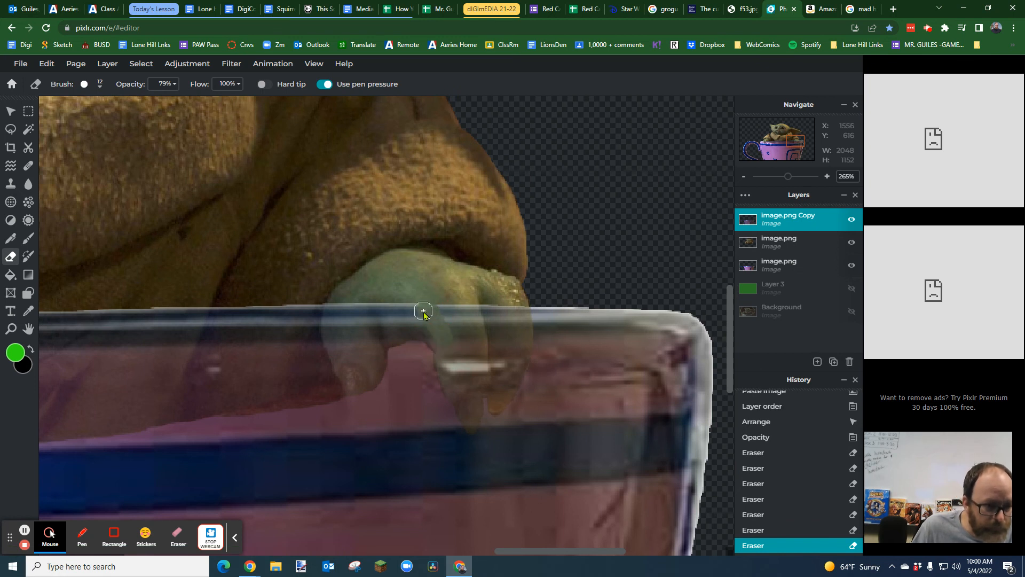
left_click(441, 348)
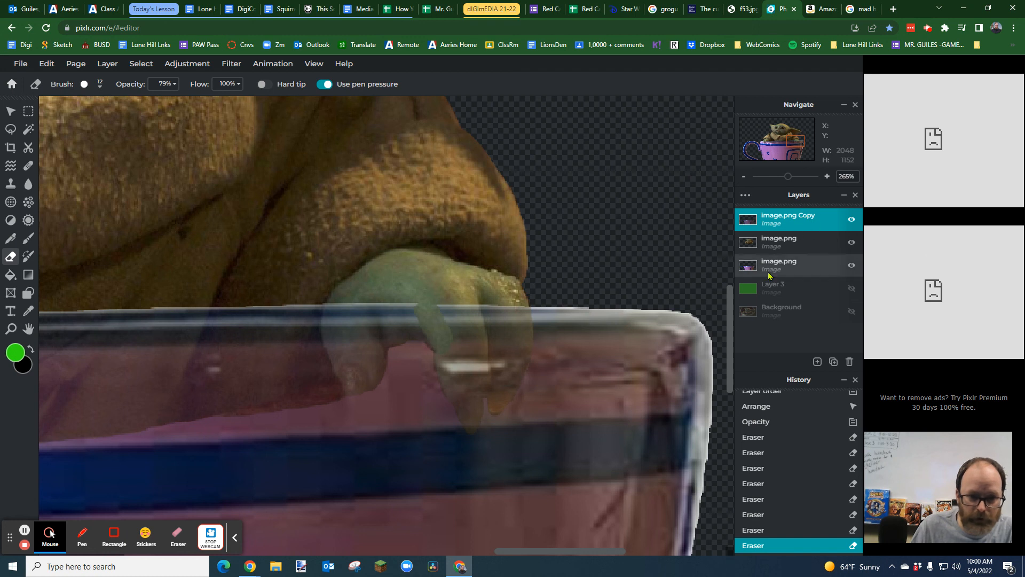
Step: Set the teacup copy's opacity to 58 and erase the cup rim across the knuckles of the hand opposite the handle
left_click(801, 223)
mouse_move(679, 319)
left_mouse_down()
mouse_move(736, 317)
mouse_move(688, 325)
left_mouse_up()
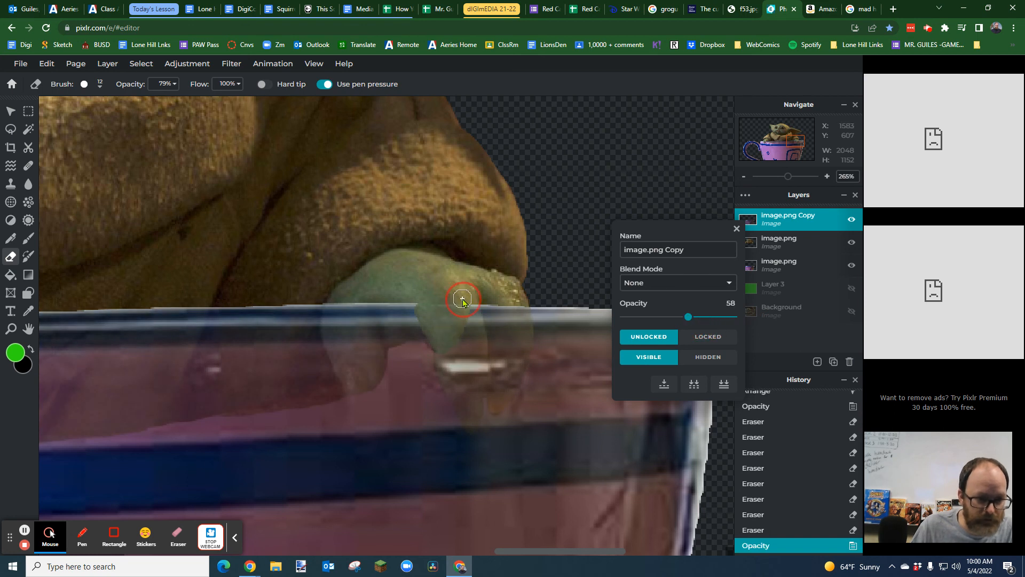
left_click_drag(469, 314, 519, 311)
left_click(521, 312)
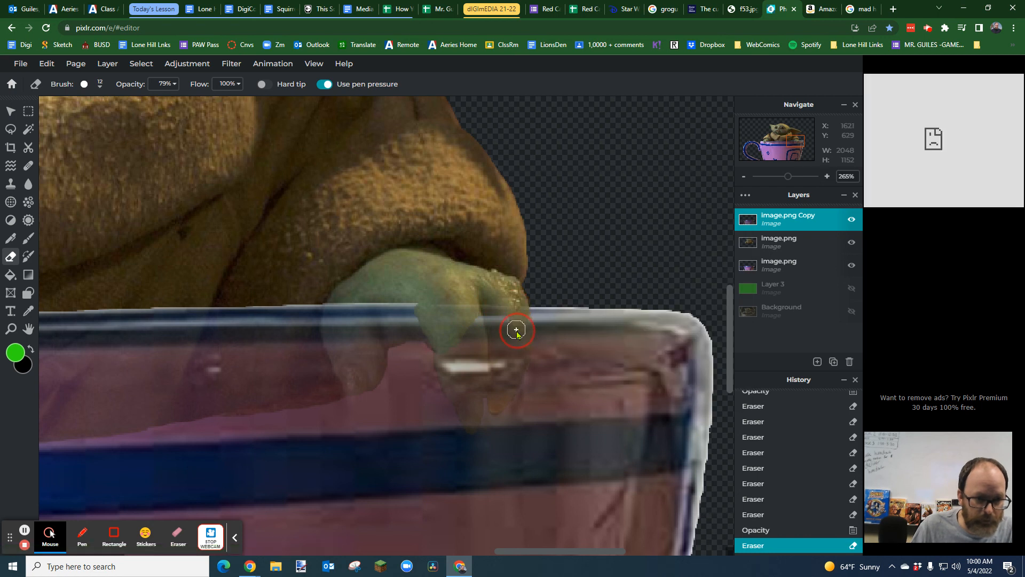
Step: Erase the teacup copy along the upper and middle part of that hand's outer finger
scroll(515, 318, "up", 5)
mouse_move(499, 258)
left_mouse_down()
mouse_move(502, 320)
mouse_move(471, 255)
mouse_move(468, 334)
mouse_move(454, 222)
left_mouse_up()
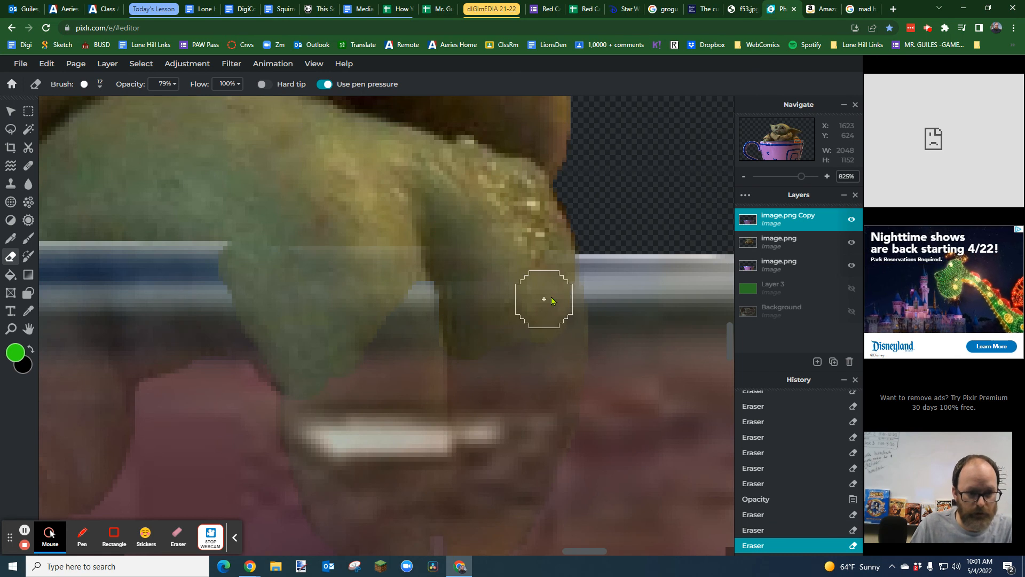
left_click_drag(557, 291, 539, 407)
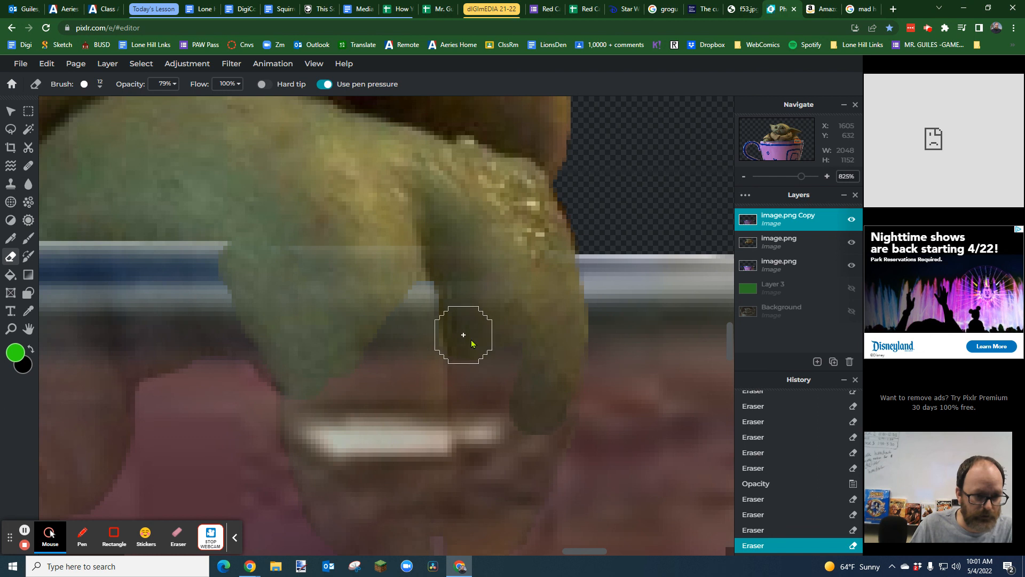
left_click_drag(476, 345, 485, 421)
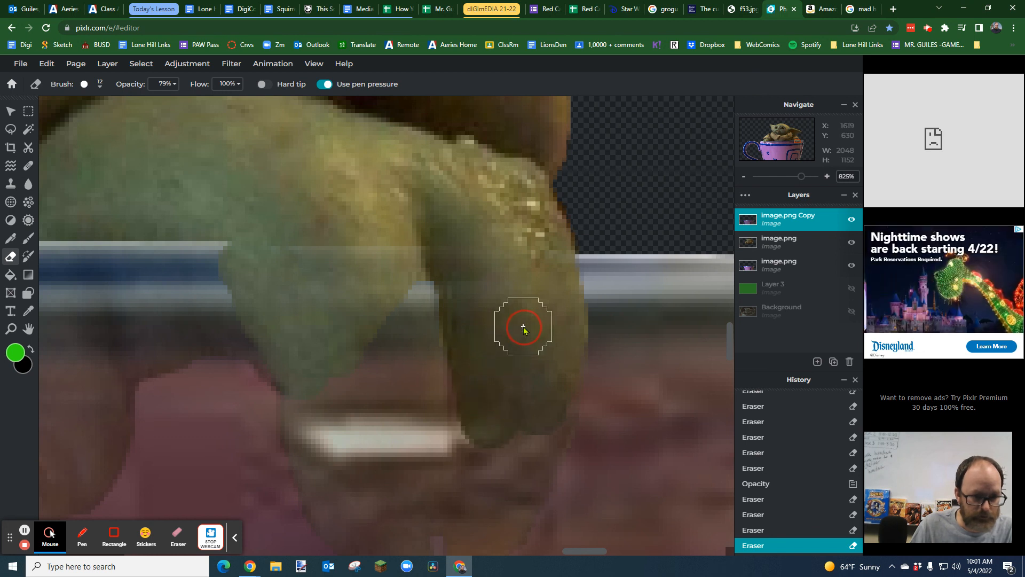
Step: Erase the teacup copy down the middle finger and over both fingertips of the hand opposite the handle
scroll(501, 420, "down", 1)
scroll(502, 420, "down", 1)
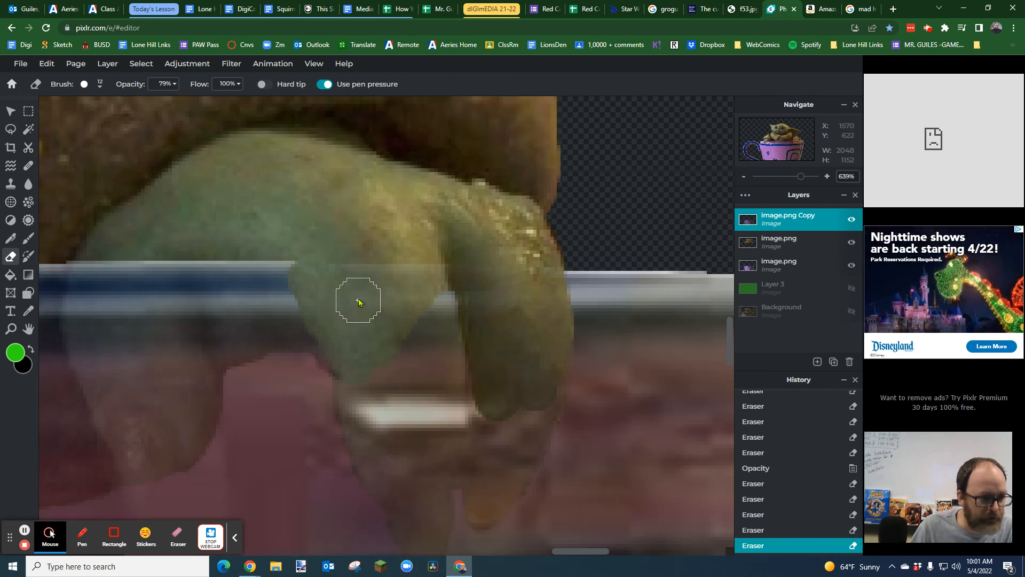
left_click(428, 276)
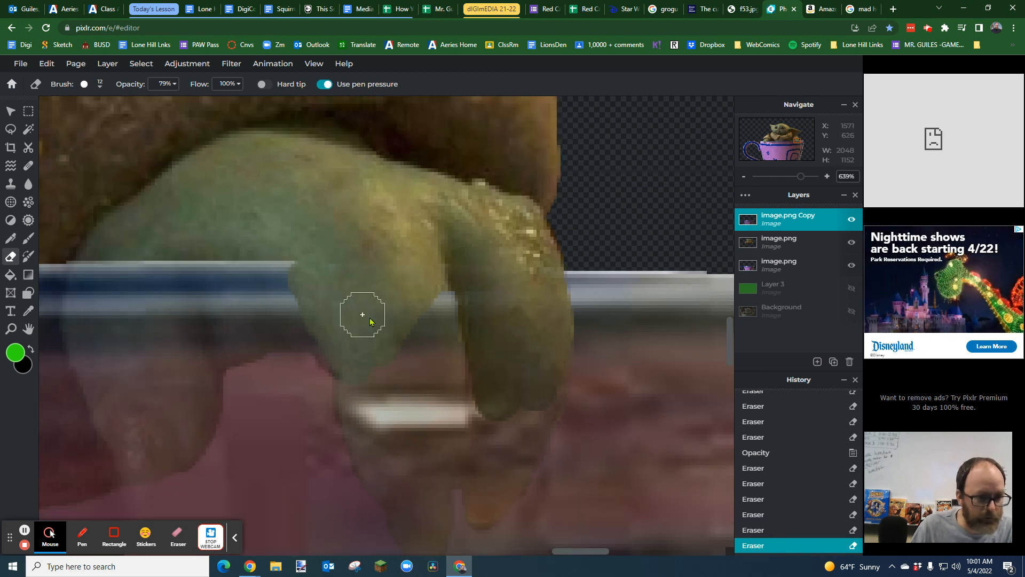
mouse_move(415, 294)
left_mouse_down()
mouse_move(432, 315)
mouse_move(438, 410)
mouse_move(437, 287)
mouse_move(397, 347)
mouse_move(407, 413)
mouse_move(359, 350)
mouse_move(357, 408)
mouse_move(362, 427)
mouse_move(436, 419)
left_mouse_up()
mouse_move(453, 377)
left_mouse_down()
mouse_move(412, 423)
mouse_move(408, 462)
mouse_move(414, 483)
mouse_move(423, 419)
mouse_move(426, 472)
mouse_move(454, 422)
mouse_move(467, 472)
left_mouse_up()
scroll(411, 424, "down", 3)
left_click_drag(484, 411, 473, 470)
left_click_drag(505, 397, 472, 475)
left_click_drag(456, 407, 457, 407)
Step: Restore the teacup copy layer's opacity to 100
left_click(807, 243)
left_click(806, 243)
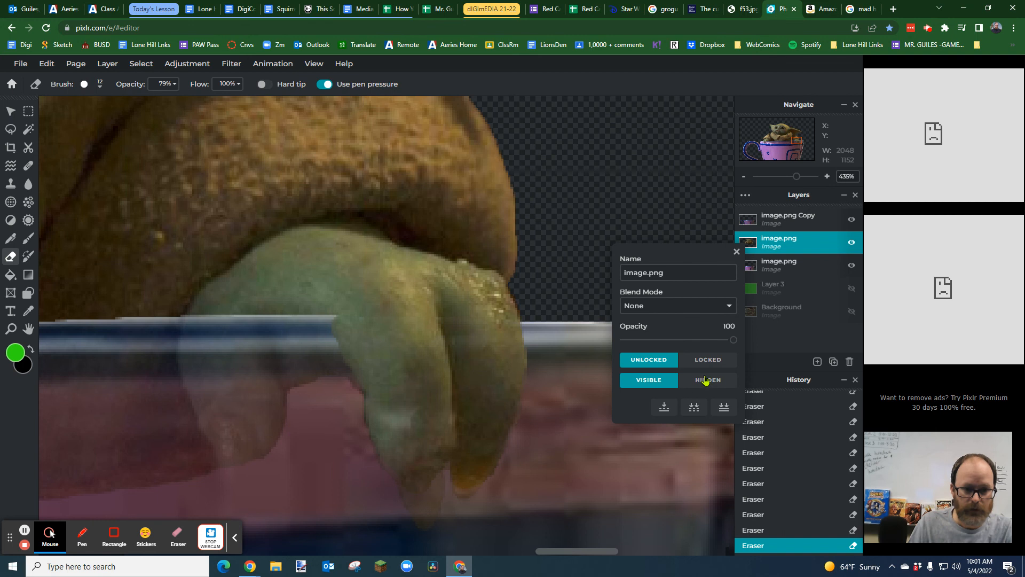
left_click(806, 222)
left_click(806, 222)
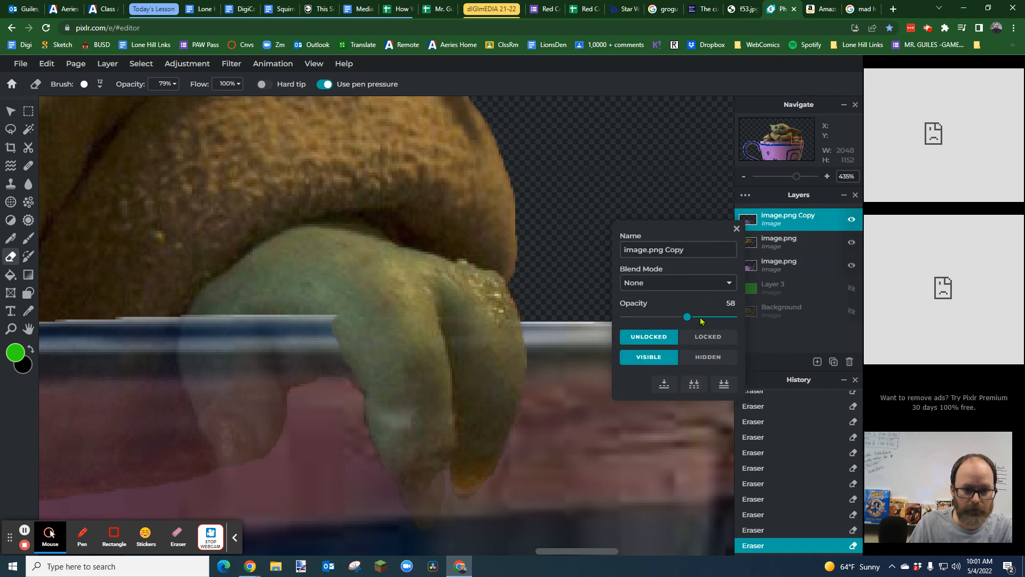
left_click_drag(687, 317, 768, 319)
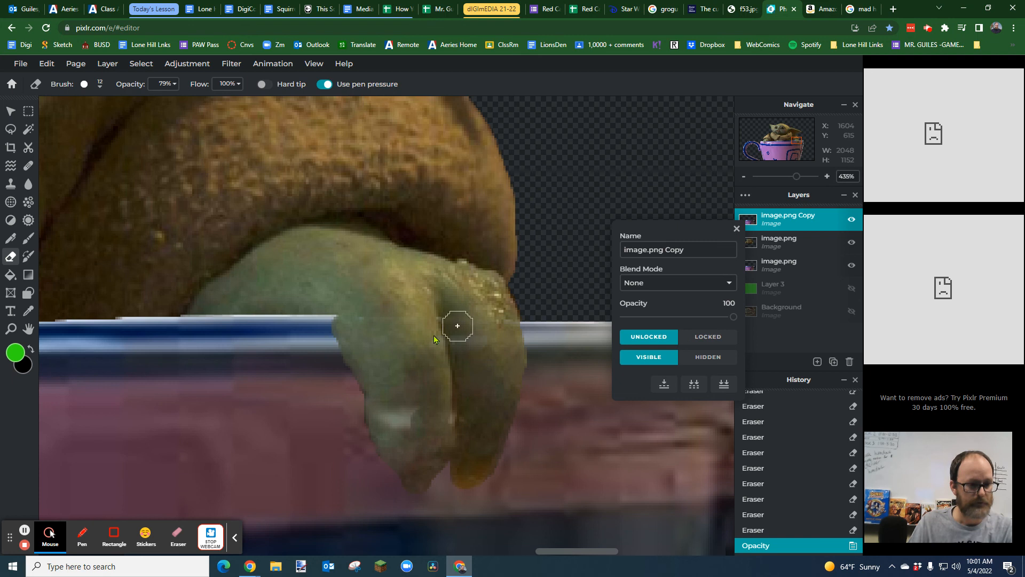
Step: Erase the leftover traces of the teacup copy on the two fingers gripping the rim opposite the handle
mouse_move(406, 418)
left_mouse_down()
mouse_move(398, 396)
mouse_move(391, 419)
mouse_move(386, 397)
mouse_move(458, 424)
mouse_move(455, 343)
mouse_move(434, 323)
mouse_move(490, 315)
left_mouse_up()
mouse_move(506, 314)
left_mouse_down()
mouse_move(445, 282)
mouse_move(395, 274)
left_mouse_up()
mouse_move(350, 326)
left_mouse_down()
mouse_move(340, 304)
mouse_move(357, 338)
mouse_move(334, 313)
mouse_move(344, 302)
left_mouse_up()
scroll(441, 427, "down", 5)
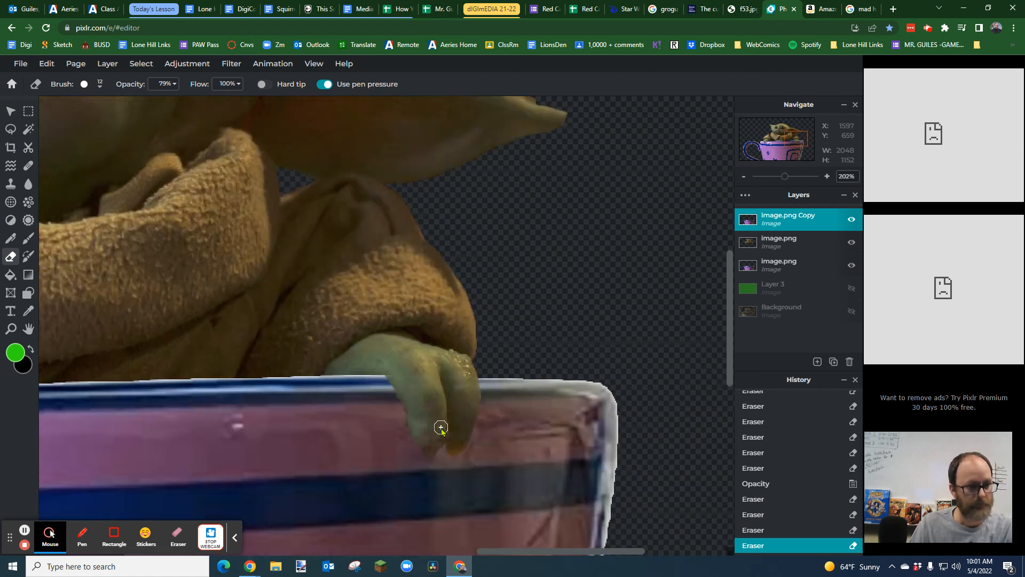
scroll(441, 428, "down", 5)
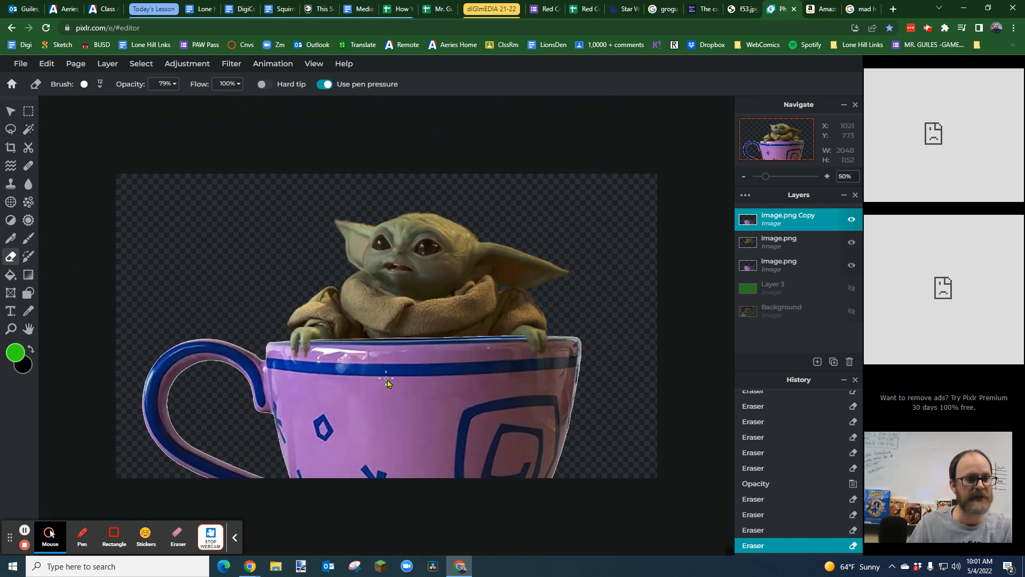
Step: Switch to the browser's Google results and search for "star wars star sky"
left_click(849, 9)
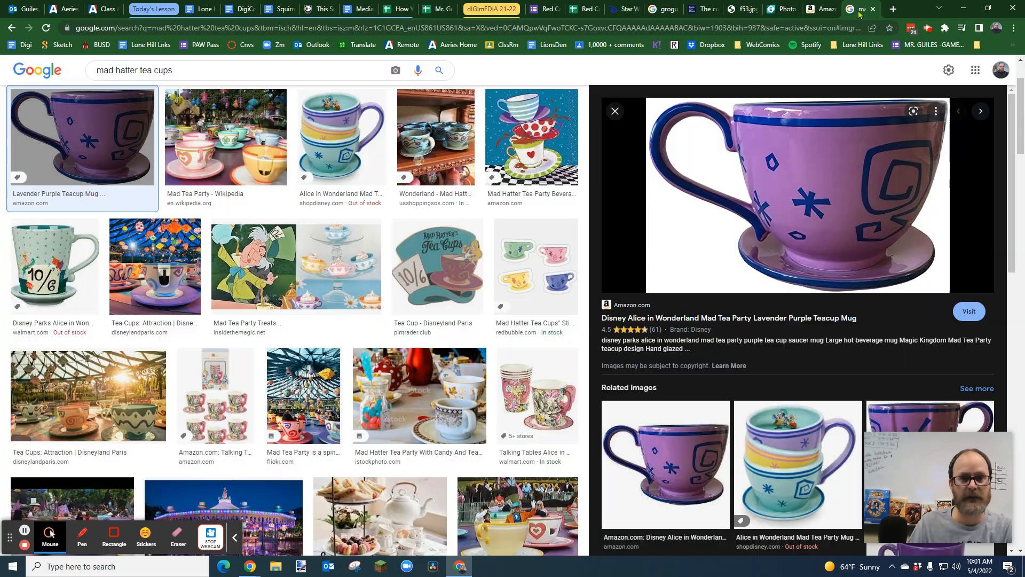
left_click(526, 33)
type("star wars star sky")
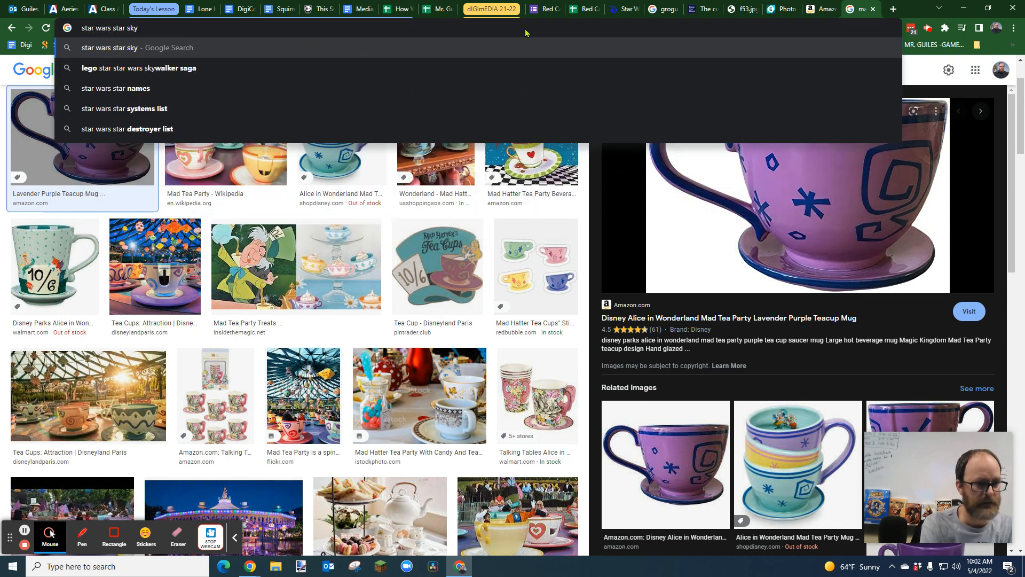
key("Return")
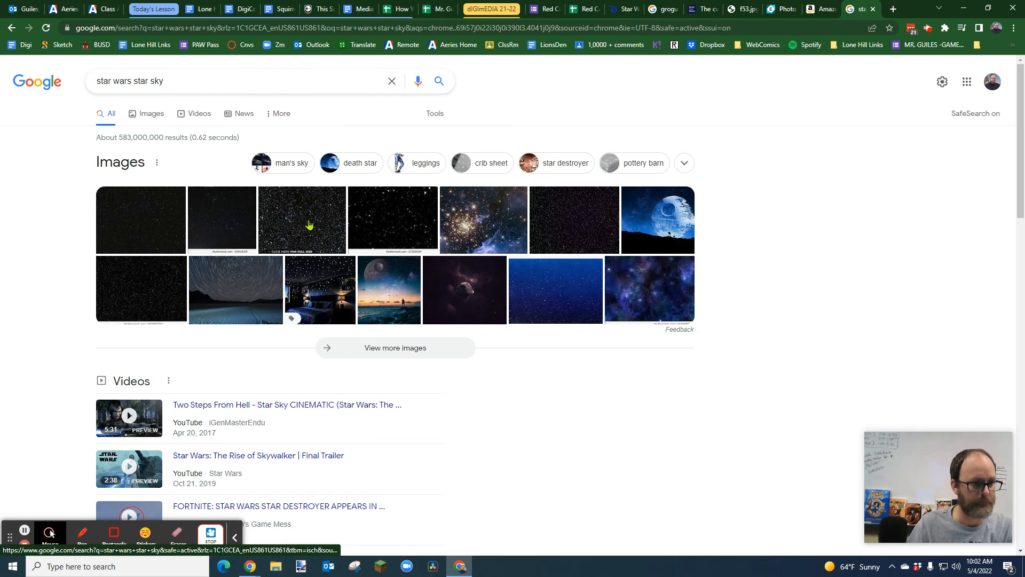
Step: Open the teahub.io Star Wars Star Sky wallpaper from the image results and copy the image
left_click(308, 224)
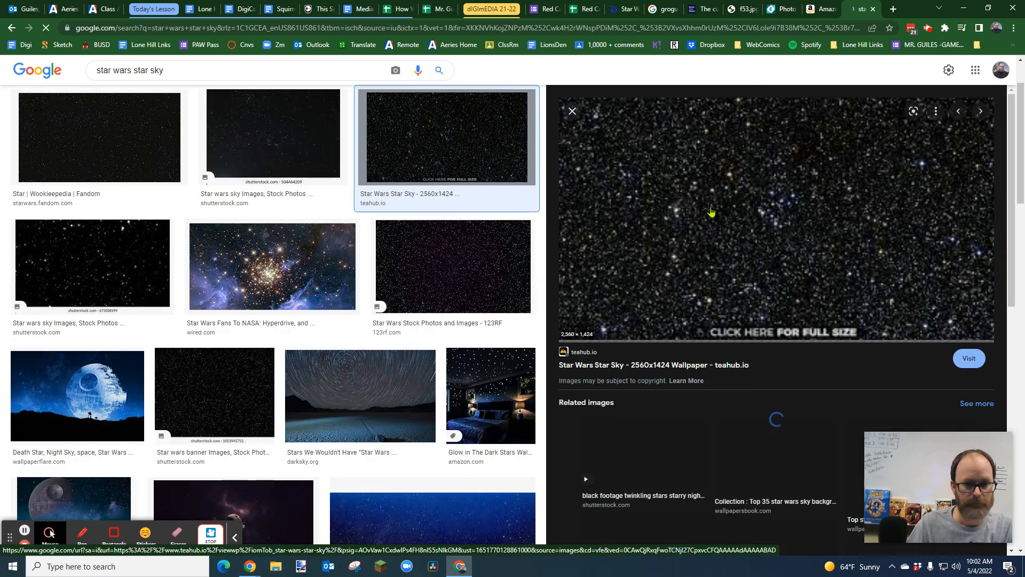
right_click(746, 226)
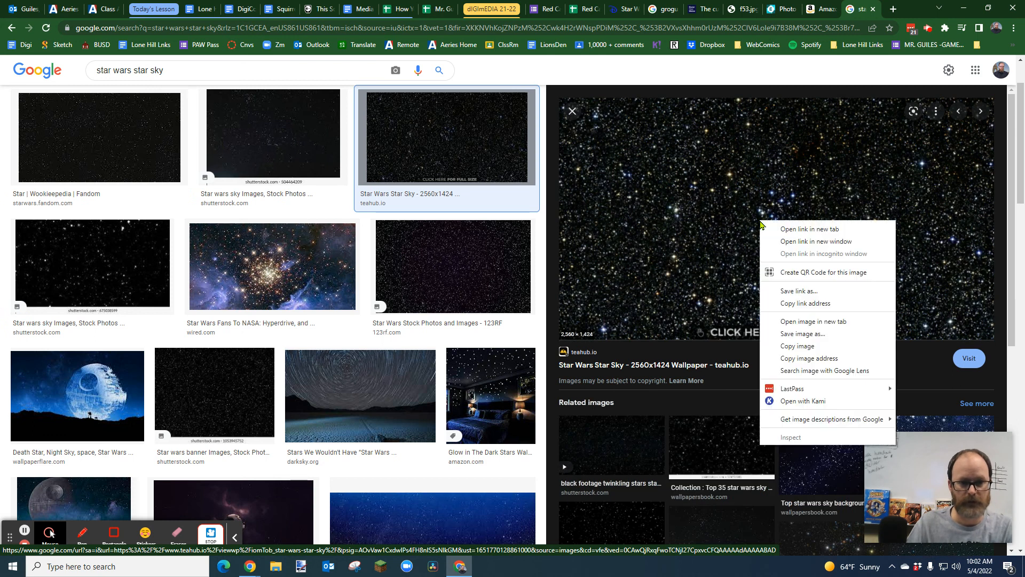
left_click(831, 342)
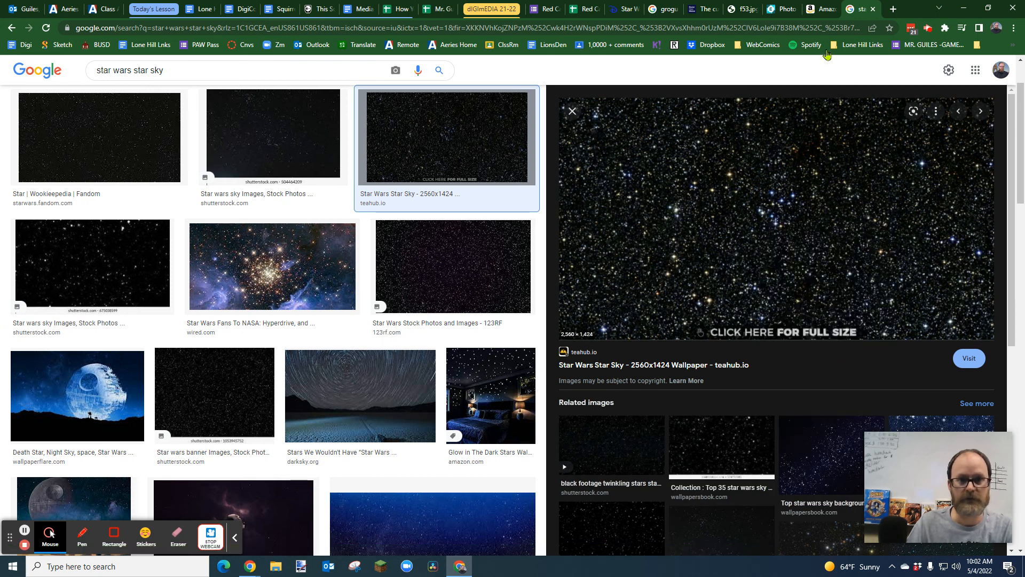
Step: Paste the starfield into the Pixlr composition and move its layer below the lower teacup layer, above the hidden green layer
left_click(791, 12)
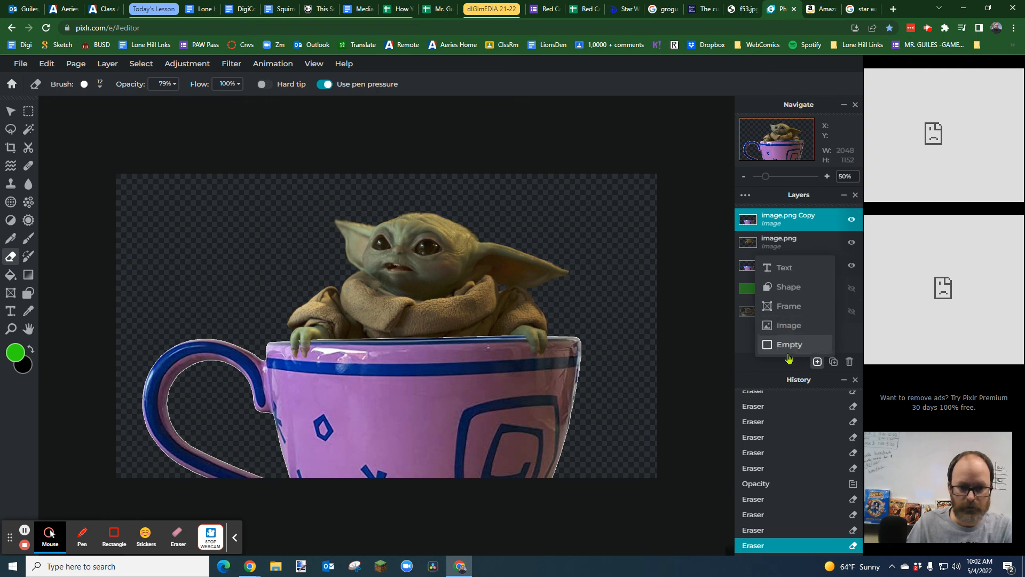
key("ctrl+v")
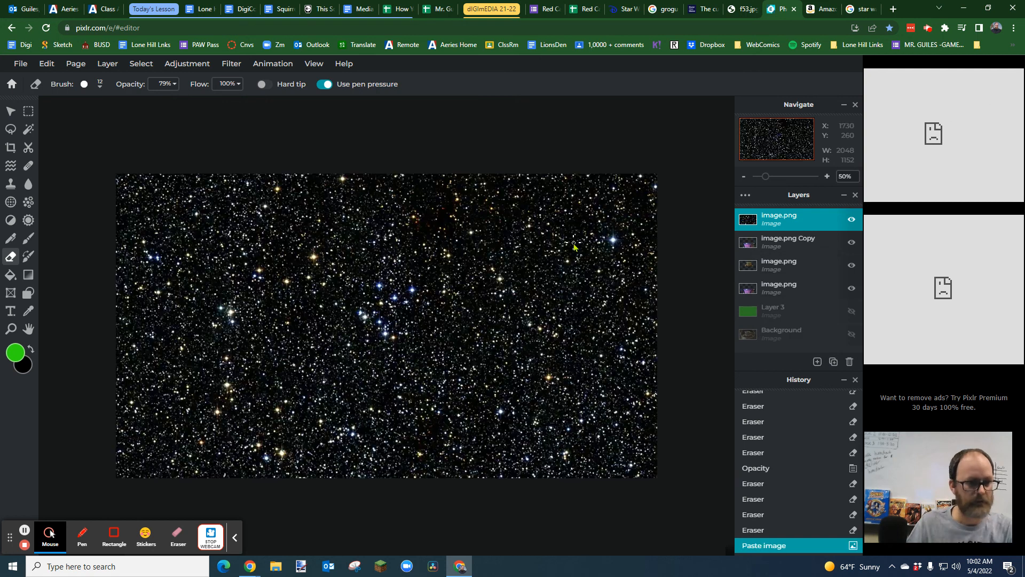
left_click_drag(779, 219, 795, 299)
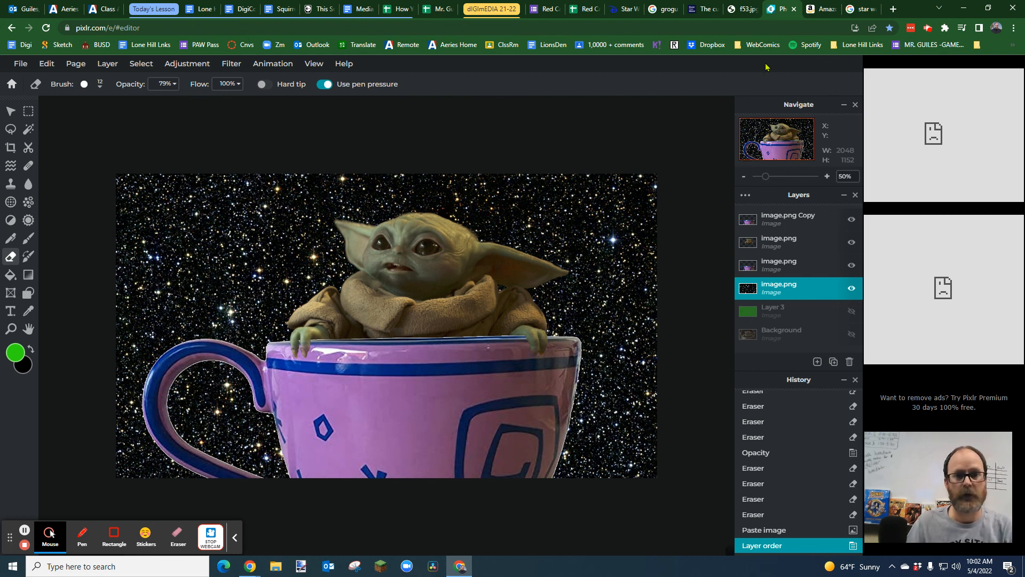
Step: View the original creature photo f53.jpg for comparison and return to the Pixlr composition
left_click(743, 11)
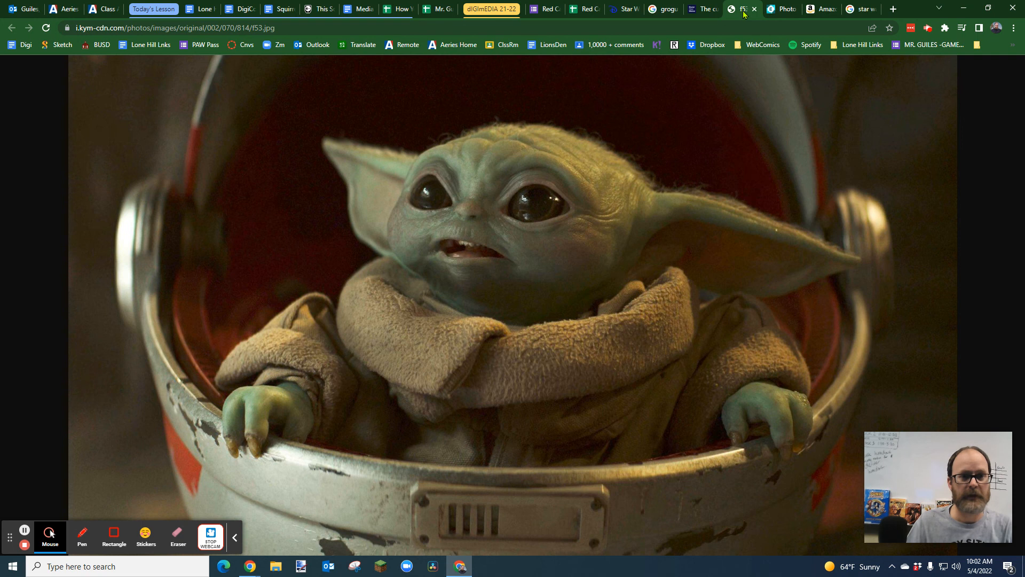
left_click(781, 10)
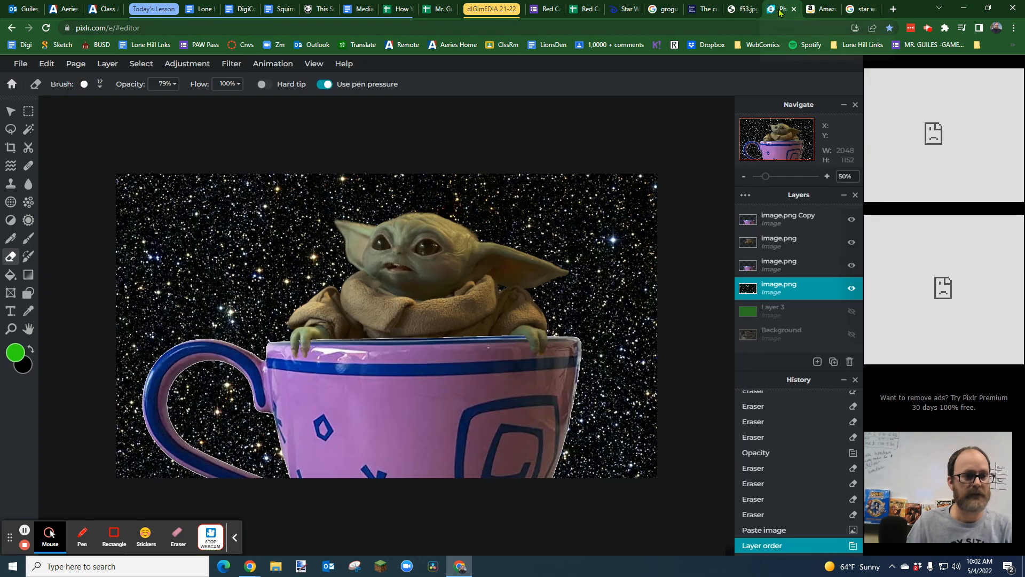